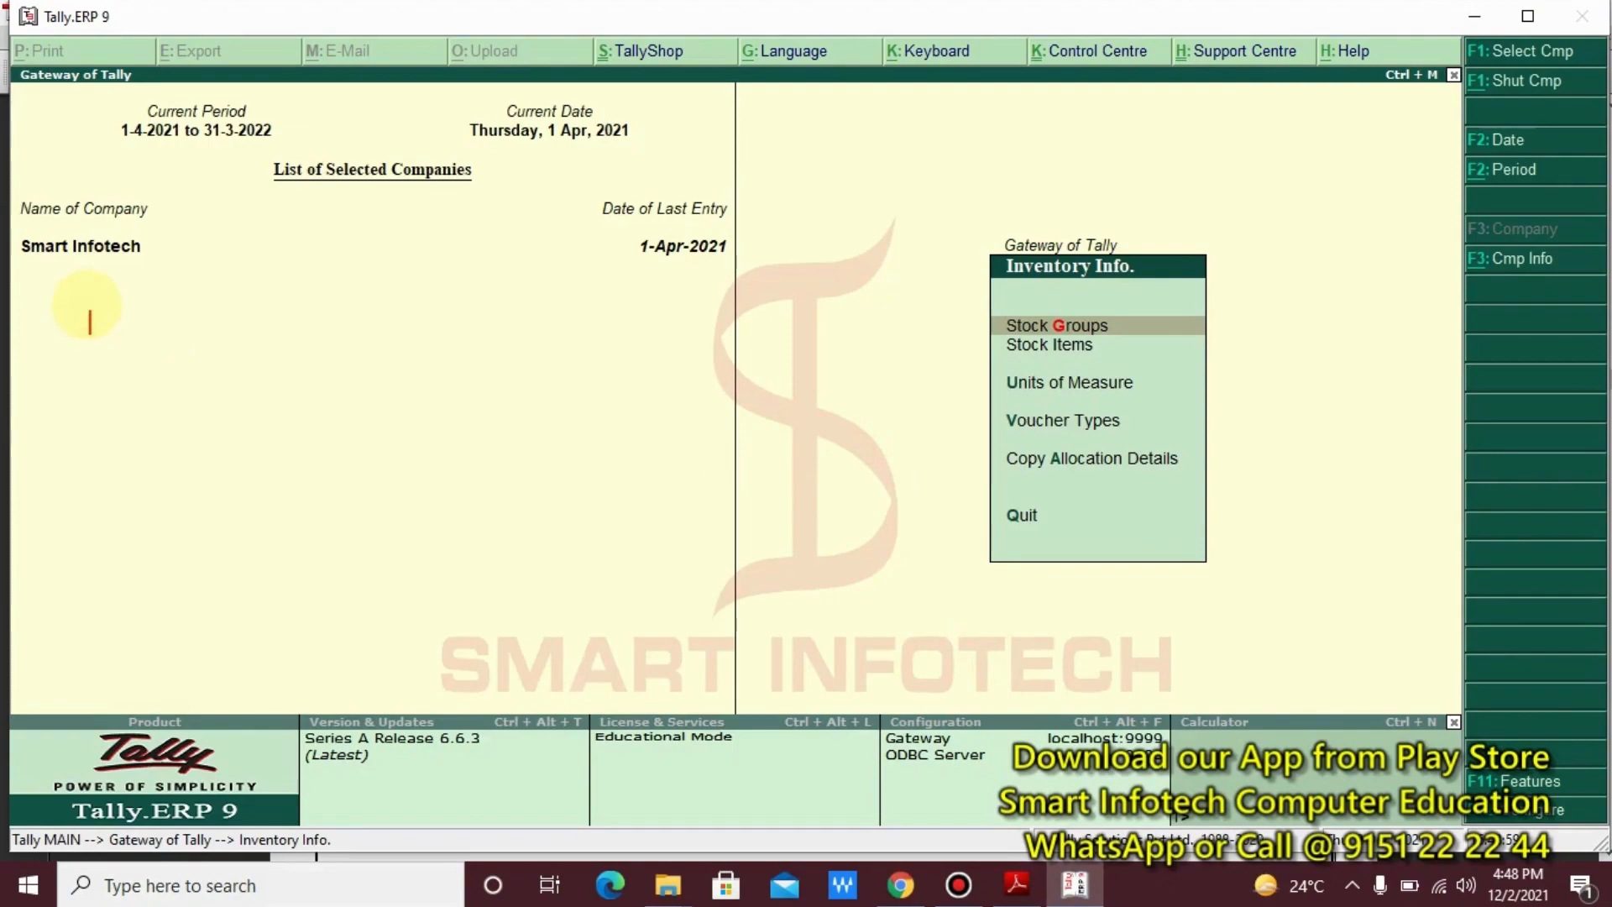
{"action": "type", "text": "3 Hardware + Sof"}
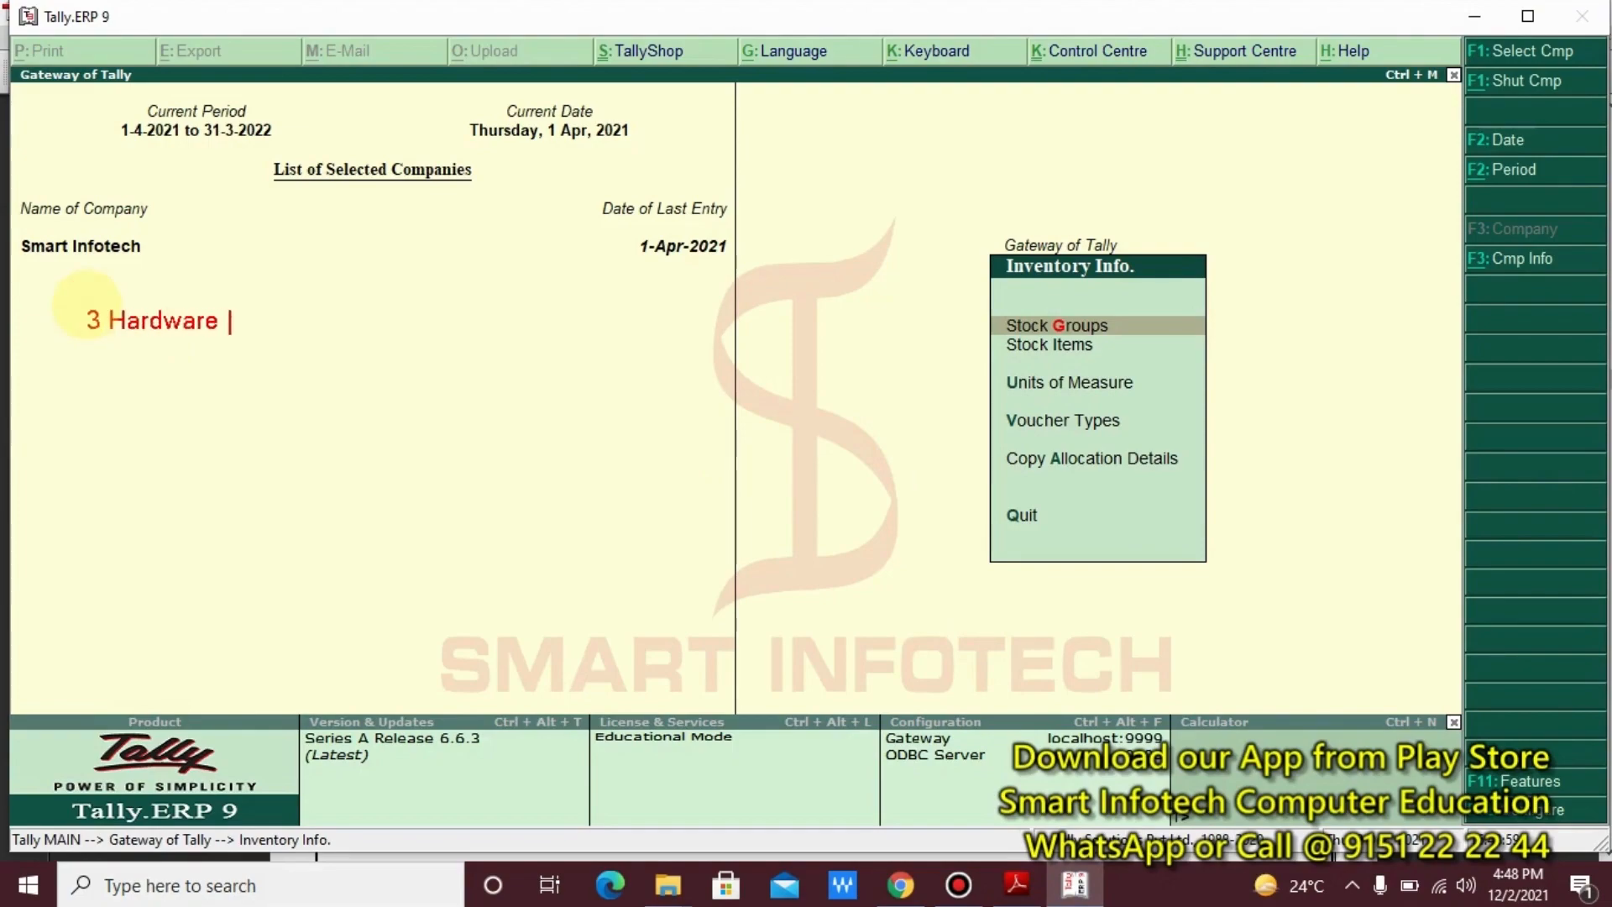
{"action": "type", "text": "tware"}
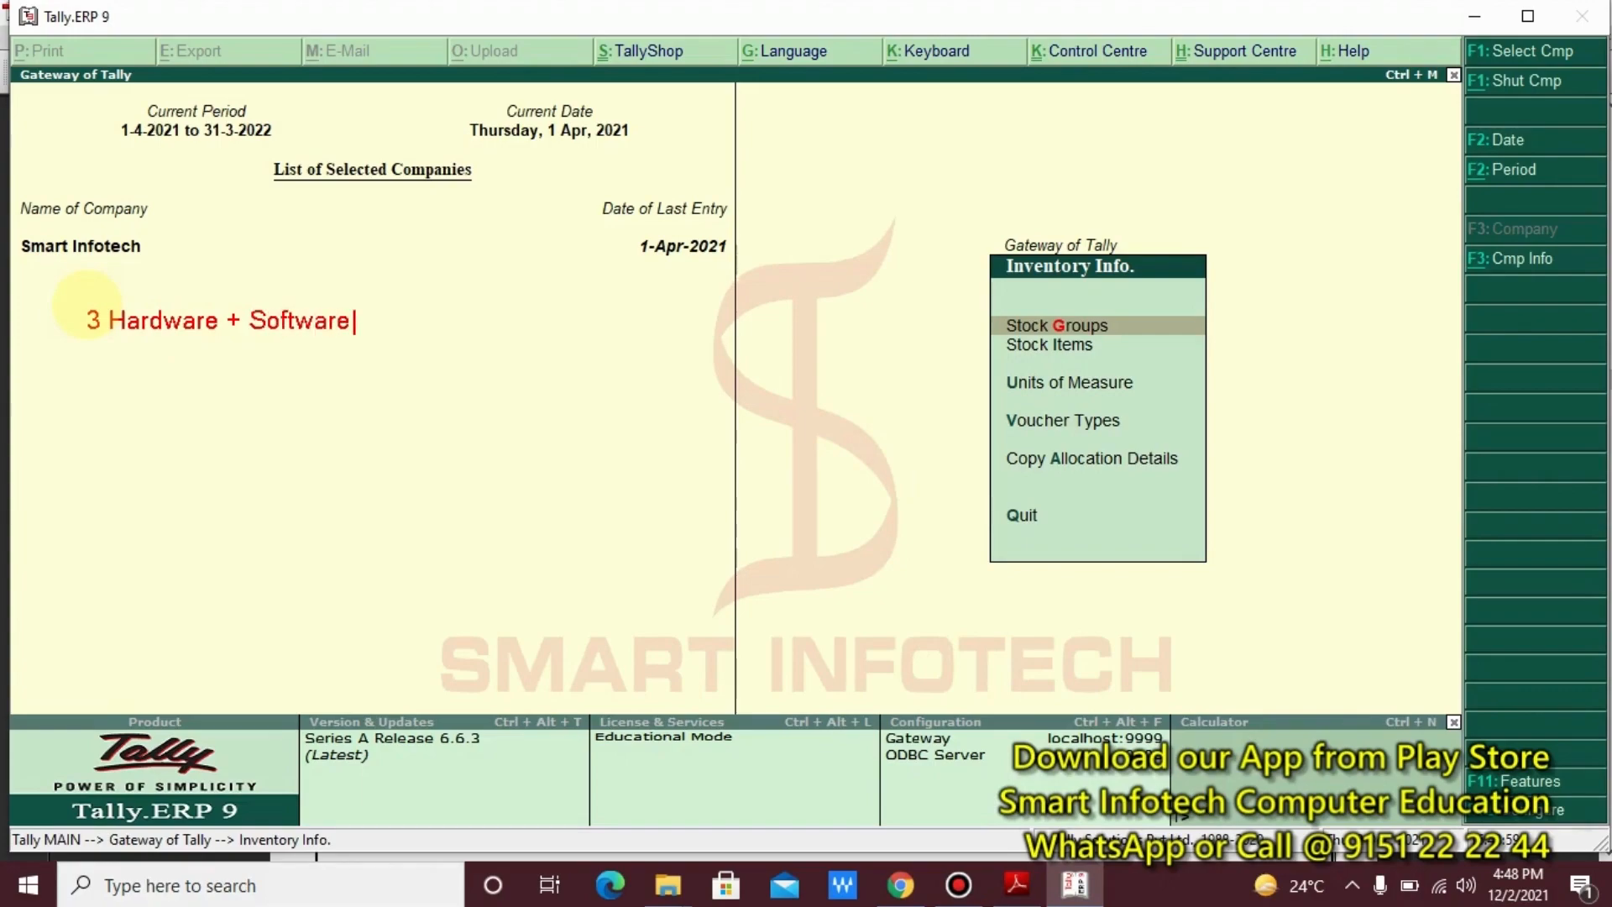
{"action": "key", "text": "Escape"}
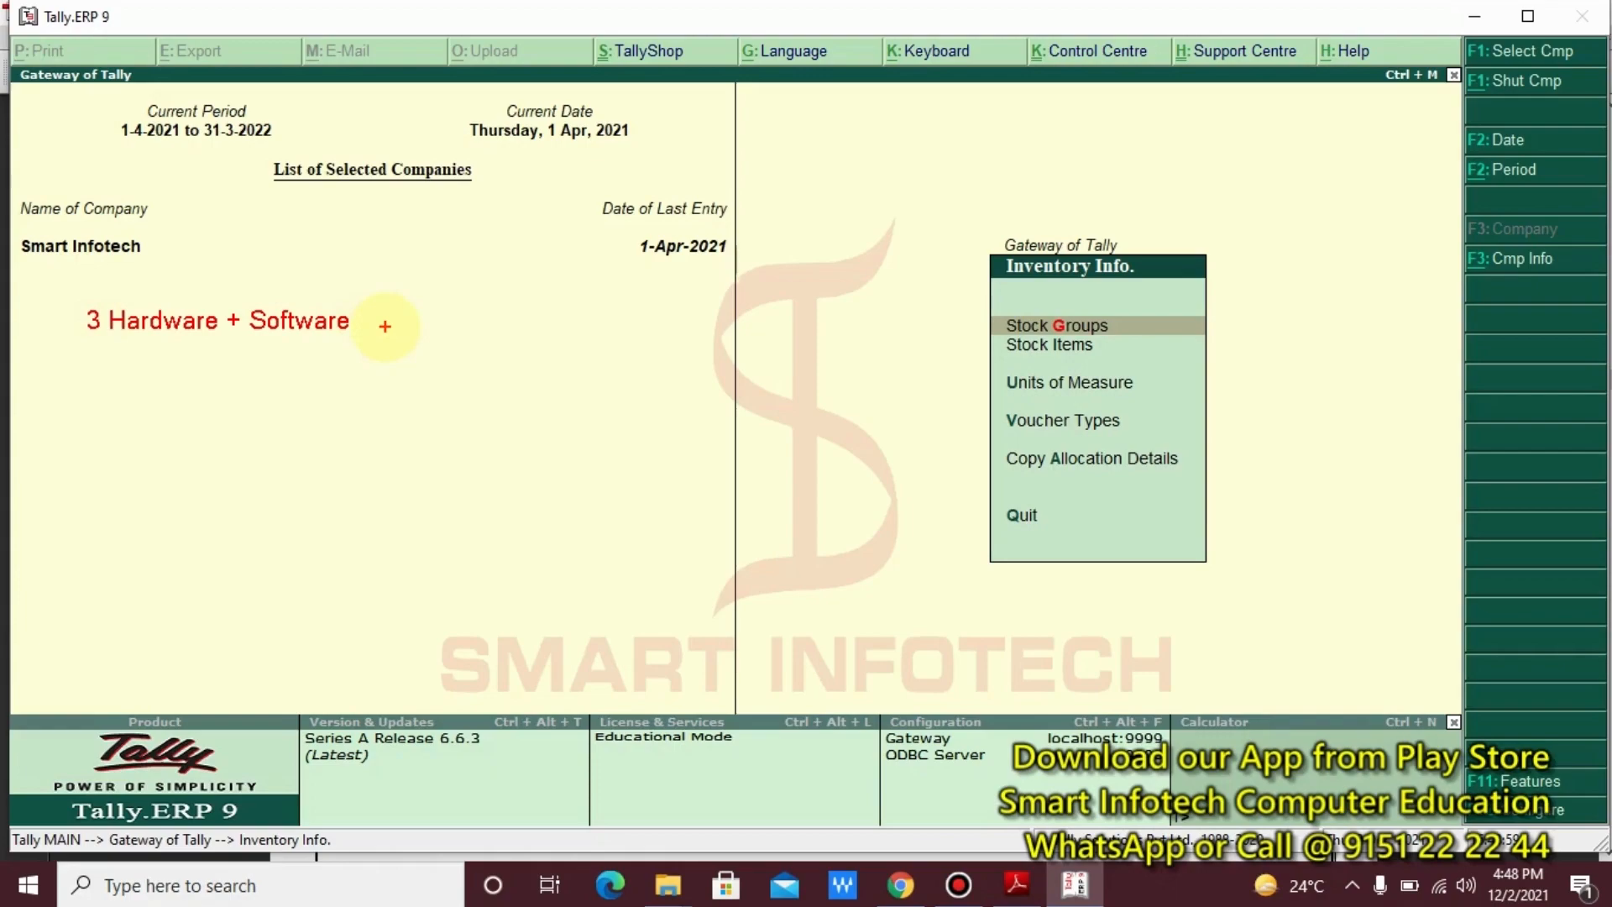
{"action": "left_click_drag", "start_coordinate": [70, 281], "coordinate": [380, 373]}
{"action": "key", "text": "Escape"}
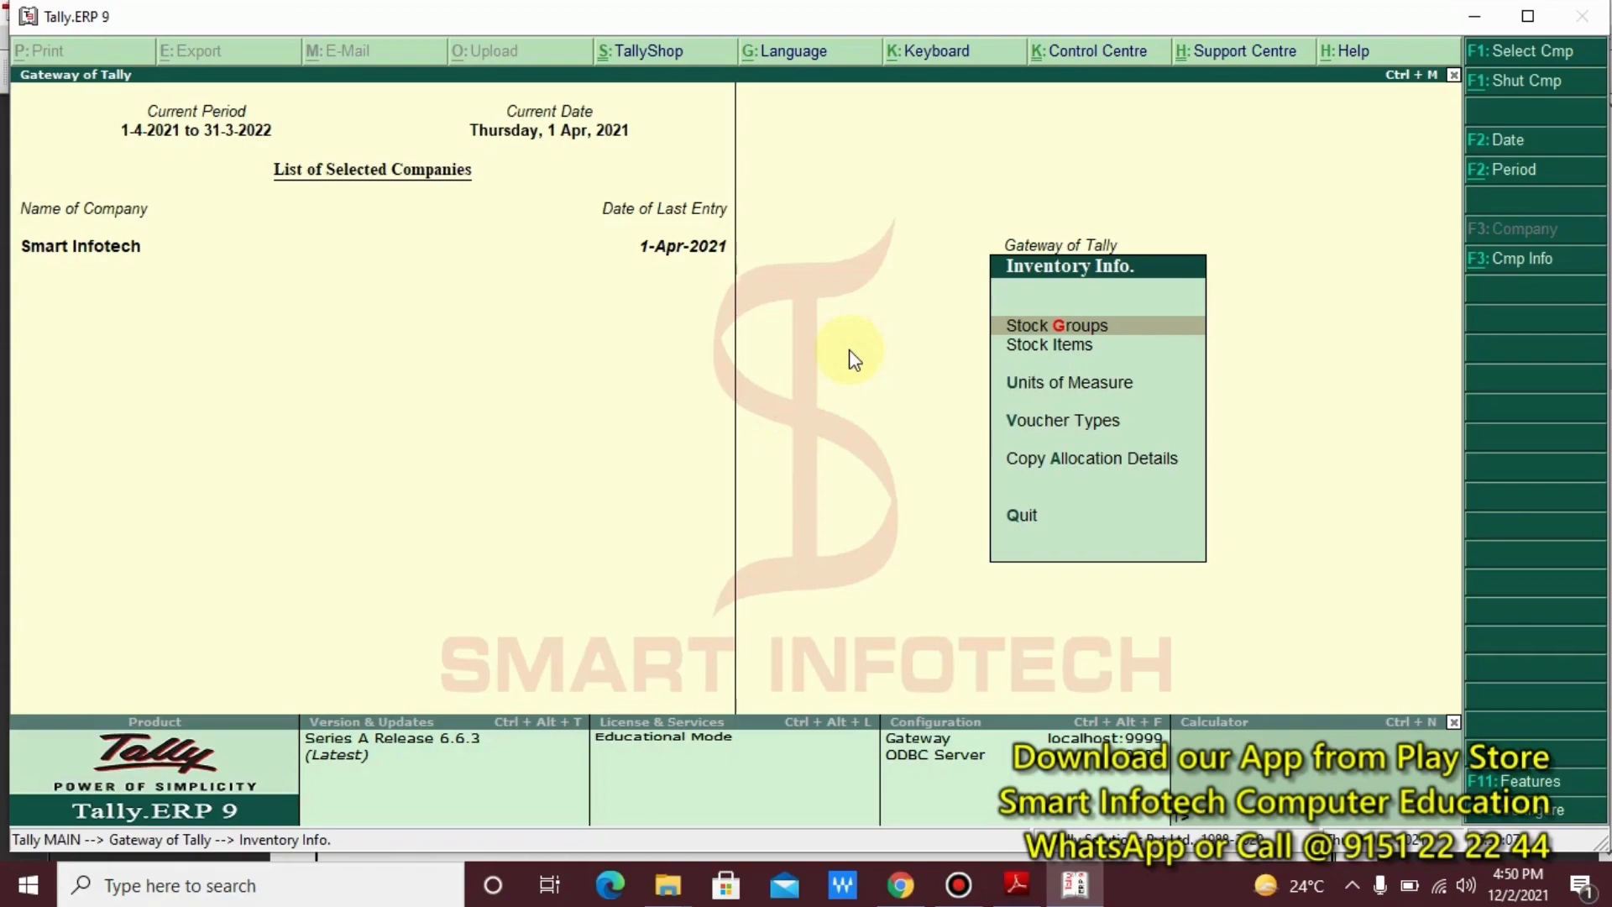
- Review the inventory master options and the creation choices offered for stock groups
{"action": "key", "text": "Escape"}
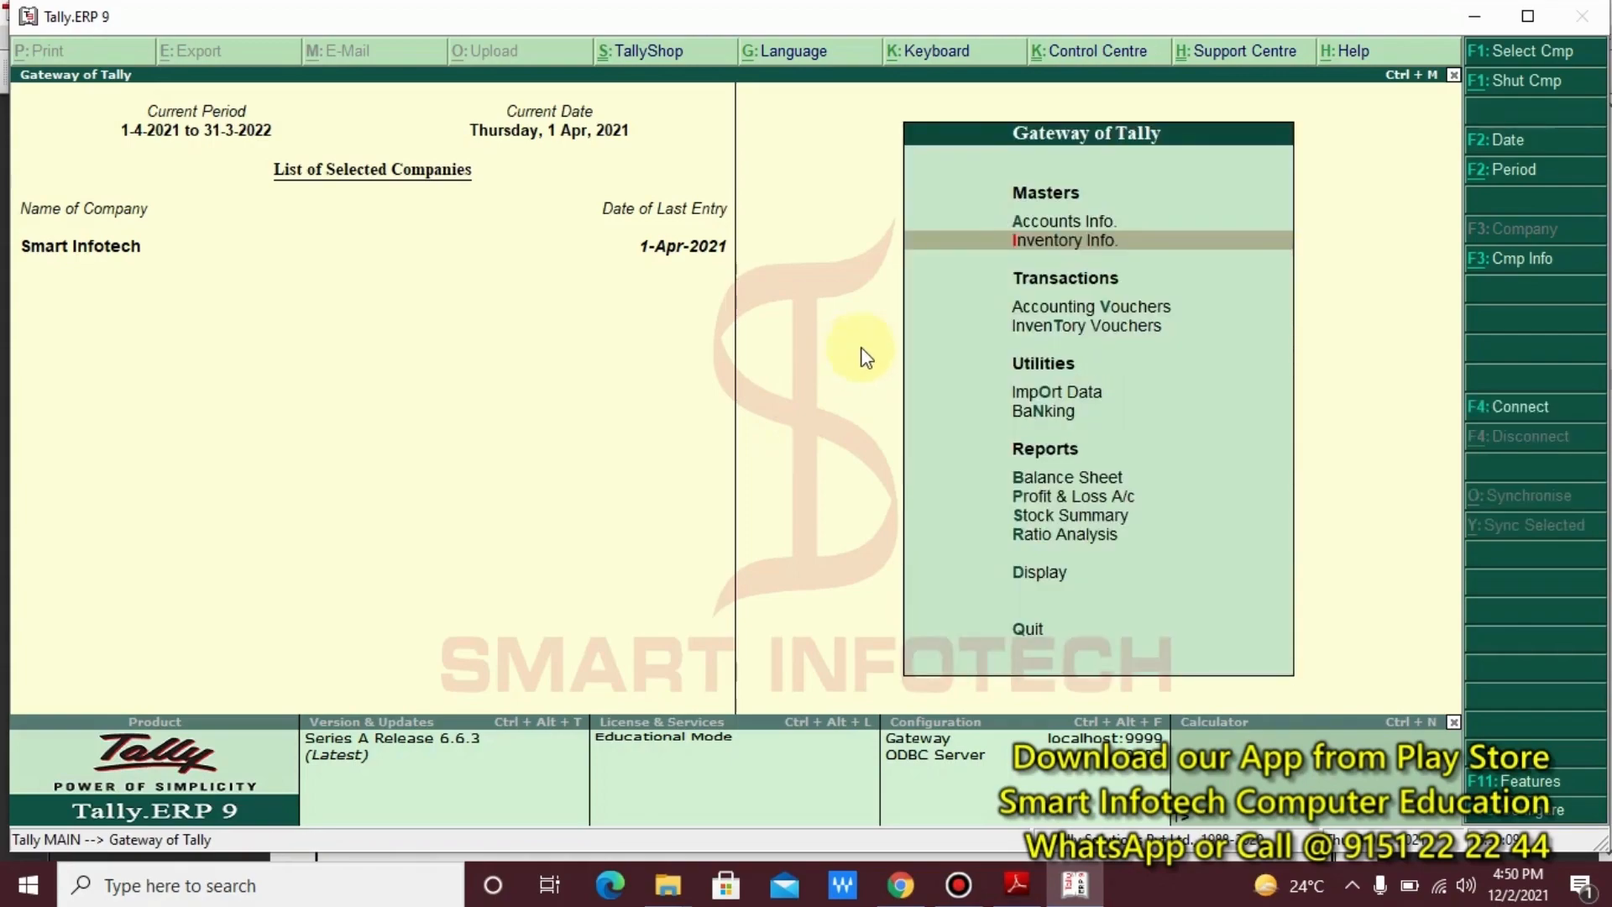
{"action": "left_click", "coordinate": [1105, 244]}
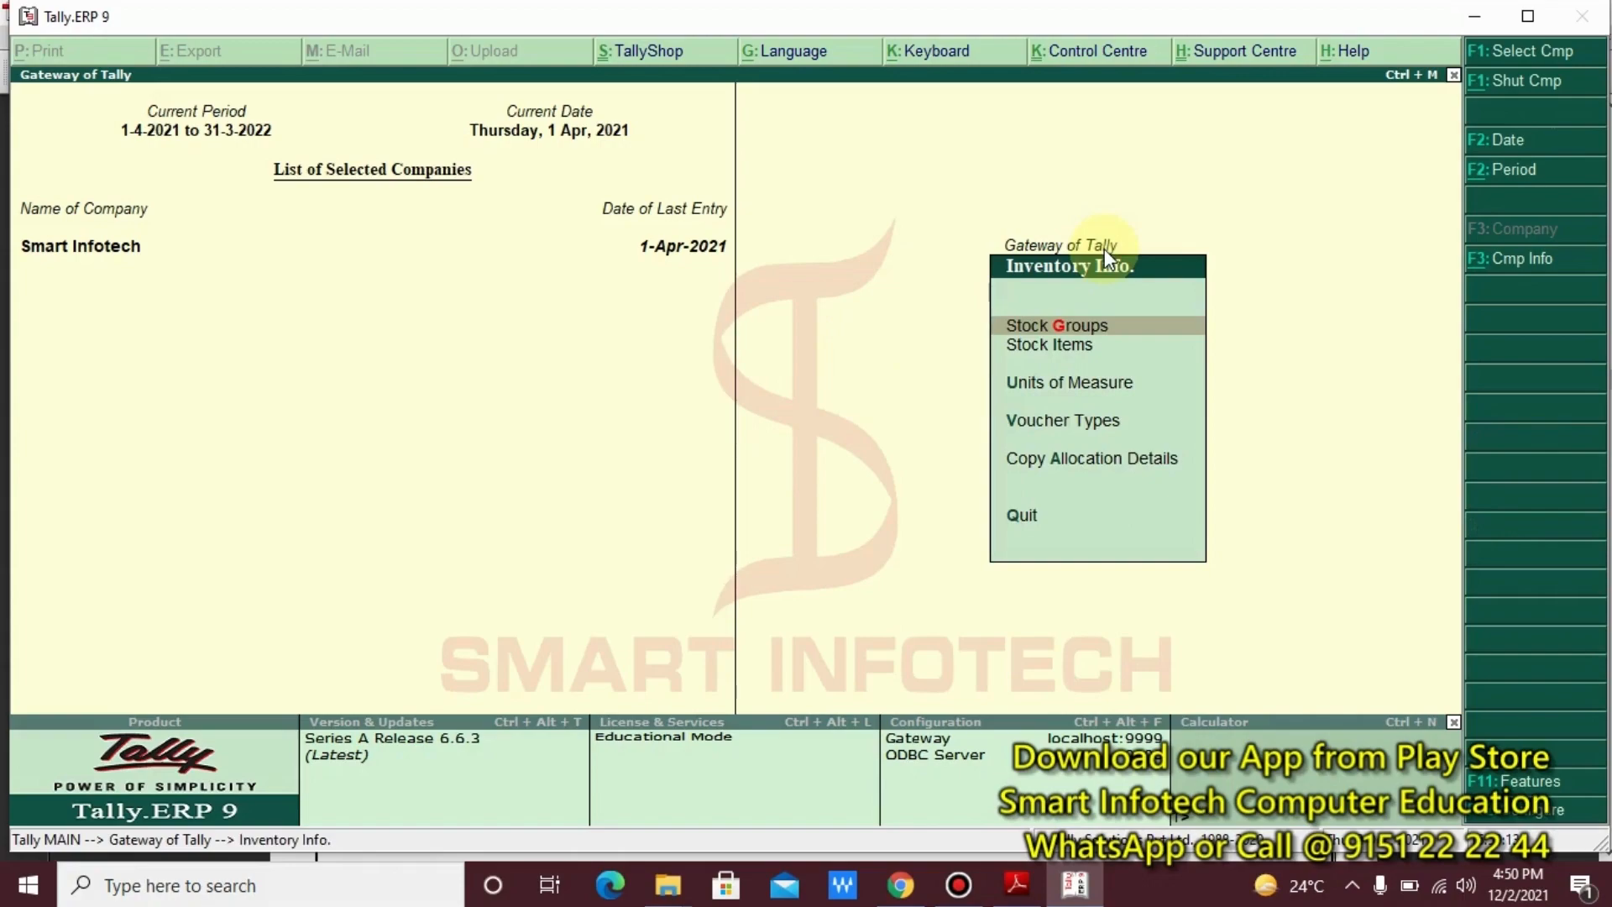
{"action": "key", "text": "Down"}
{"action": "key", "text": "Down"}
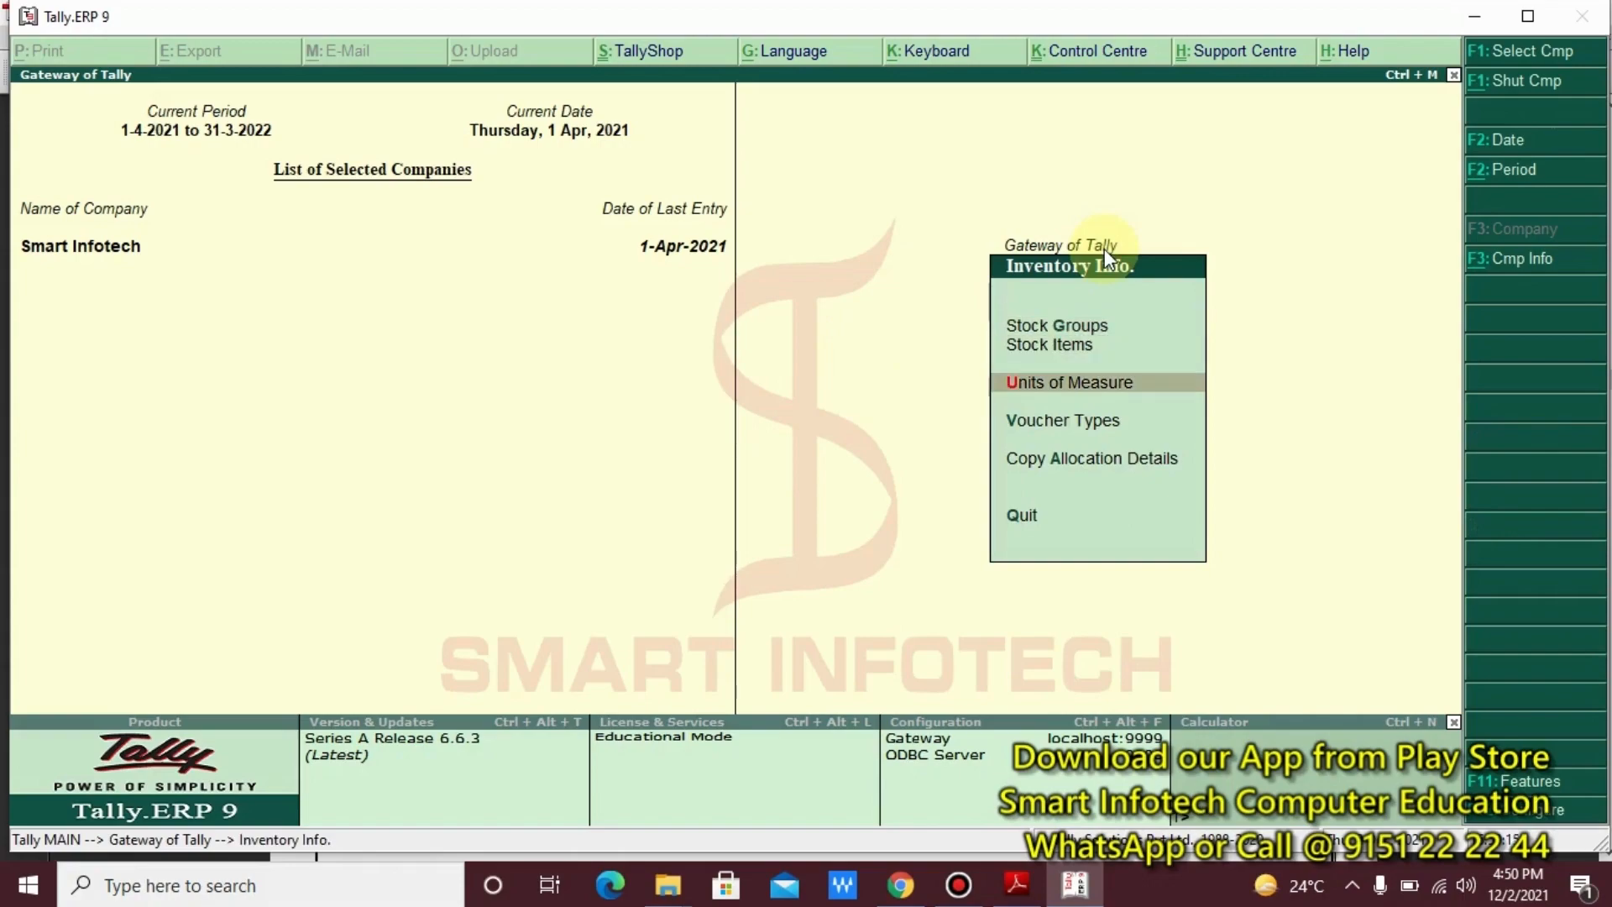
{"action": "key", "text": "Up"}
{"action": "key", "text": "Up"}
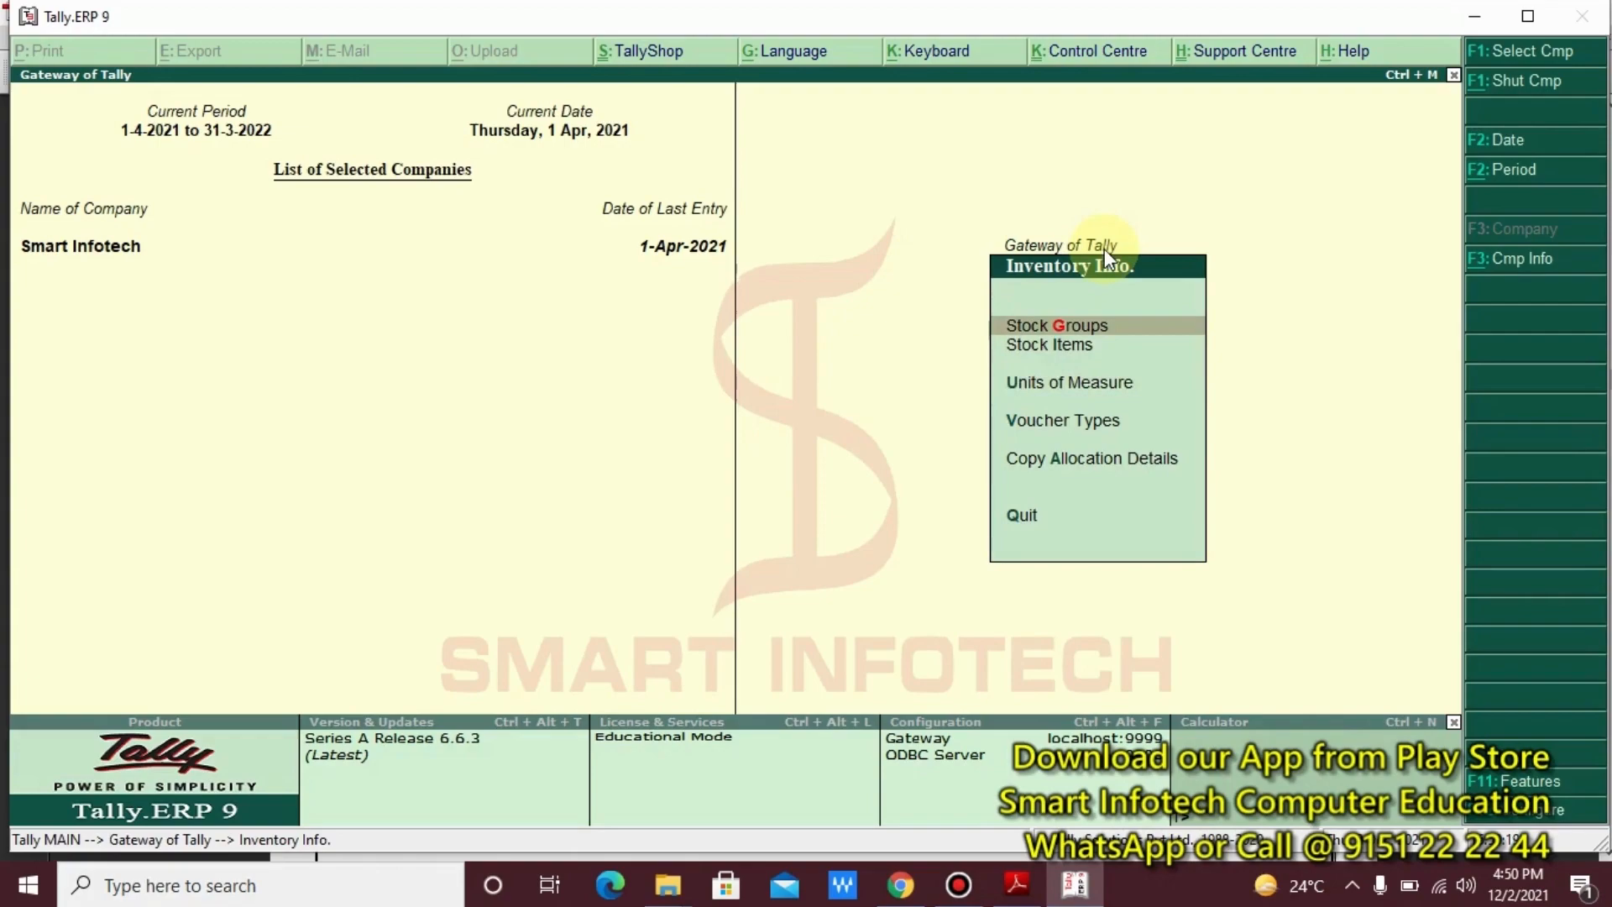
{"action": "key", "text": "Return"}
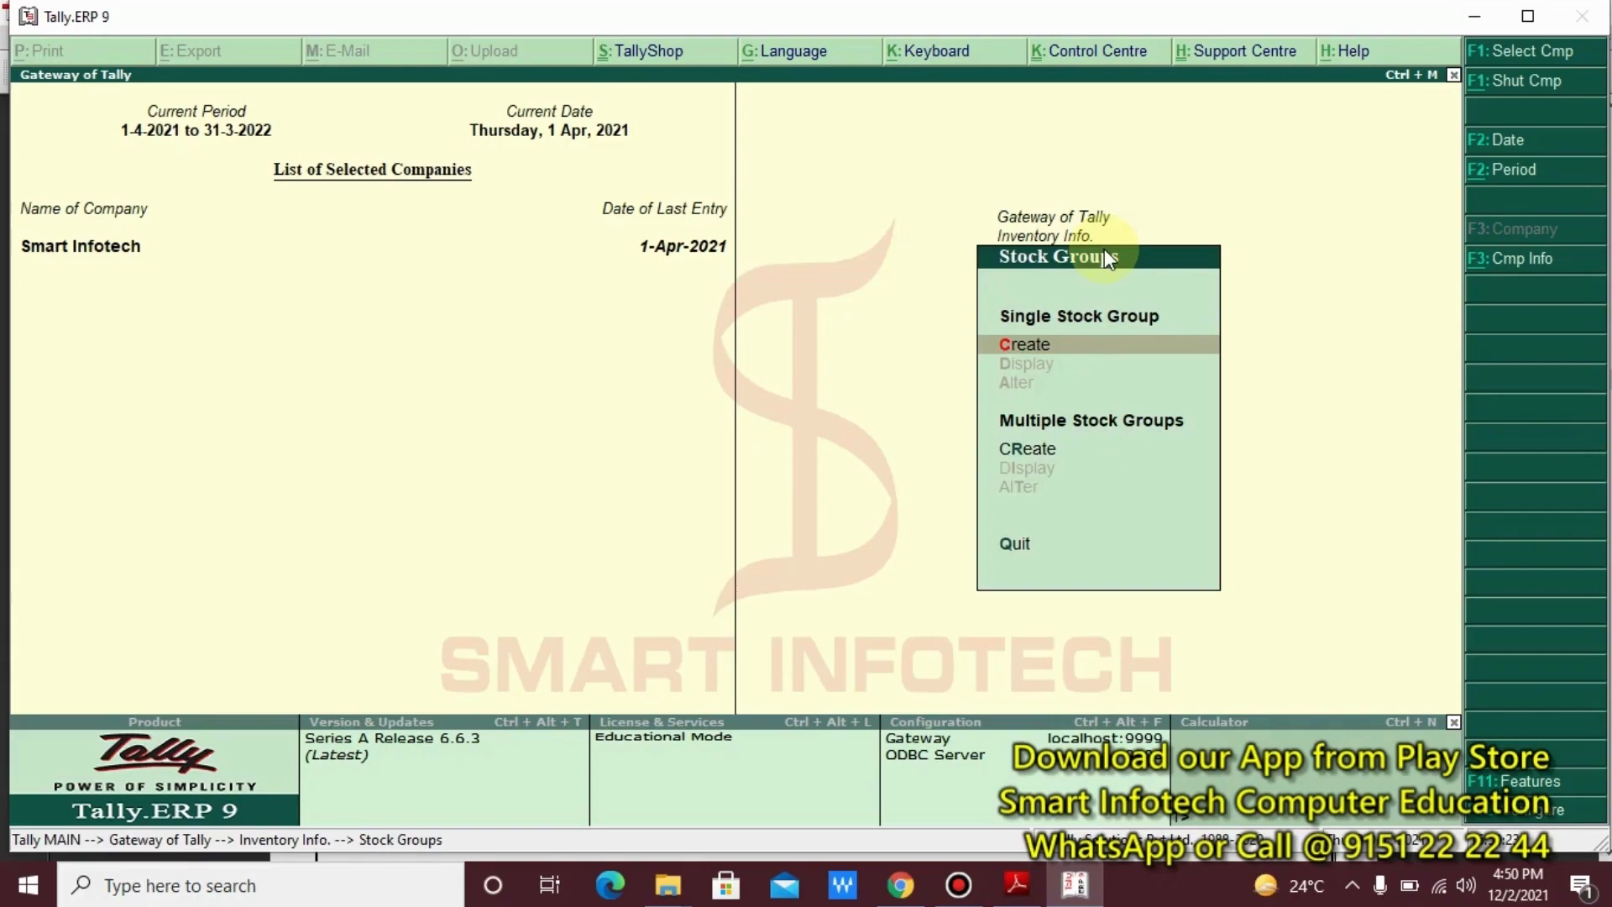
{"action": "key", "text": "Escape"}
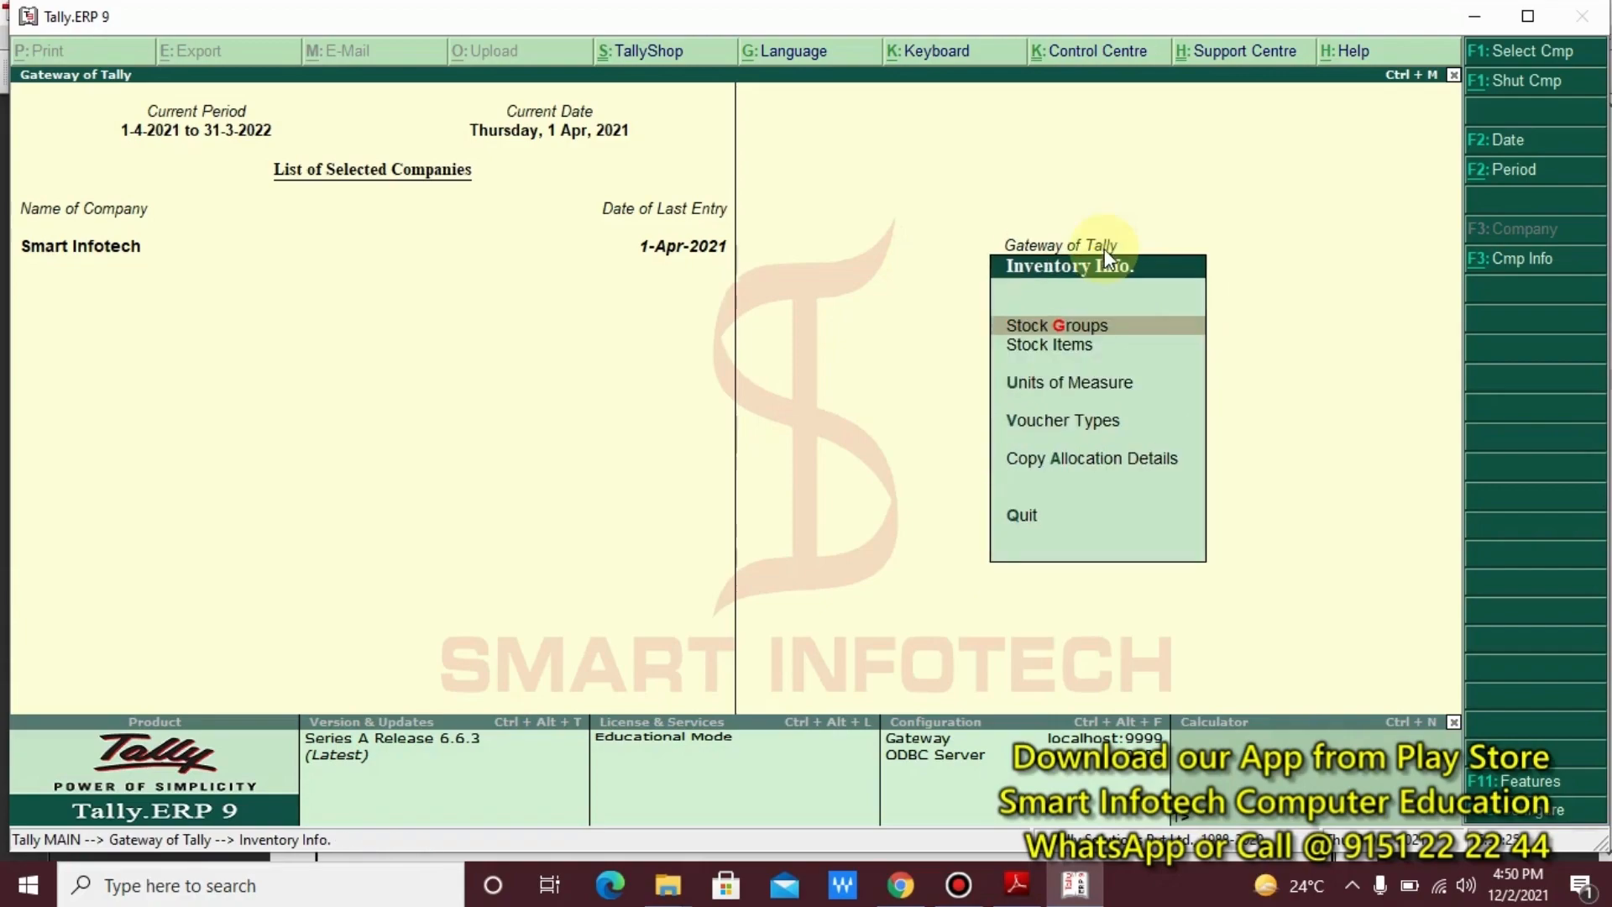
- Examine the Under and Units fields in the single stock item creation form, then quit back to the Gateway of Tally
{"action": "key", "text": "Down"}
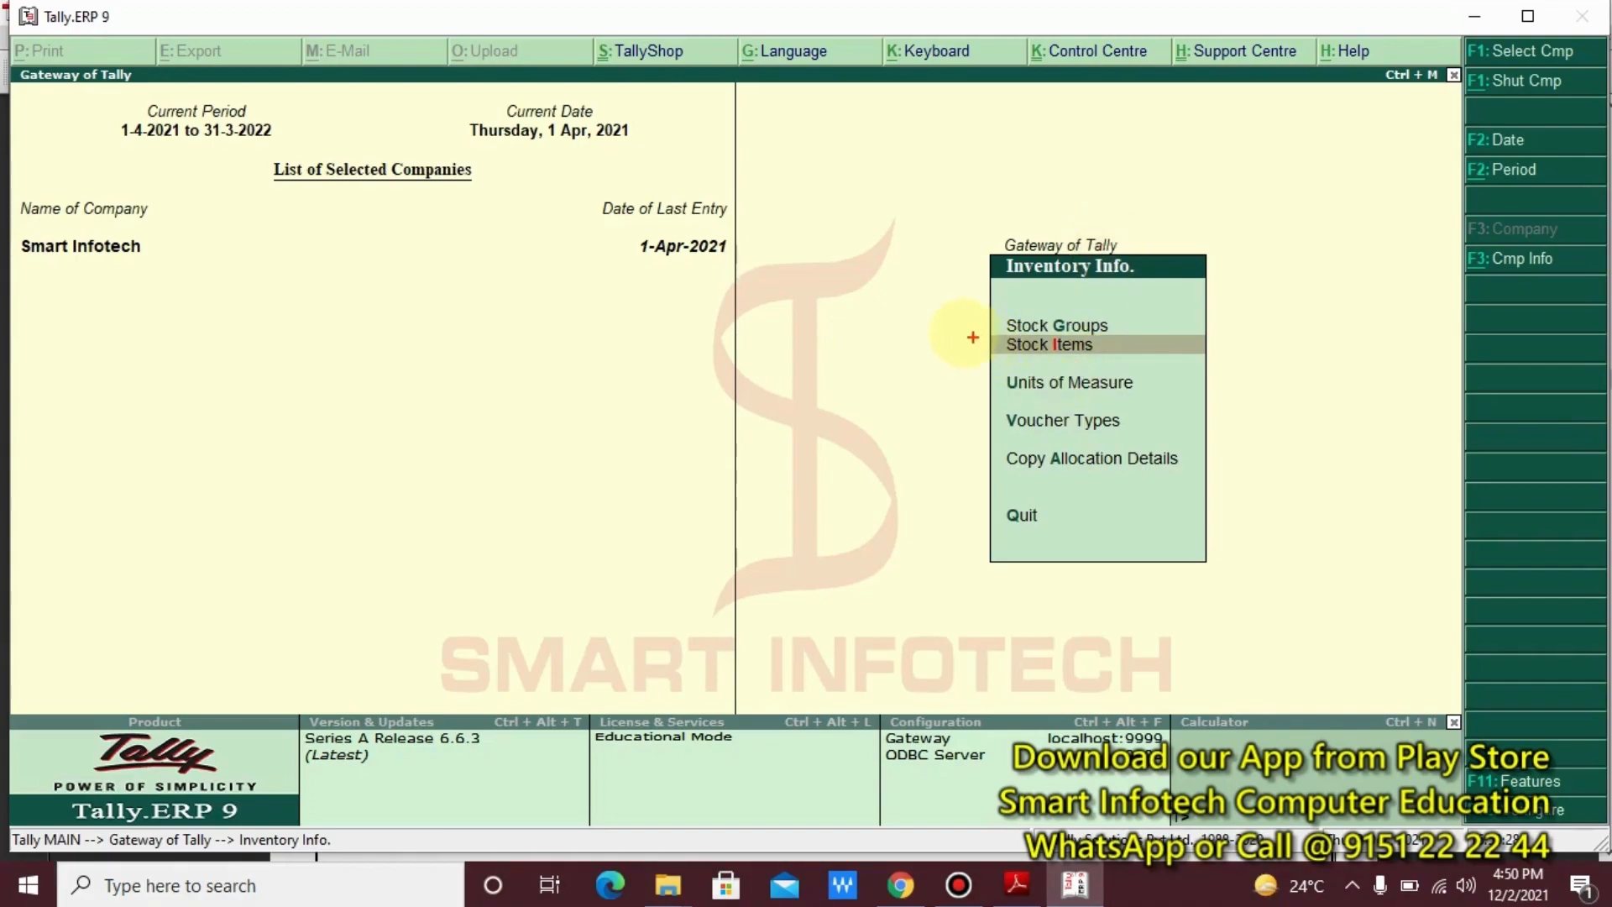
{"action": "left_click_drag", "start_coordinate": [952, 332], "coordinate": [1144, 361]}
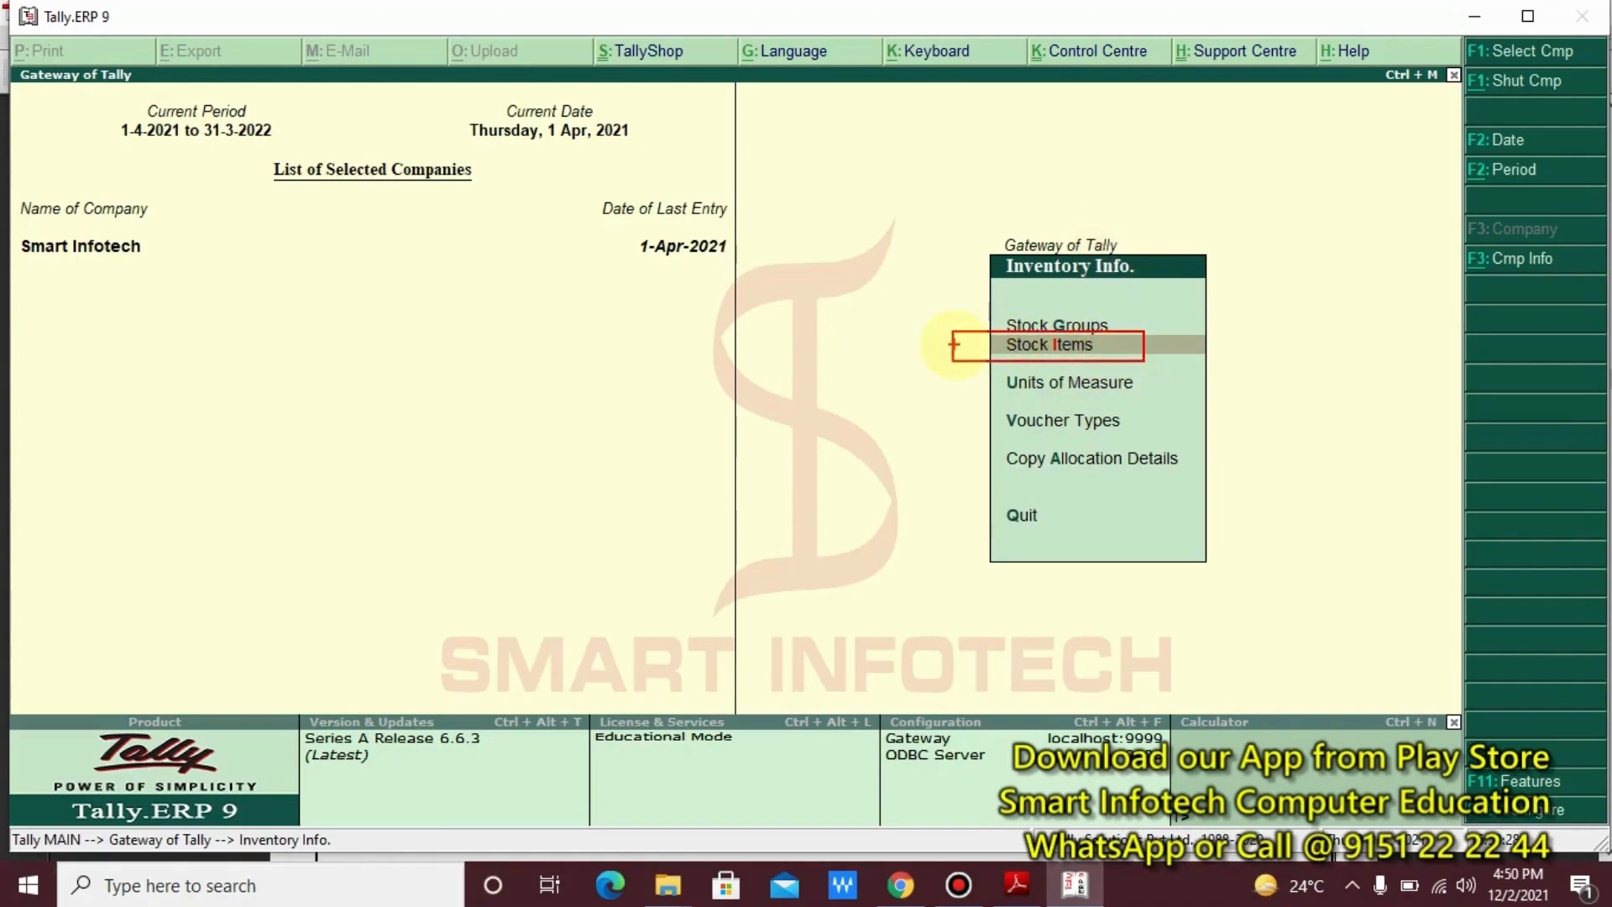
{"action": "mouse_move", "coordinate": [984, 346]}
{"action": "left_mouse_down"}
{"action": "mouse_move", "coordinate": [770, 383]}
{"action": "mouse_move", "coordinate": [789, 408]}
{"action": "left_mouse_up"}
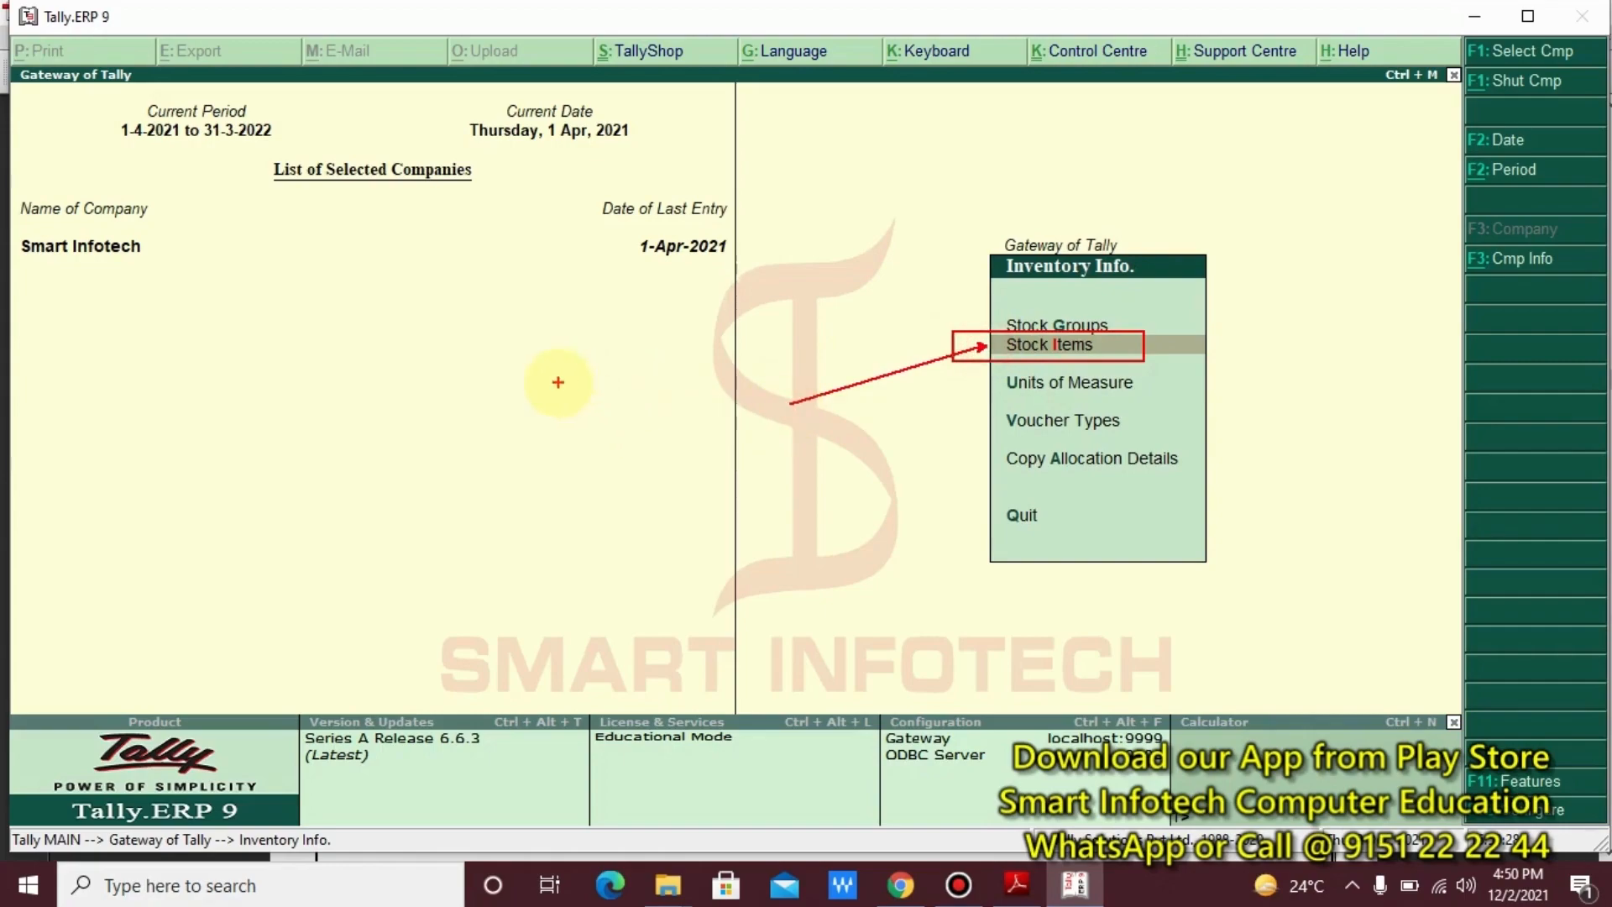
{"action": "key", "text": "Escape"}
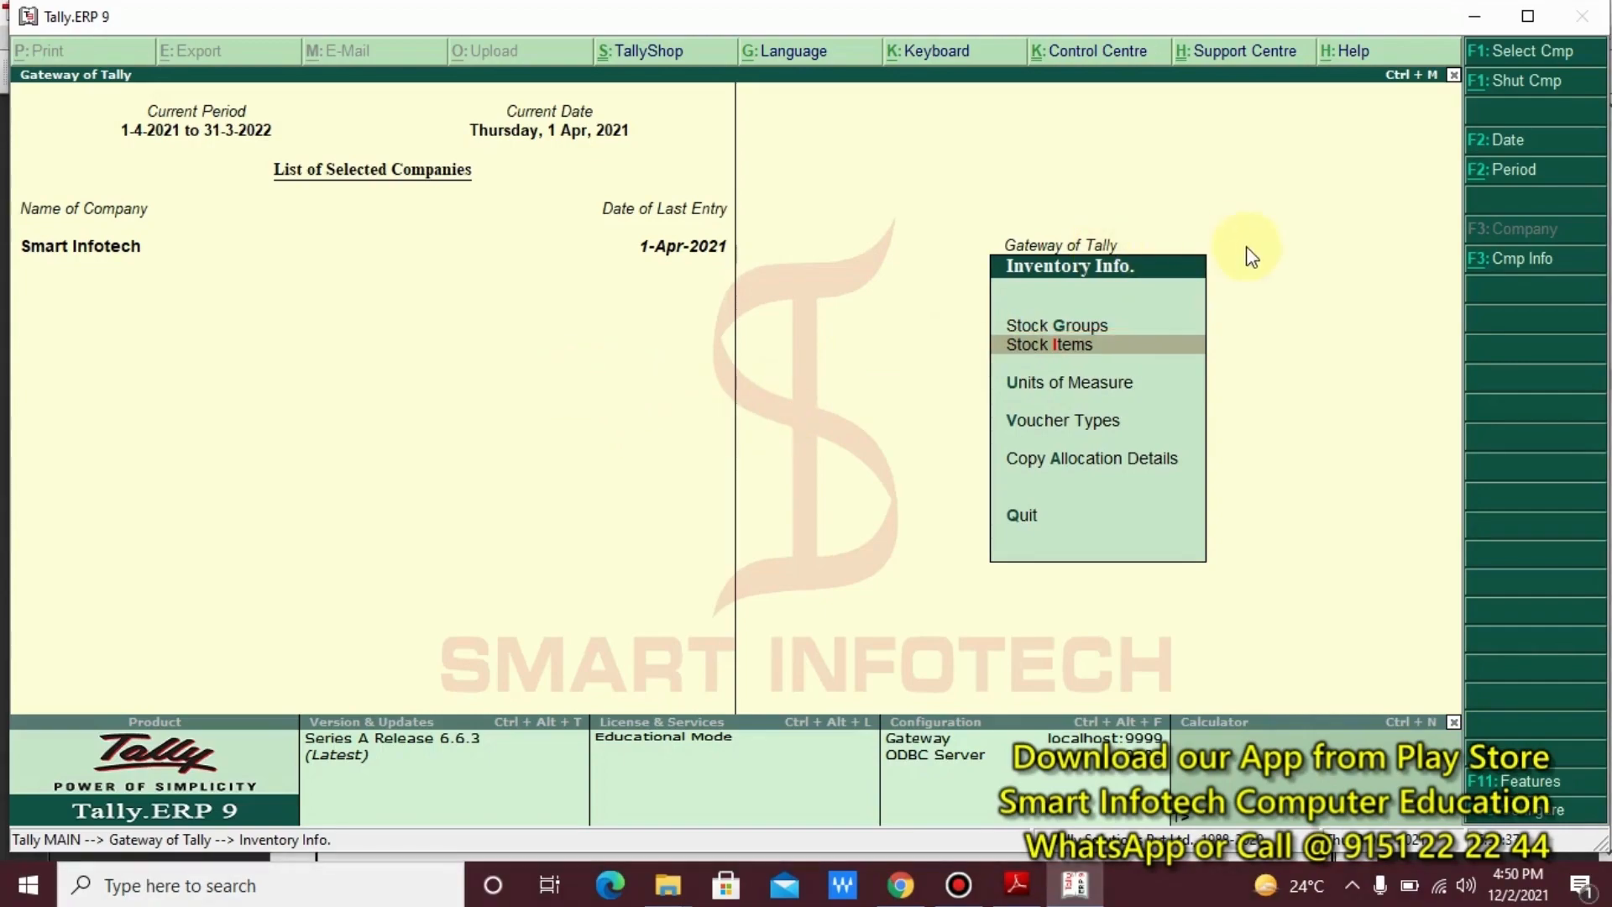
{"action": "key", "text": "Return"}
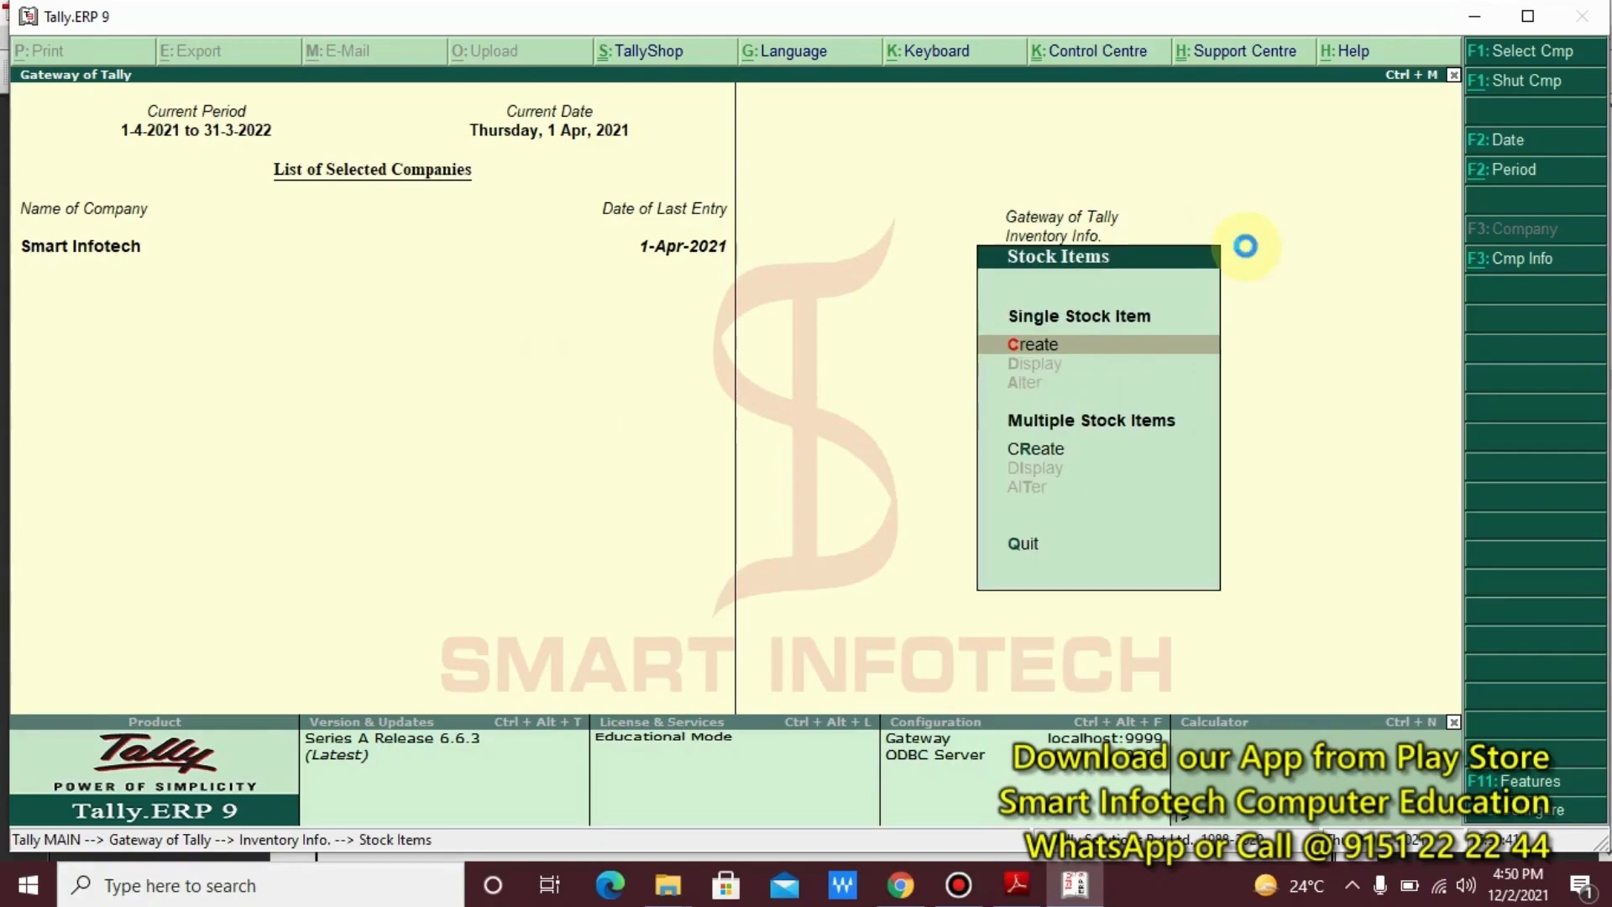
{"action": "key", "text": "Return"}
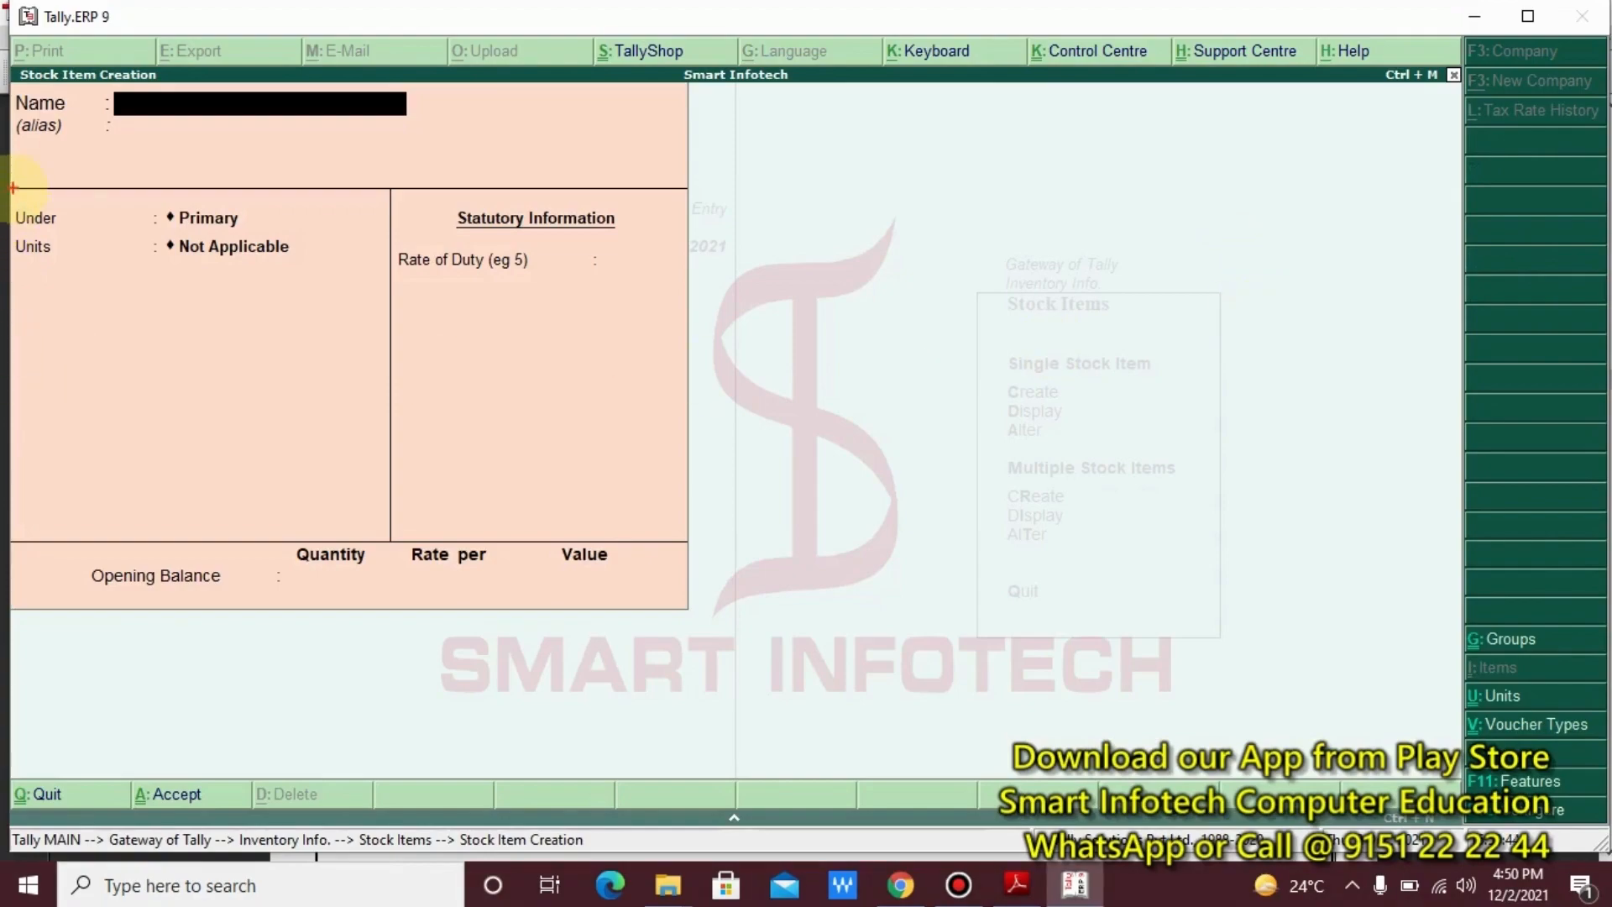
{"action": "left_click_drag", "start_coordinate": [5, 196], "coordinate": [262, 230]}
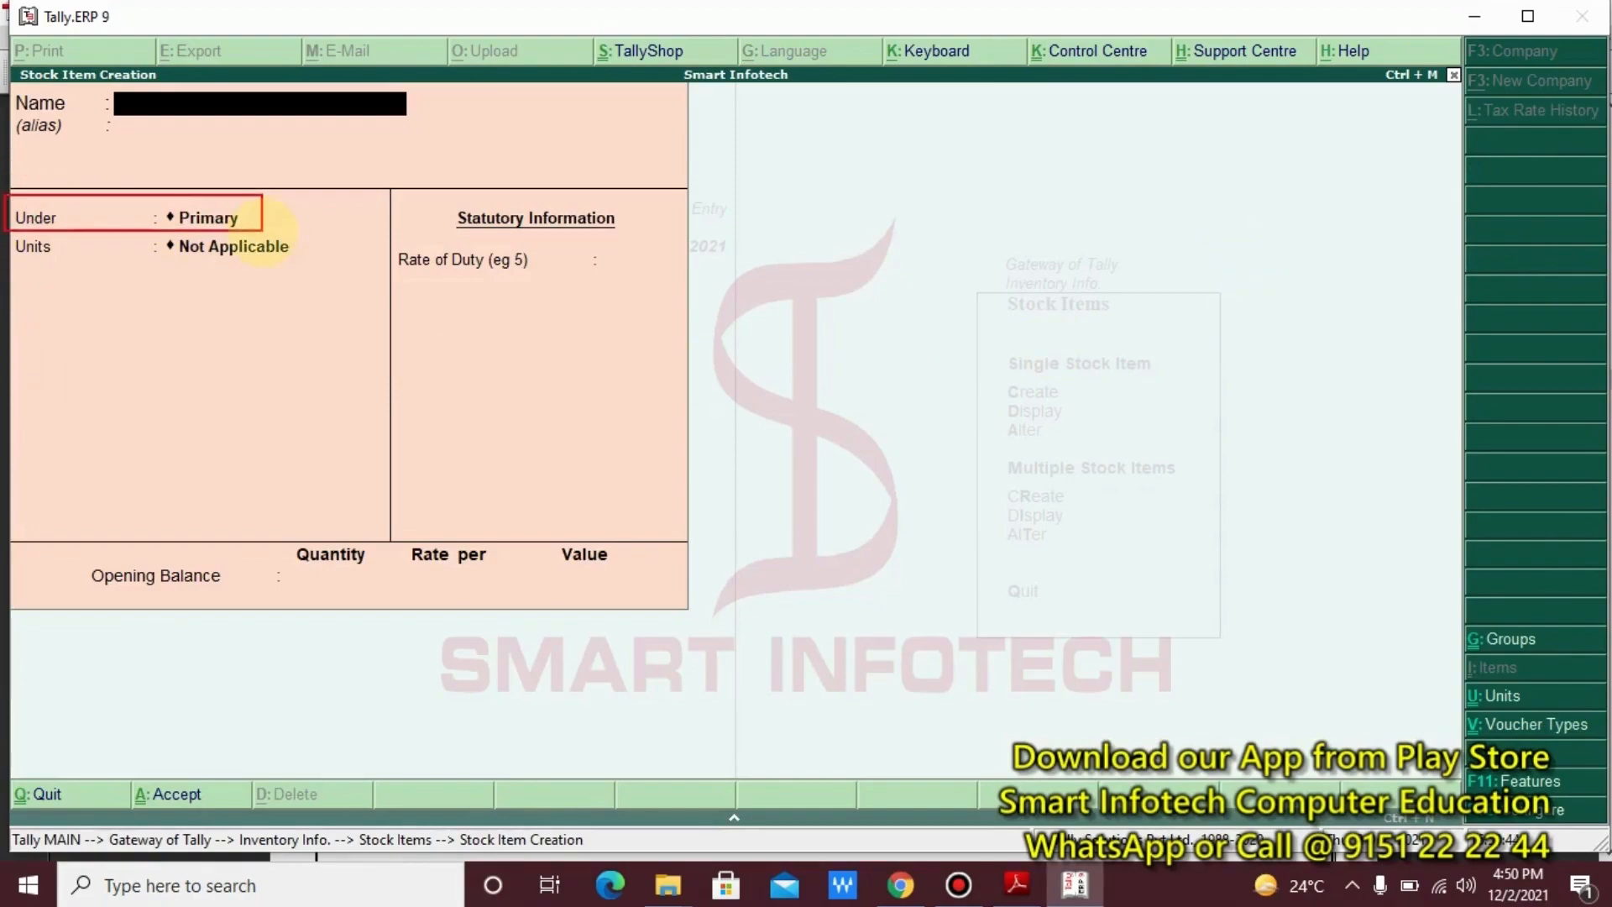
{"action": "mouse_move", "coordinate": [151, 204]}
{"action": "left_mouse_down"}
{"action": "mouse_move", "coordinate": [156, 126]}
{"action": "mouse_move", "coordinate": [194, 107]}
{"action": "left_mouse_up"}
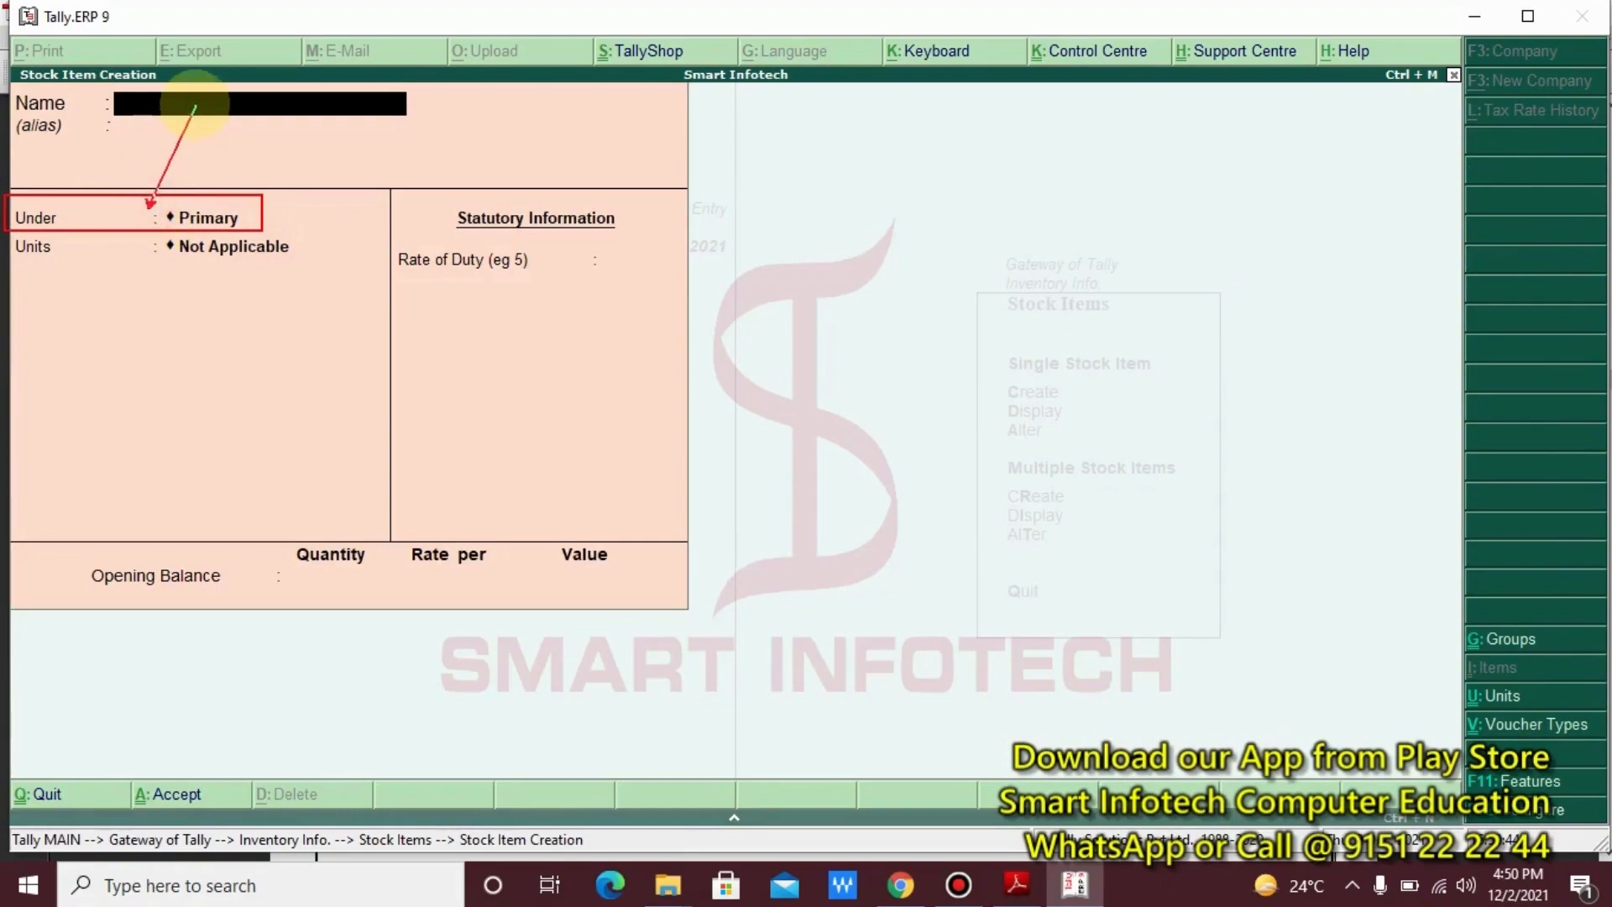
{"action": "mouse_move", "coordinate": [5, 235]}
{"action": "left_mouse_down"}
{"action": "mouse_move", "coordinate": [112, 269]}
{"action": "mouse_move", "coordinate": [321, 277]}
{"action": "left_mouse_up"}
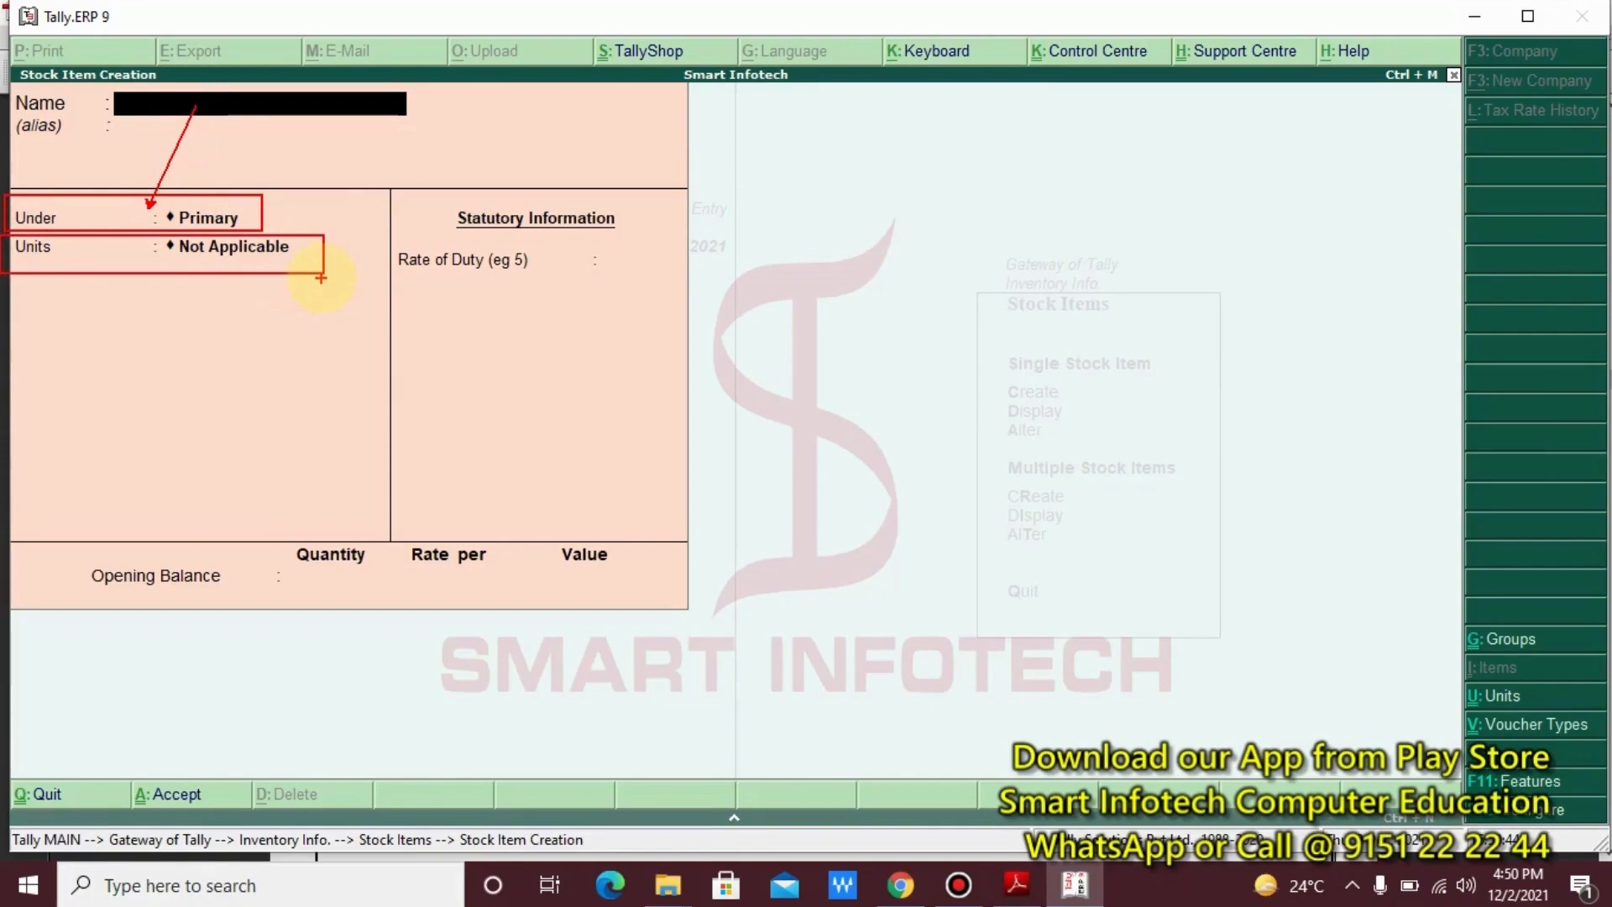
{"action": "key", "text": "Escape"}
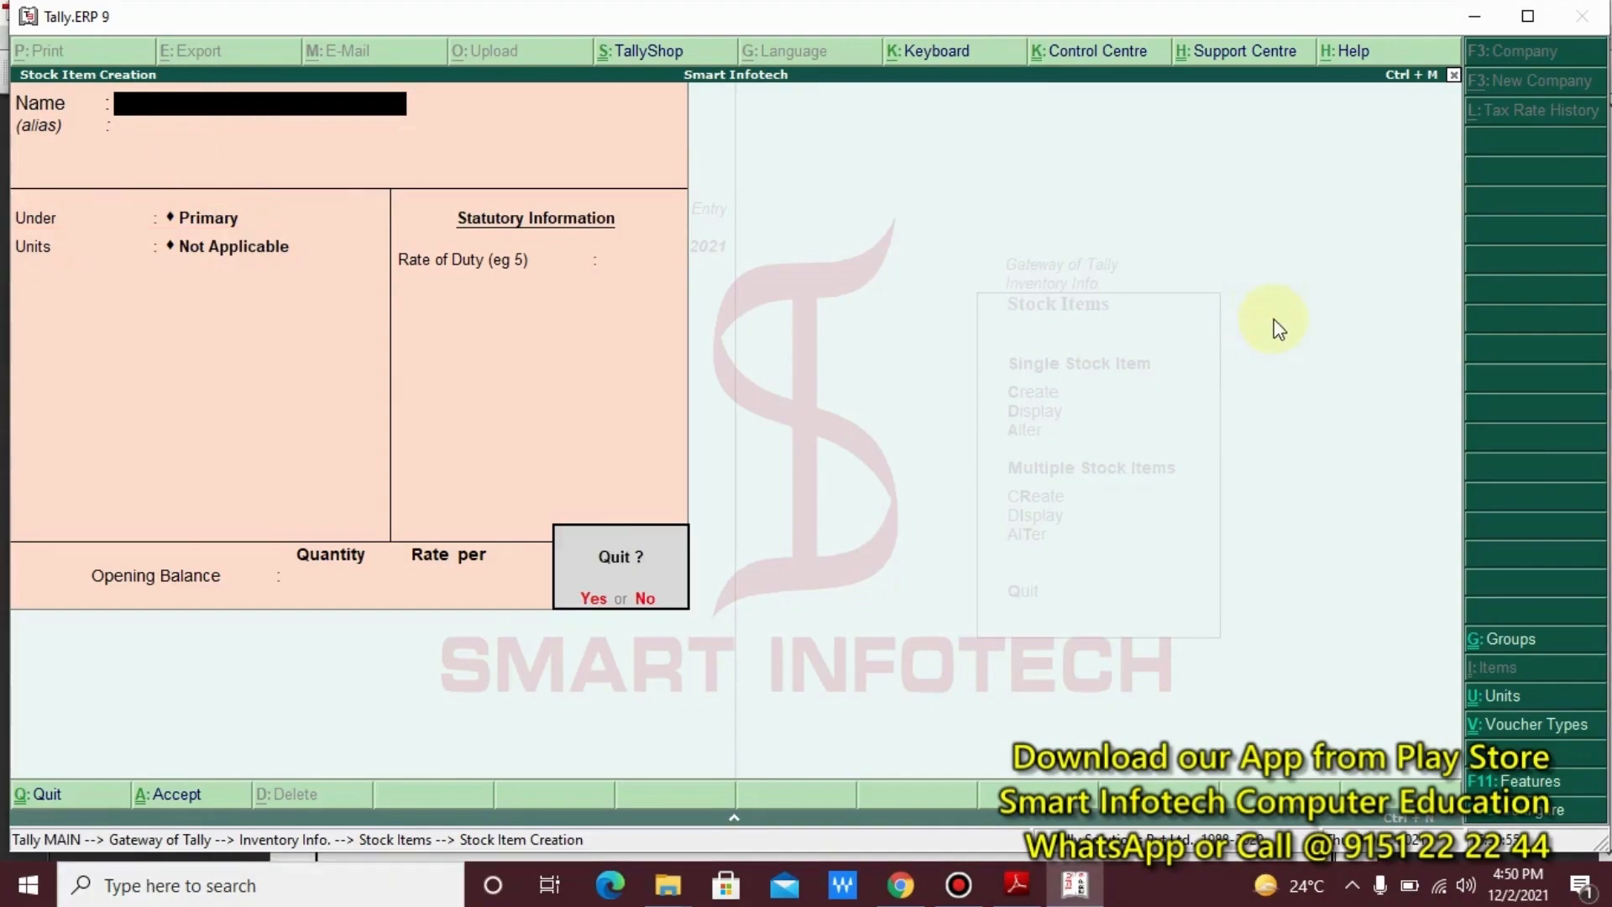
{"action": "key", "text": "Return"}
{"action": "key", "text": "Escape"}
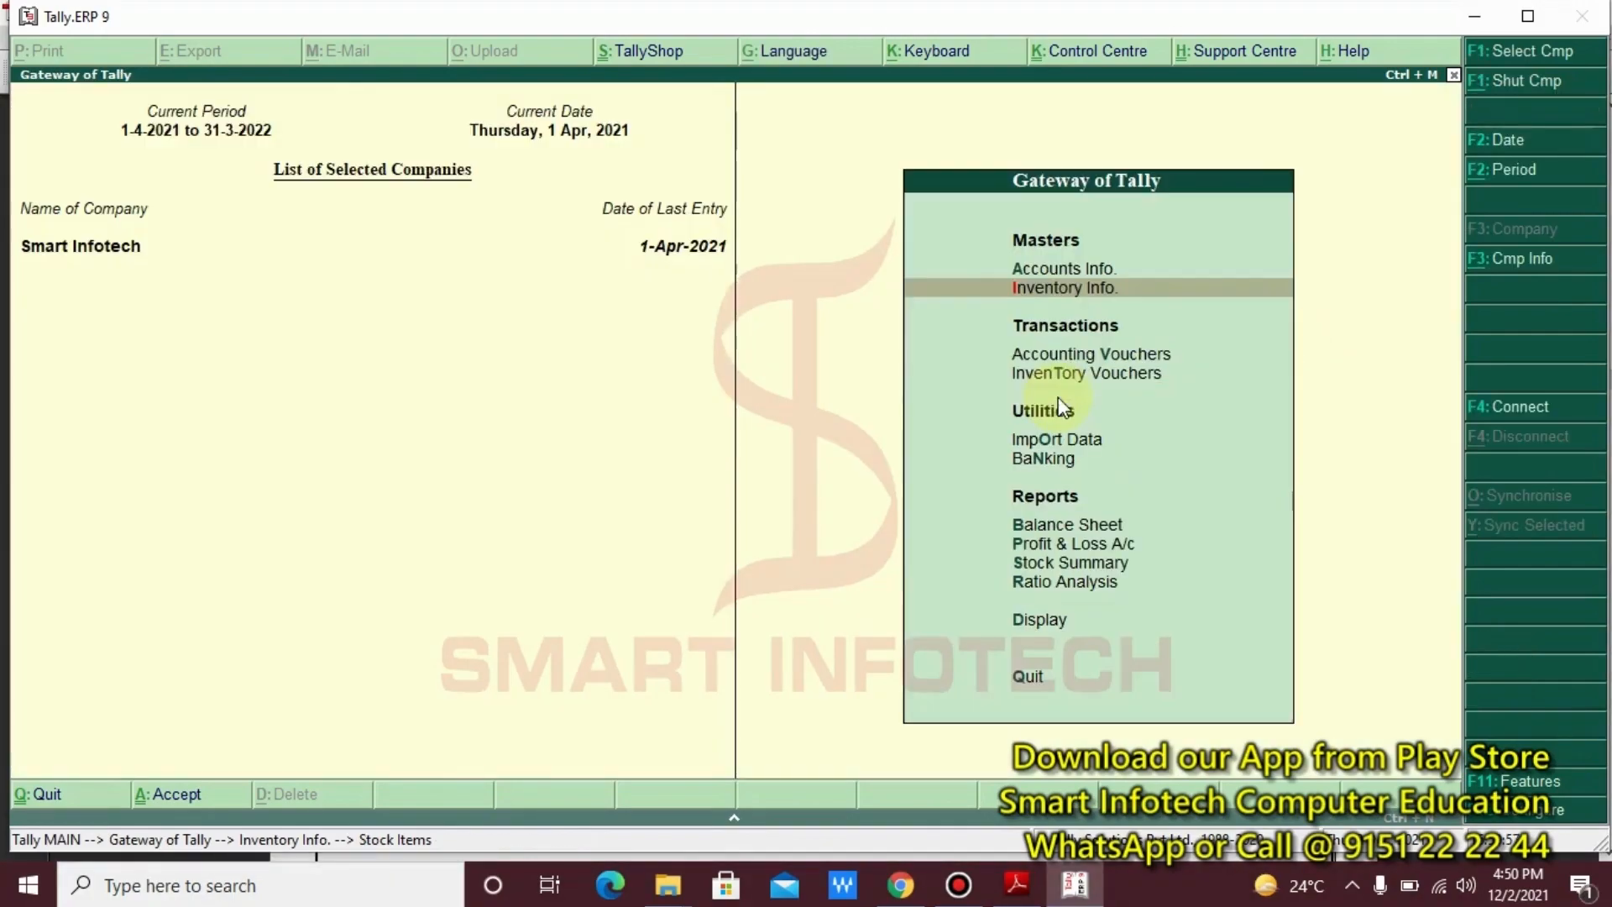
- Open the creation form for a single stock item from the inventory masters
{"action": "key", "text": "Return"}
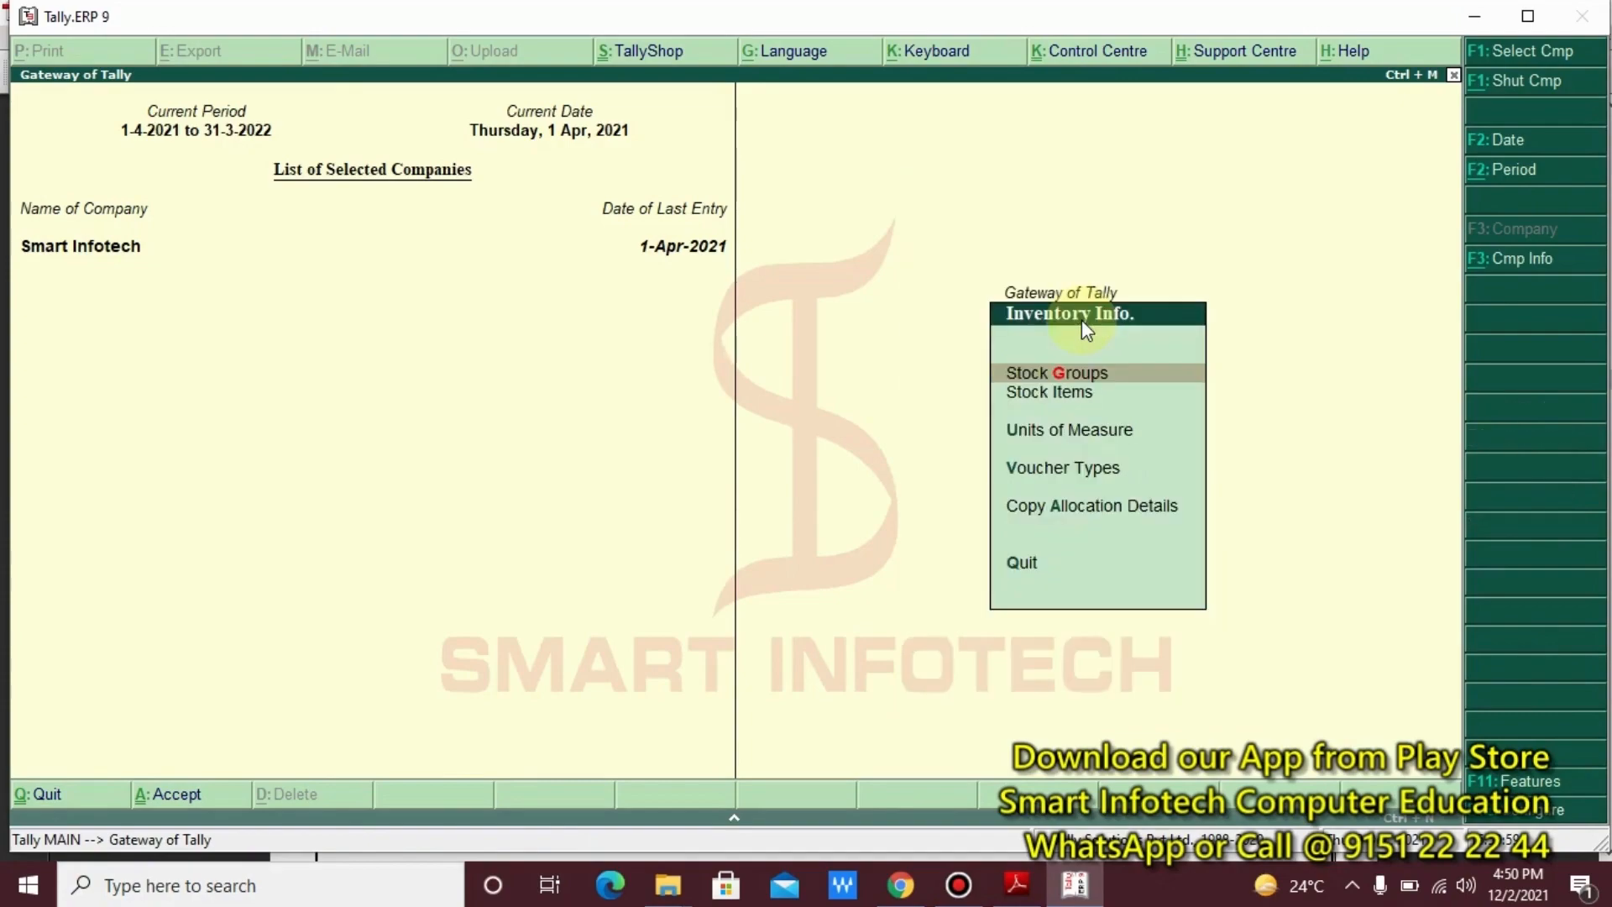
{"action": "mouse_move", "coordinate": [1037, 347]}
{"action": "left_mouse_down"}
{"action": "mouse_move", "coordinate": [1119, 391]}
{"action": "mouse_move", "coordinate": [979, 389]}
{"action": "left_mouse_up"}
{"action": "mouse_move", "coordinate": [1155, 408]}
{"action": "left_mouse_down"}
{"action": "mouse_move", "coordinate": [1013, 491]}
{"action": "mouse_move", "coordinate": [978, 453]}
{"action": "left_mouse_up"}
{"action": "key", "text": "Escape"}
{"action": "key", "text": "Down"}
{"action": "key", "text": "Return"}
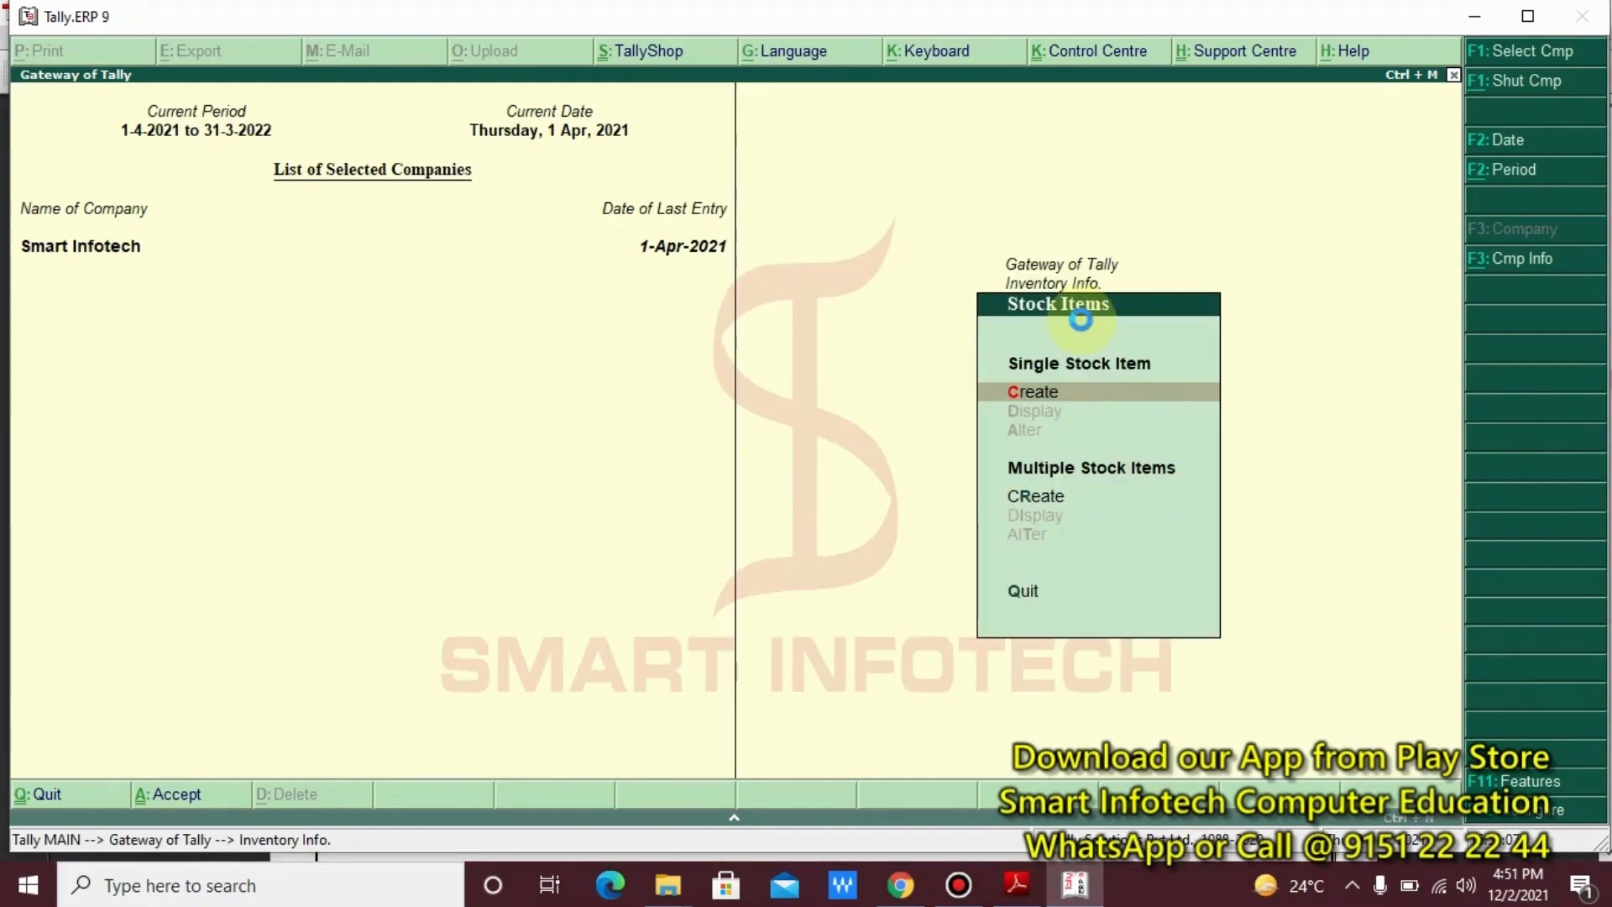
{"action": "key", "text": "Return"}
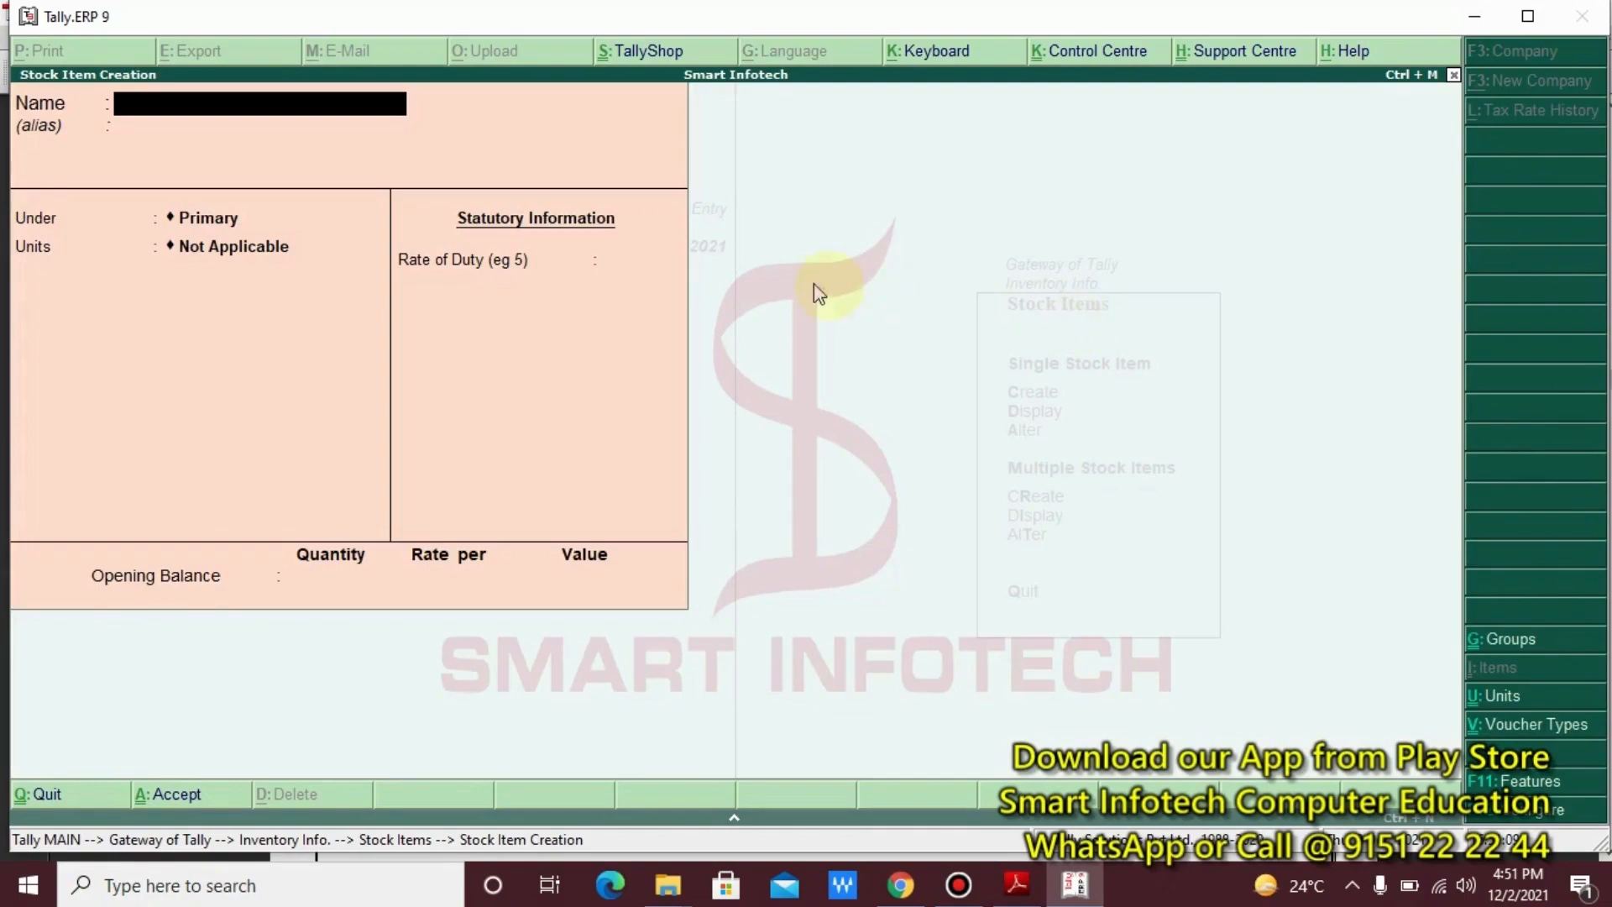
{"action": "mouse_move", "coordinate": [10, 185]}
{"action": "left_mouse_down"}
{"action": "mouse_move", "coordinate": [285, 296]}
{"action": "mouse_move", "coordinate": [322, 290]}
{"action": "left_mouse_up"}
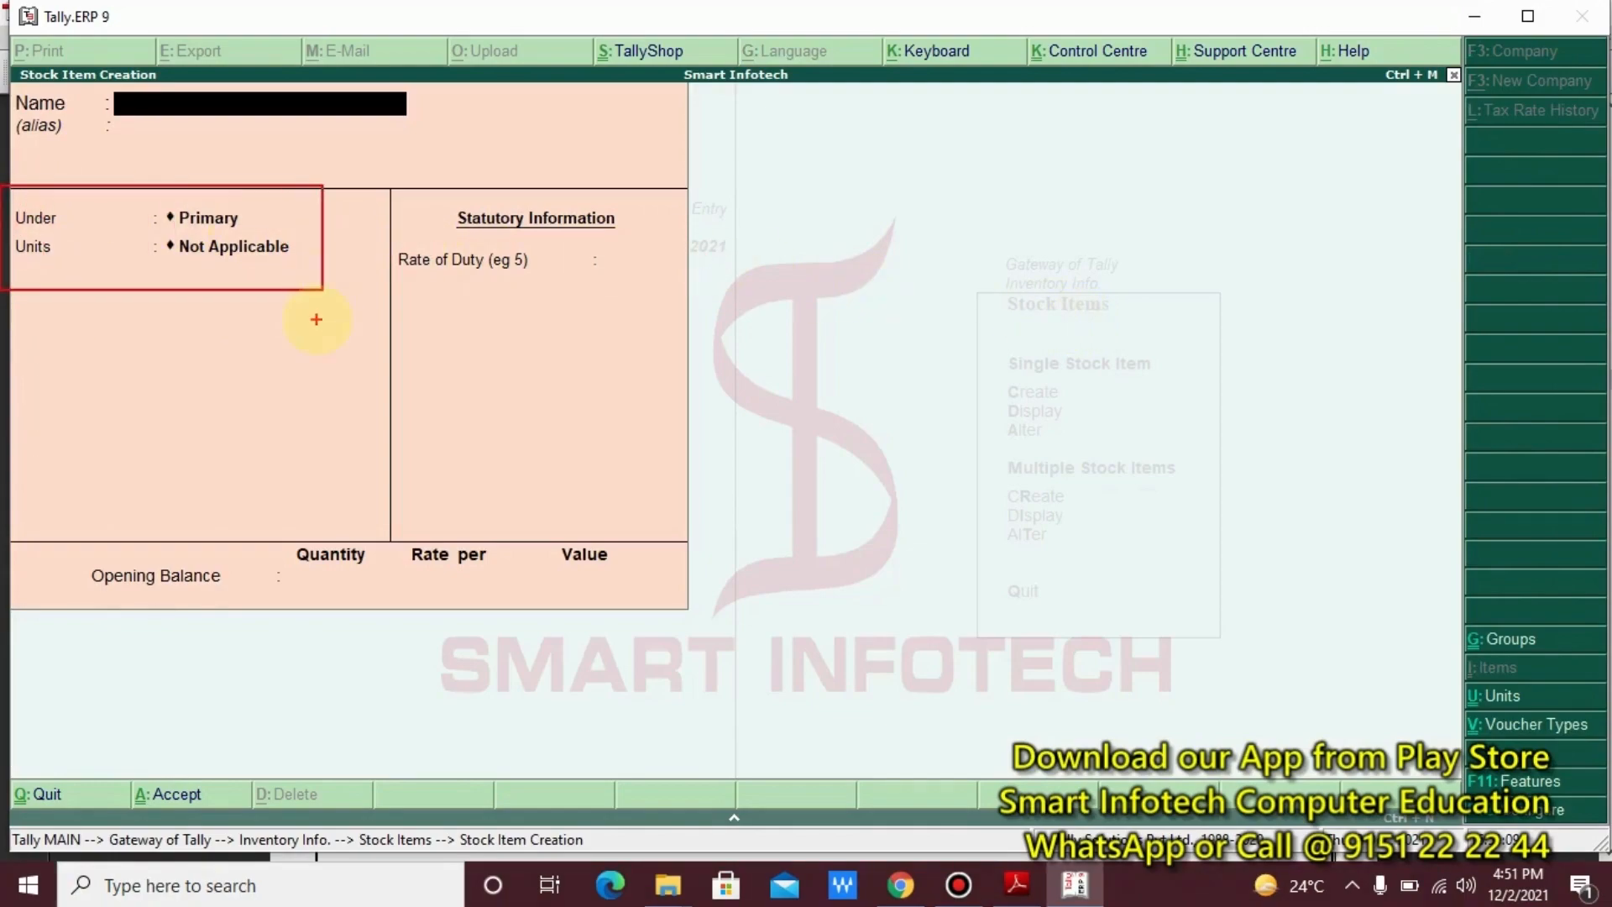
{"action": "key", "text": "Escape"}
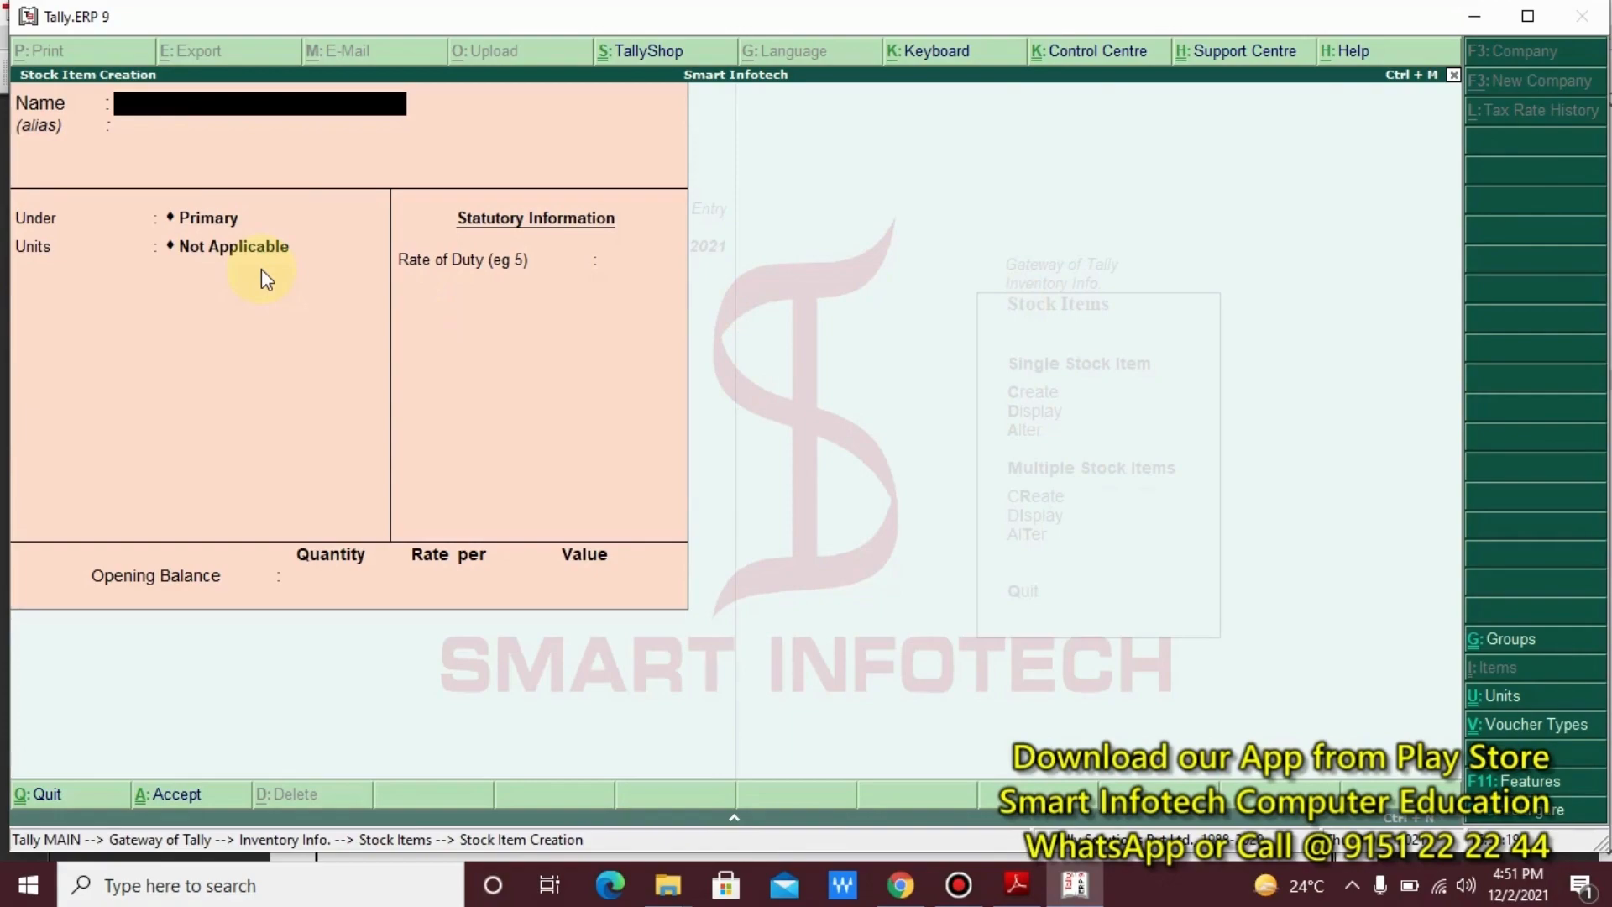
- Name the stock item Hard Disk, leave its alias blank, and move on to choosing its parent group
{"action": "type", "text": "Hard Disk"}
{"action": "key", "text": "Return"}
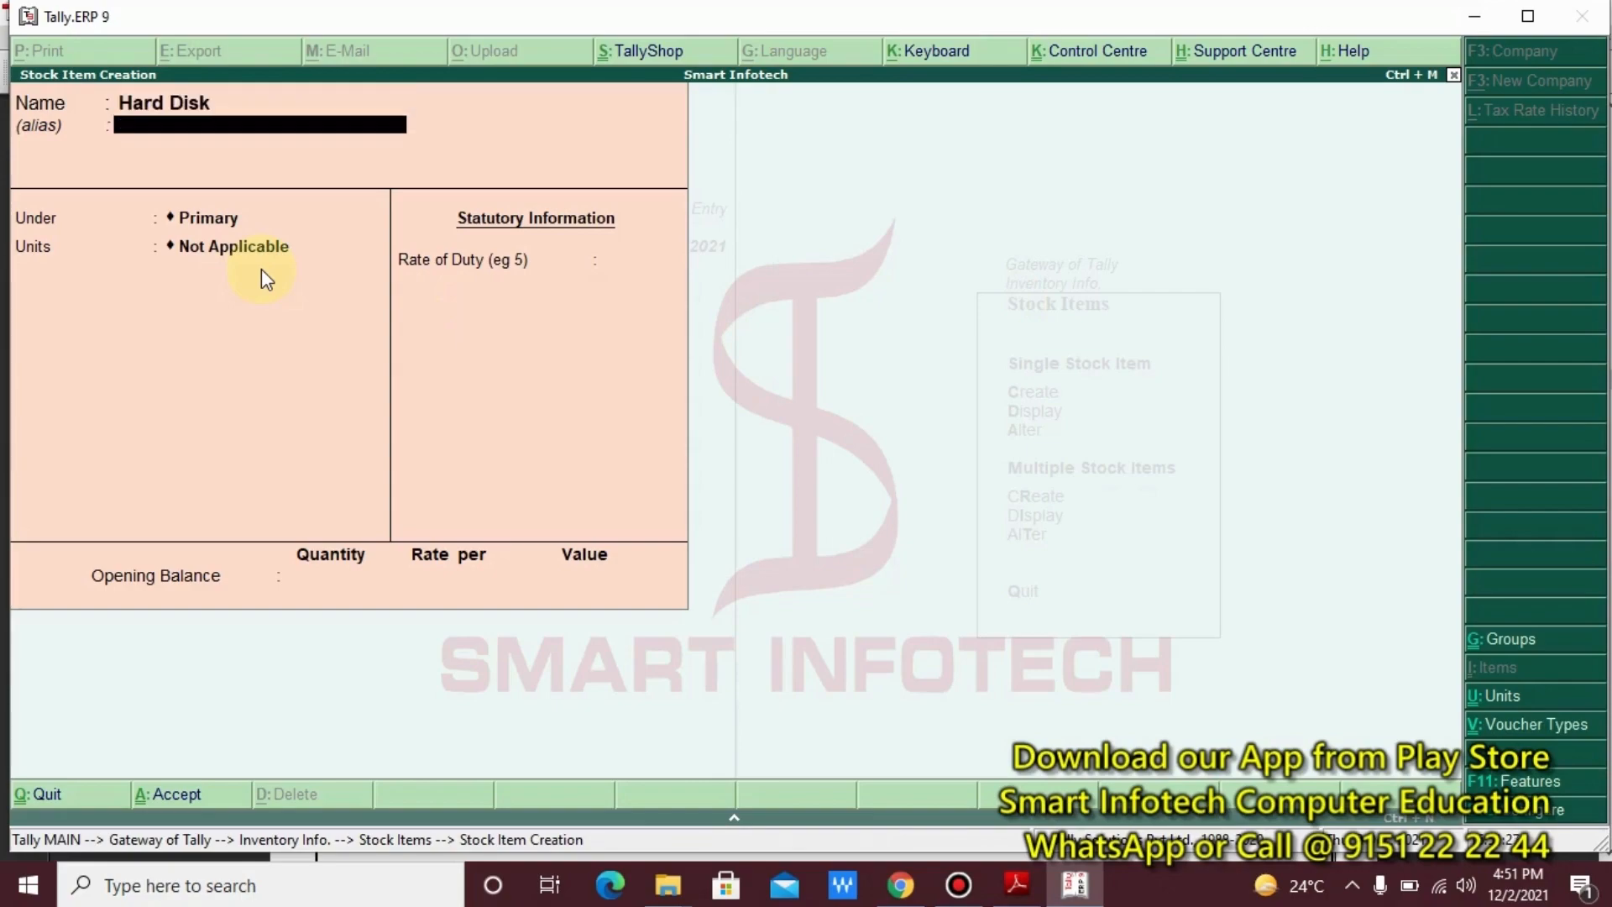
{"action": "key", "text": "Return"}
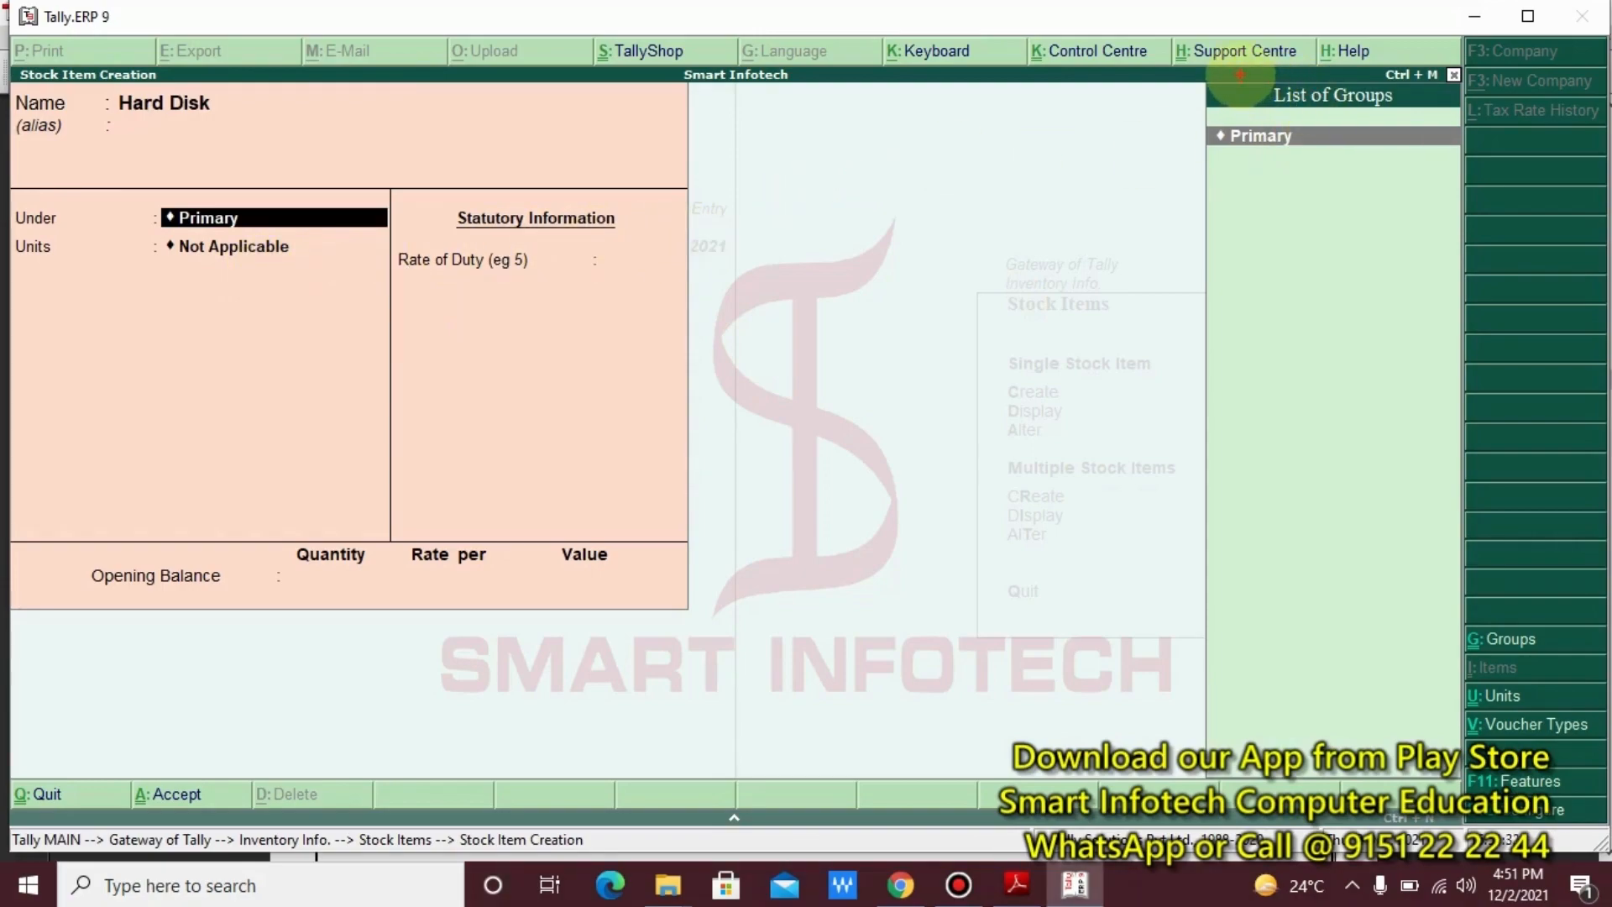
{"action": "left_click_drag", "start_coordinate": [1240, 73], "coordinate": [1399, 135]}
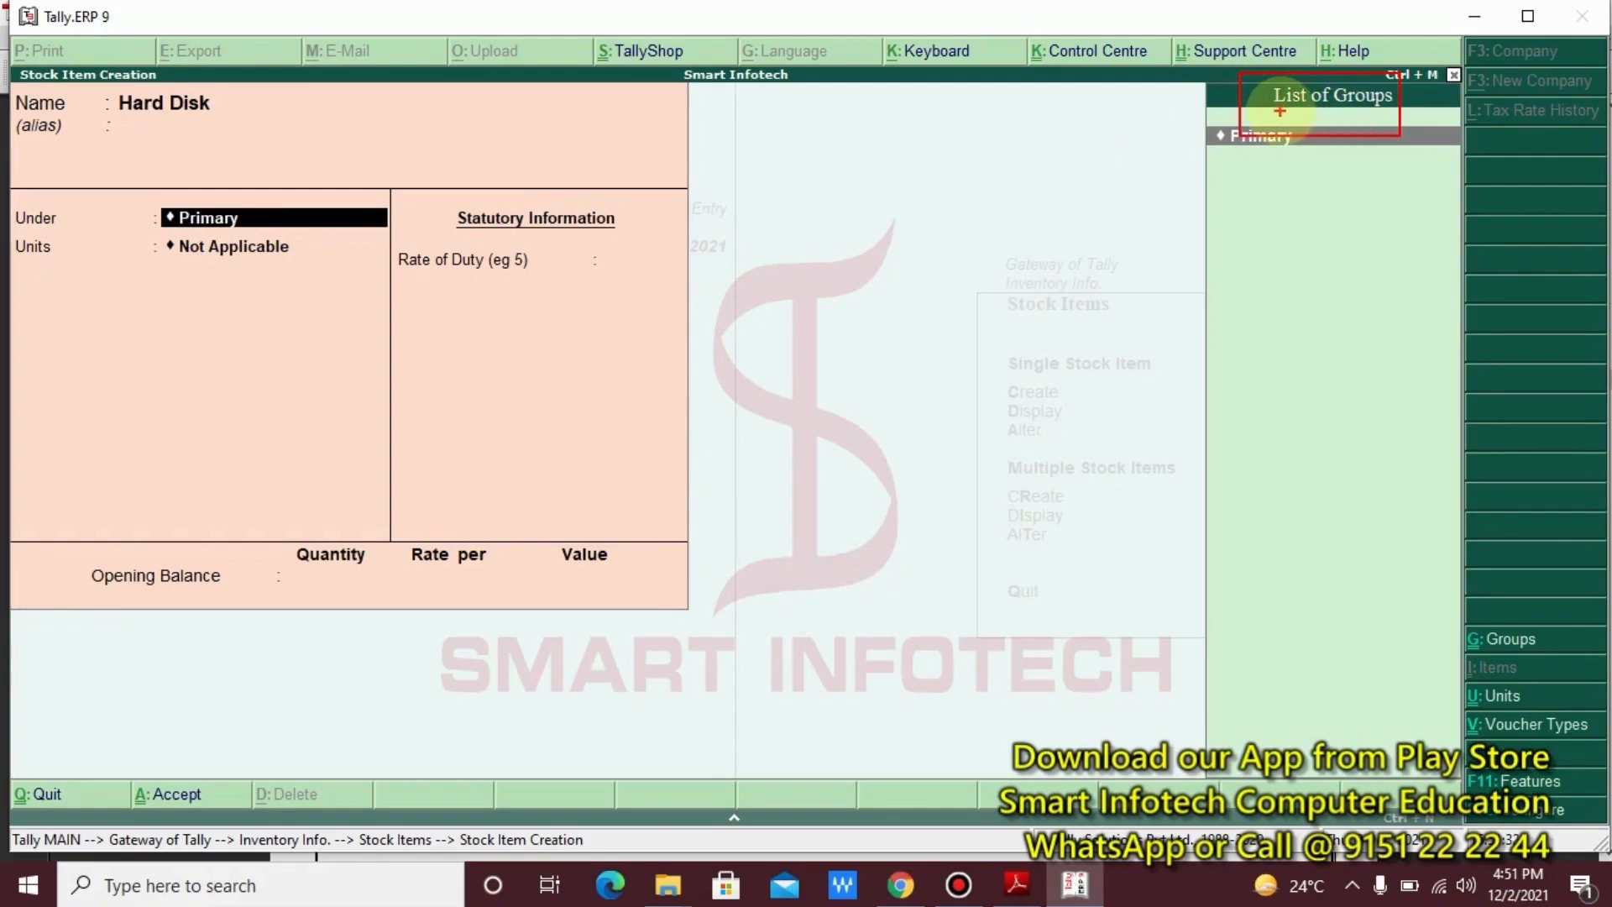
{"action": "left_click_drag", "start_coordinate": [1275, 120], "coordinate": [810, 287]}
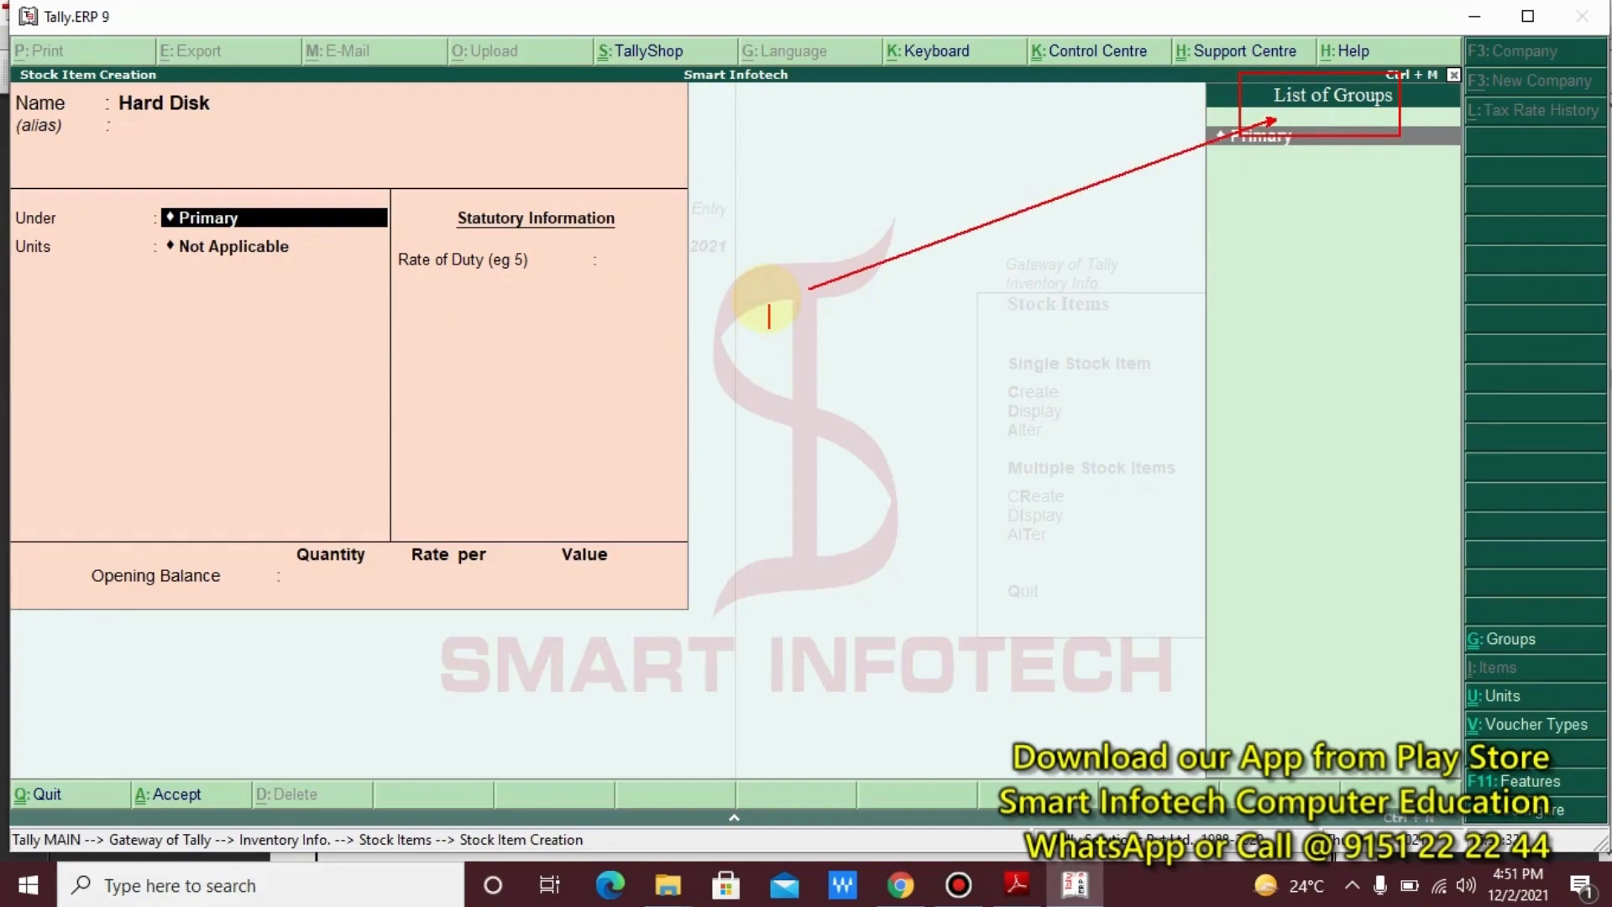
{"action": "type", "text": "Under Grou"}
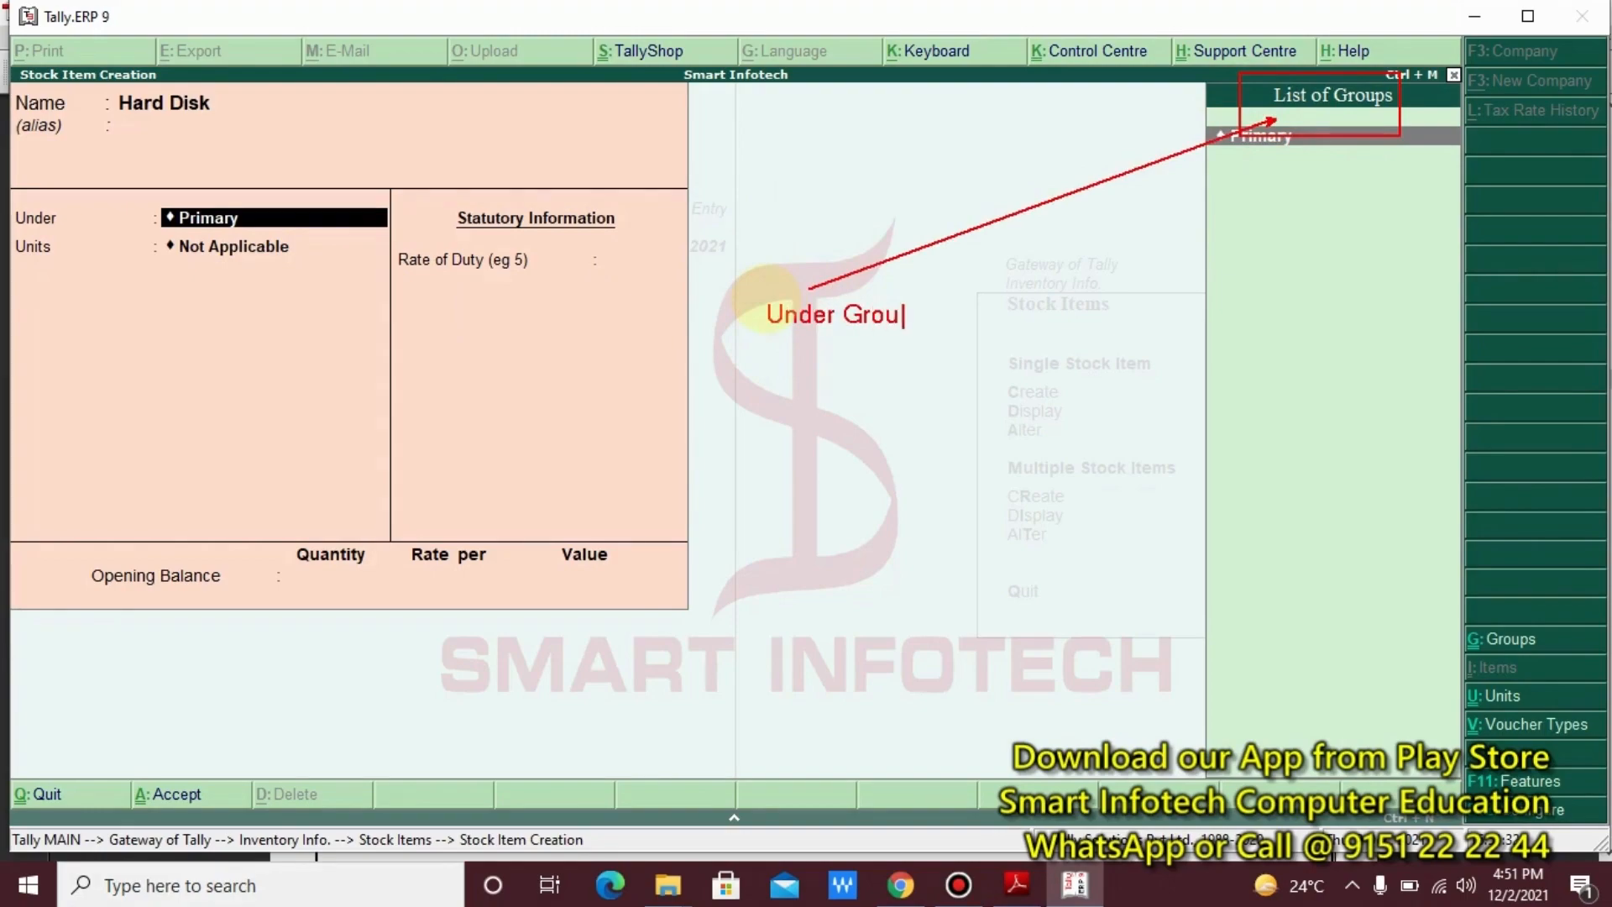
{"action": "type", "text": "p"}
{"action": "left_click_drag", "start_coordinate": [618, 261], "coordinate": [1091, 371]}
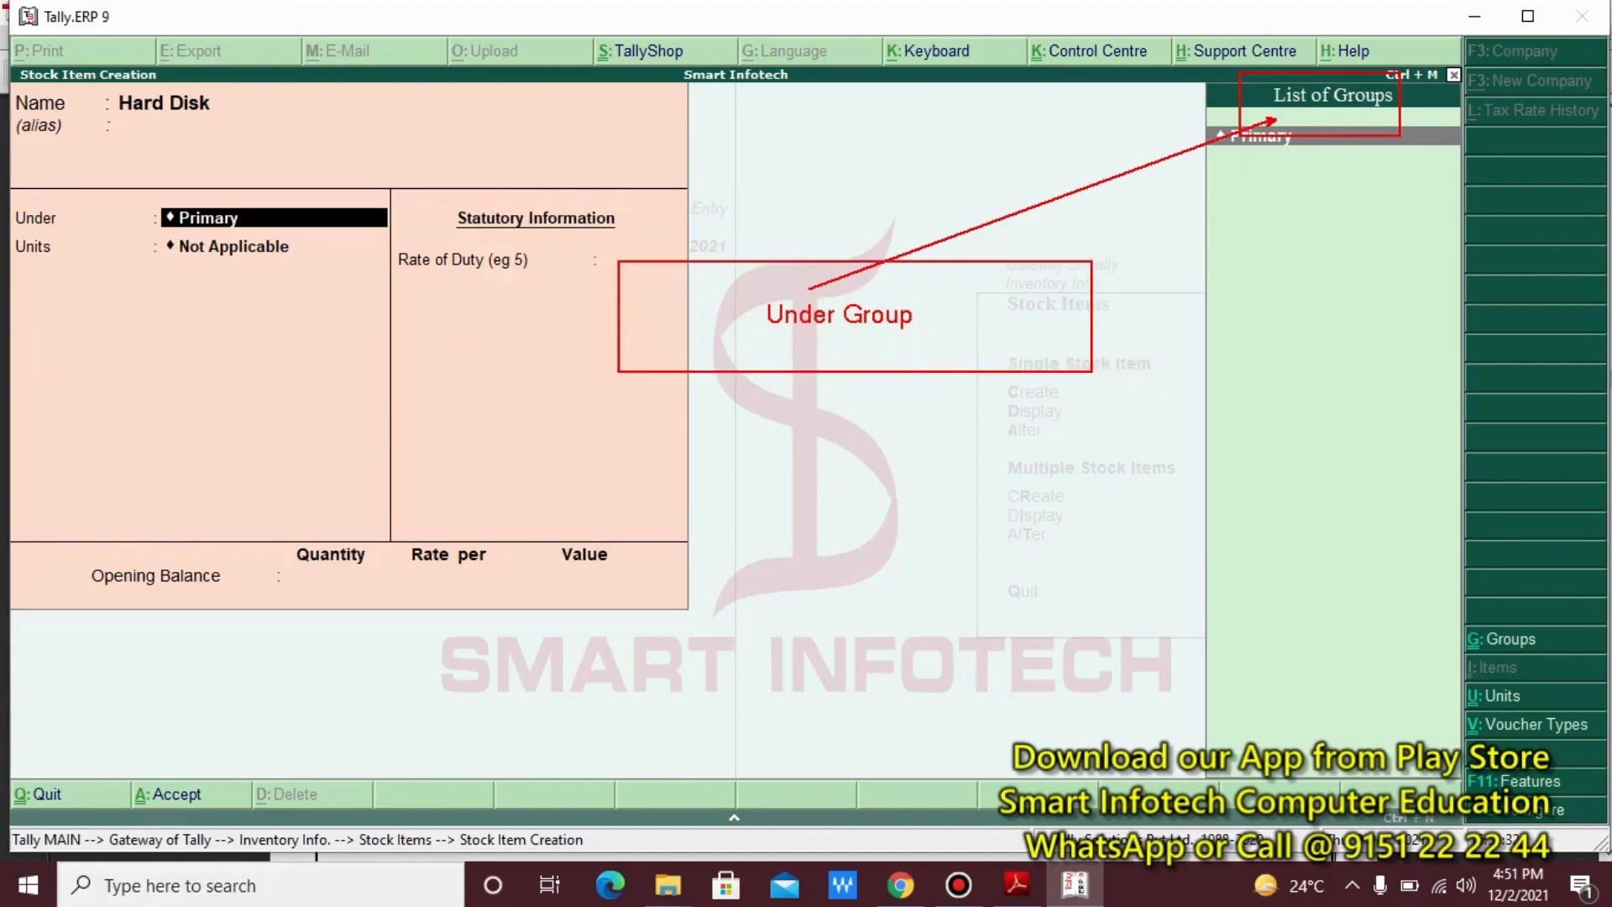
{"action": "left_click_drag", "start_coordinate": [87, 70], "coordinate": [245, 126]}
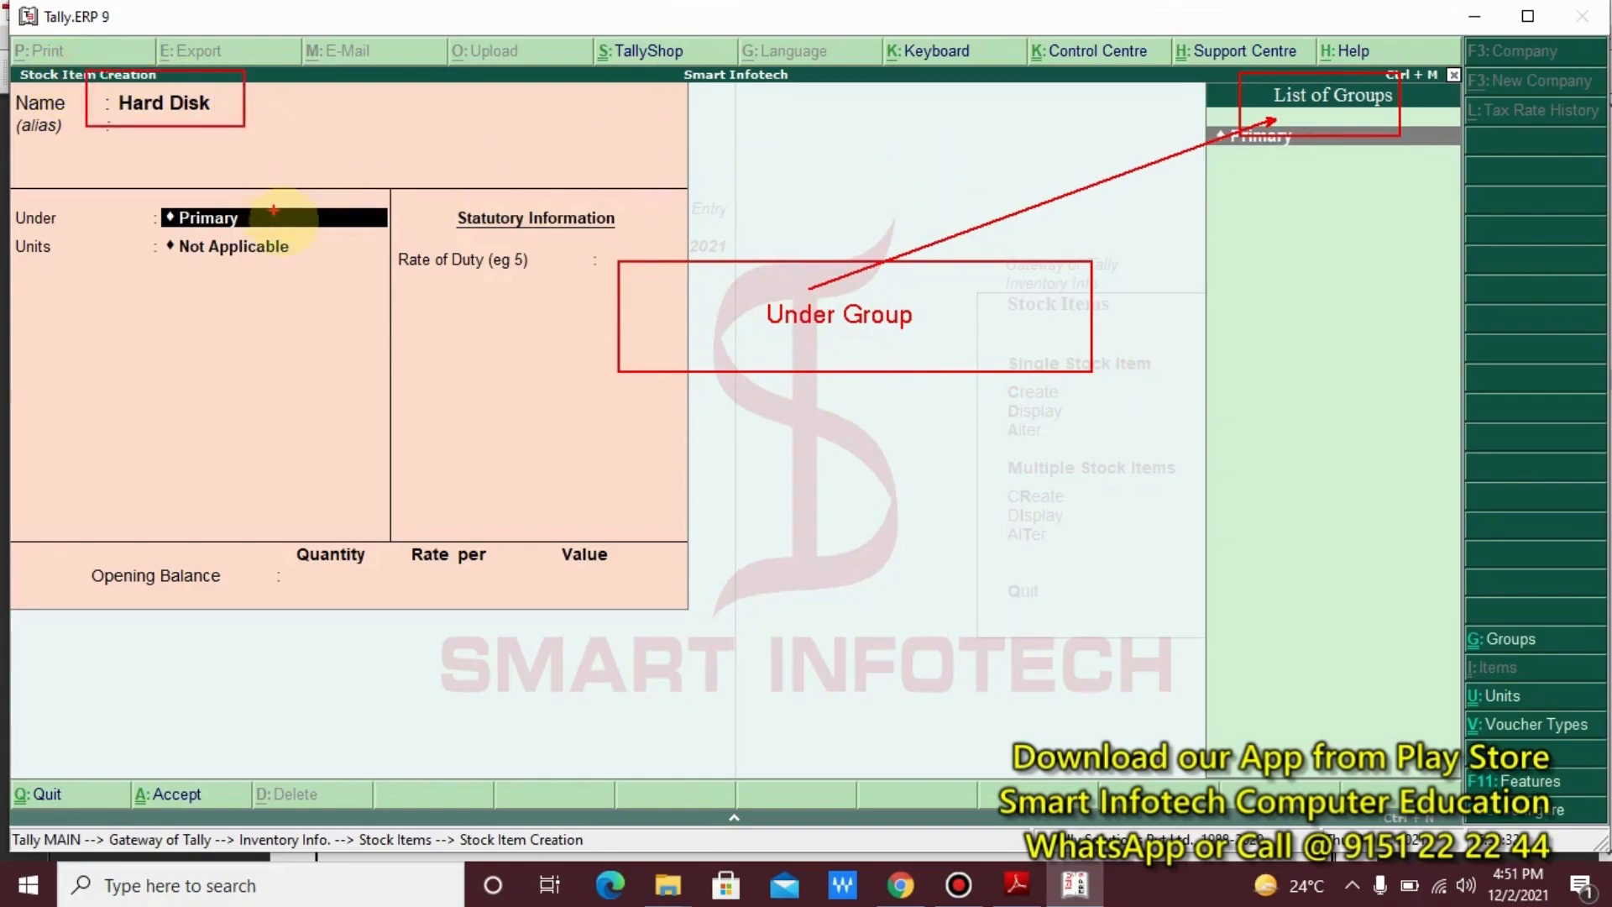
{"action": "left_click_drag", "start_coordinate": [273, 210], "coordinate": [224, 115]}
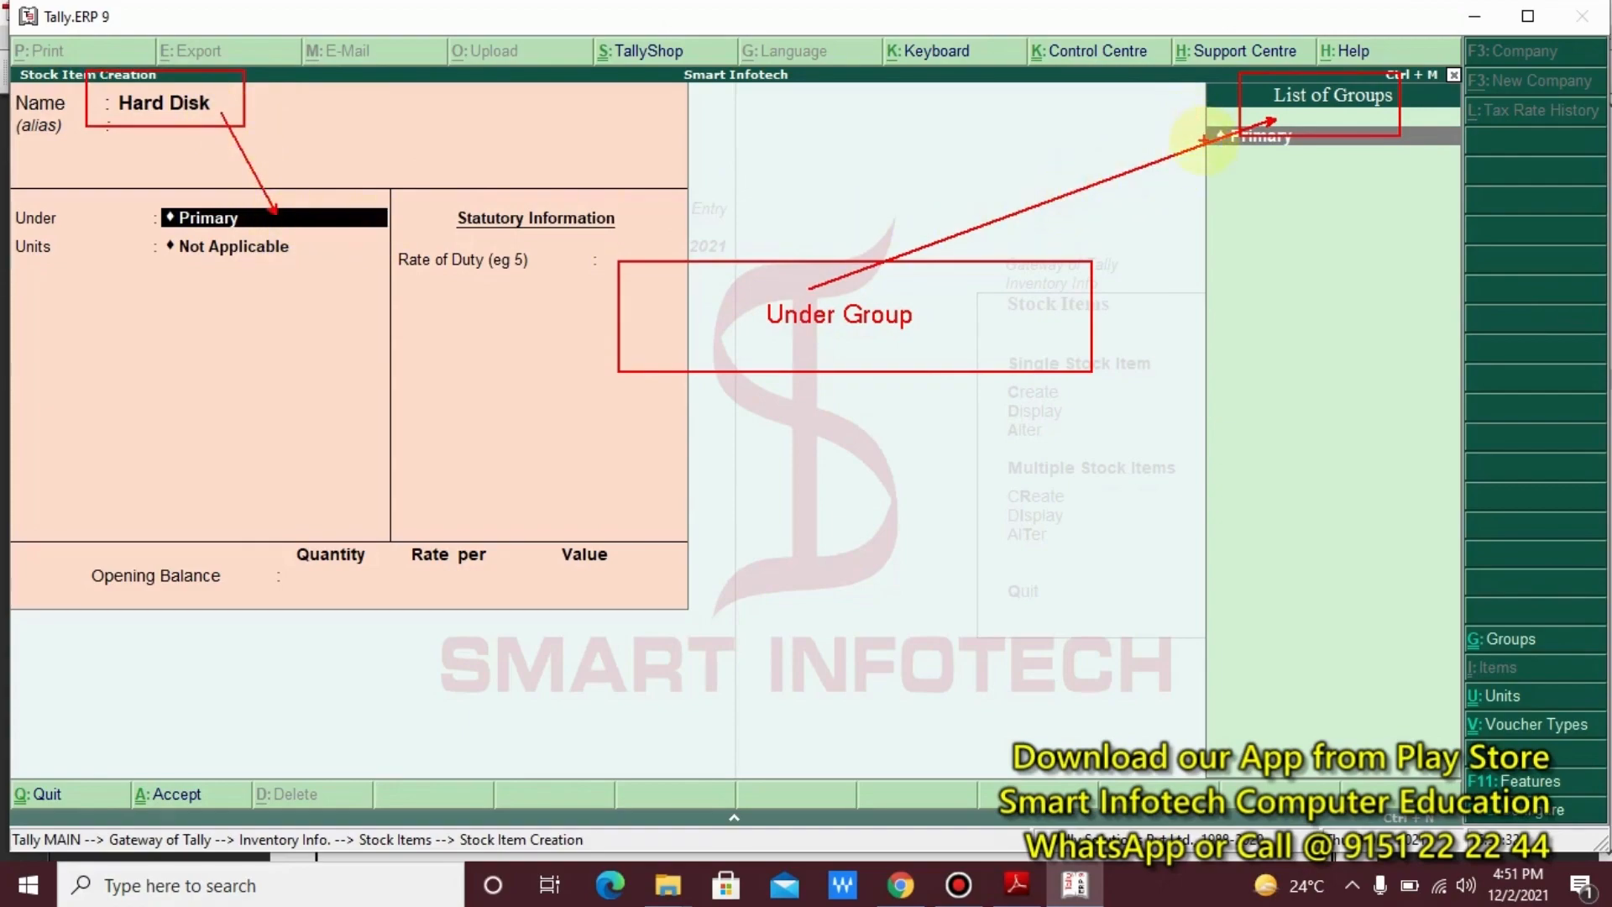
{"action": "key", "text": "Escape"}
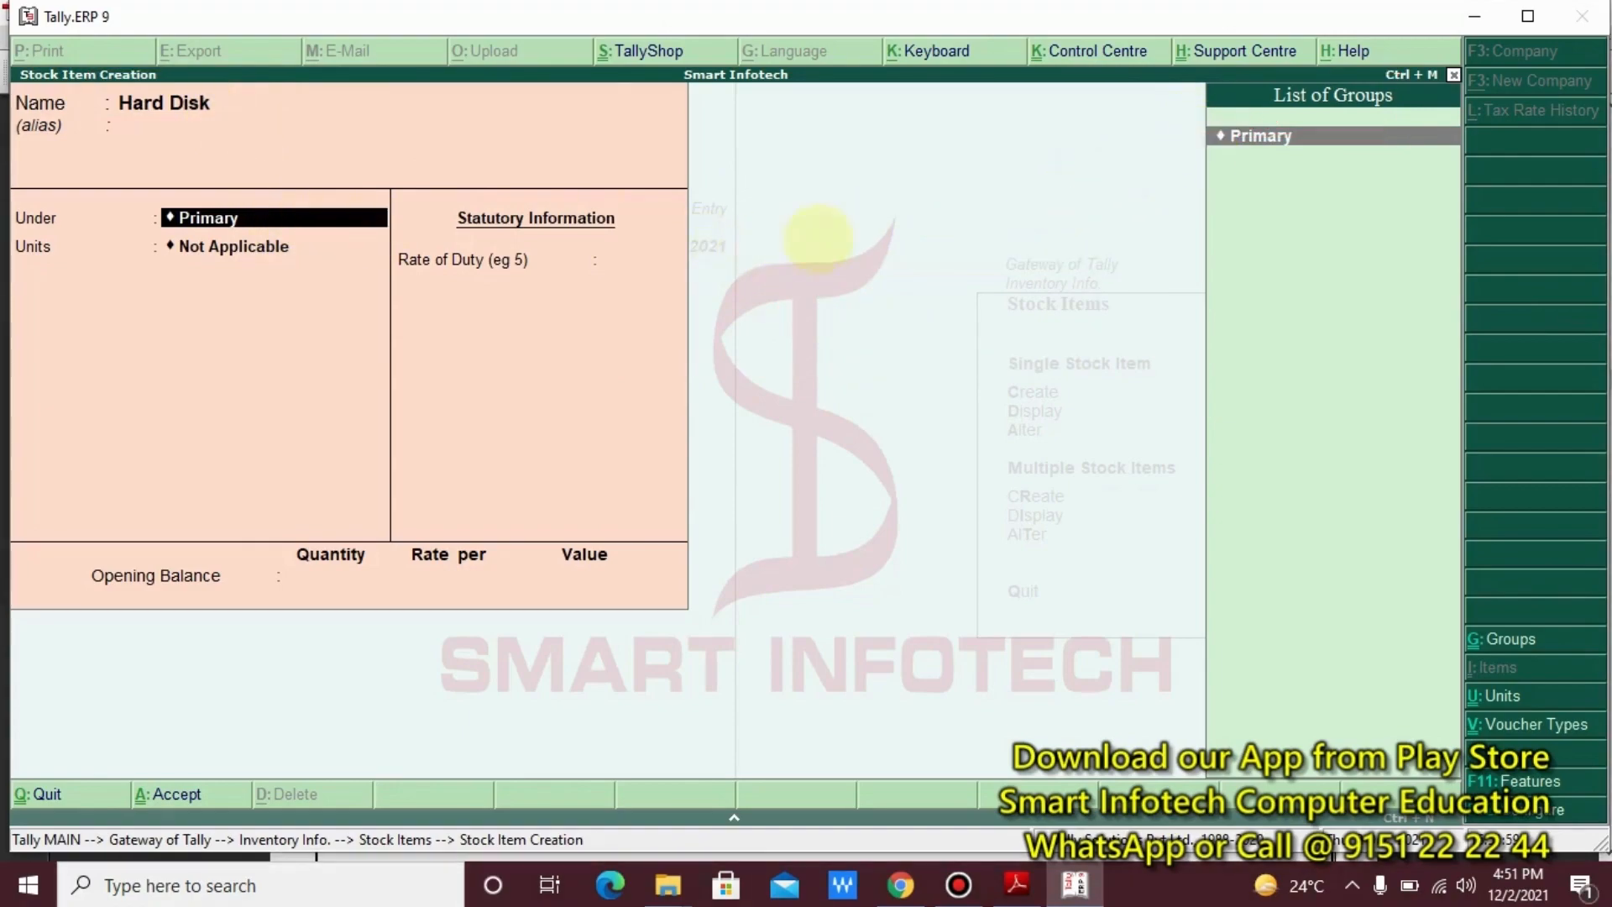
{"action": "mouse_move", "coordinate": [1162, 102]}
{"action": "left_mouse_down"}
{"action": "mouse_move", "coordinate": [1314, 145]}
{"action": "mouse_move", "coordinate": [1304, 161]}
{"action": "left_mouse_up"}
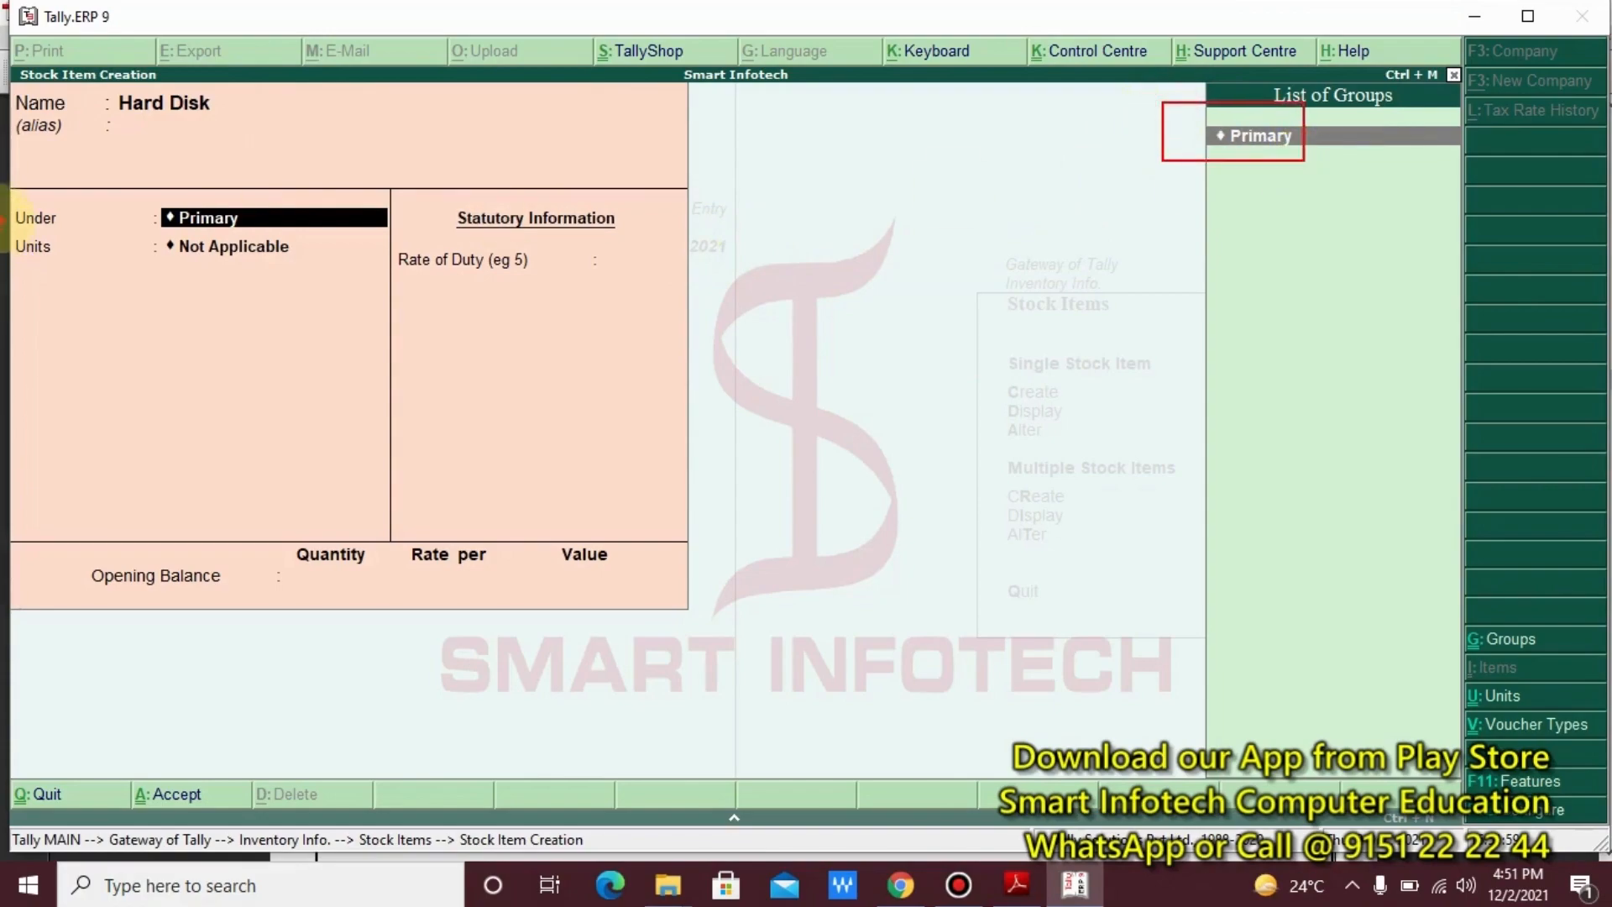
{"action": "left_click_drag", "start_coordinate": [127, 185], "coordinate": [273, 236]}
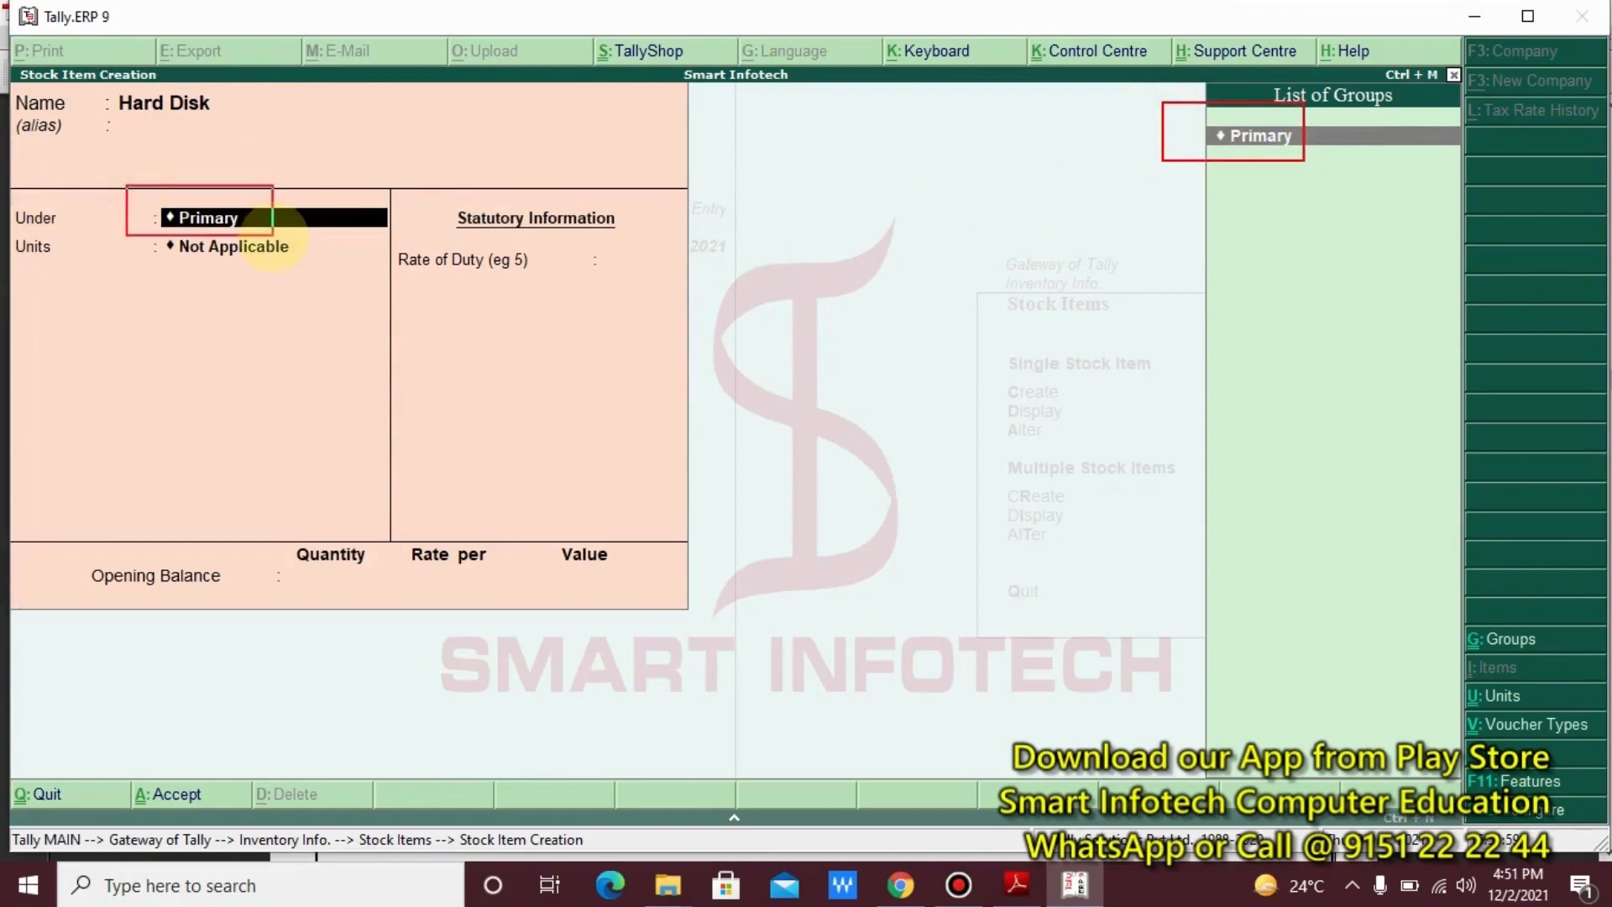
{"action": "key", "text": "Escape"}
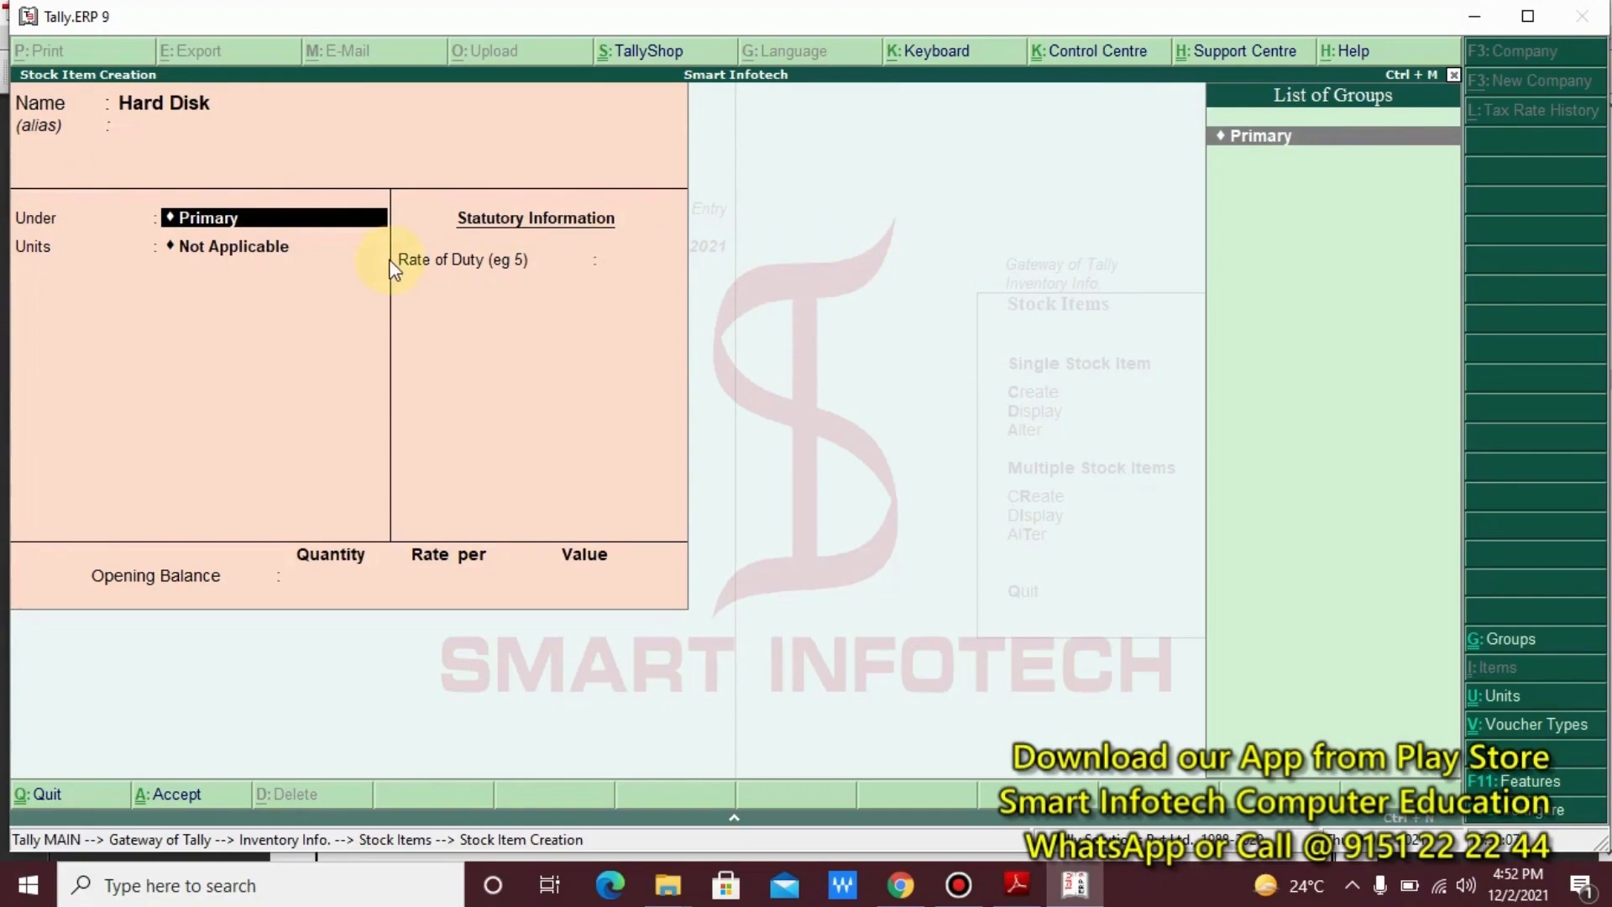
{"action": "mouse_move", "coordinate": [132, 189]}
{"action": "left_mouse_down"}
{"action": "mouse_move", "coordinate": [354, 238]}
{"action": "mouse_move", "coordinate": [417, 336]}
{"action": "left_mouse_up"}
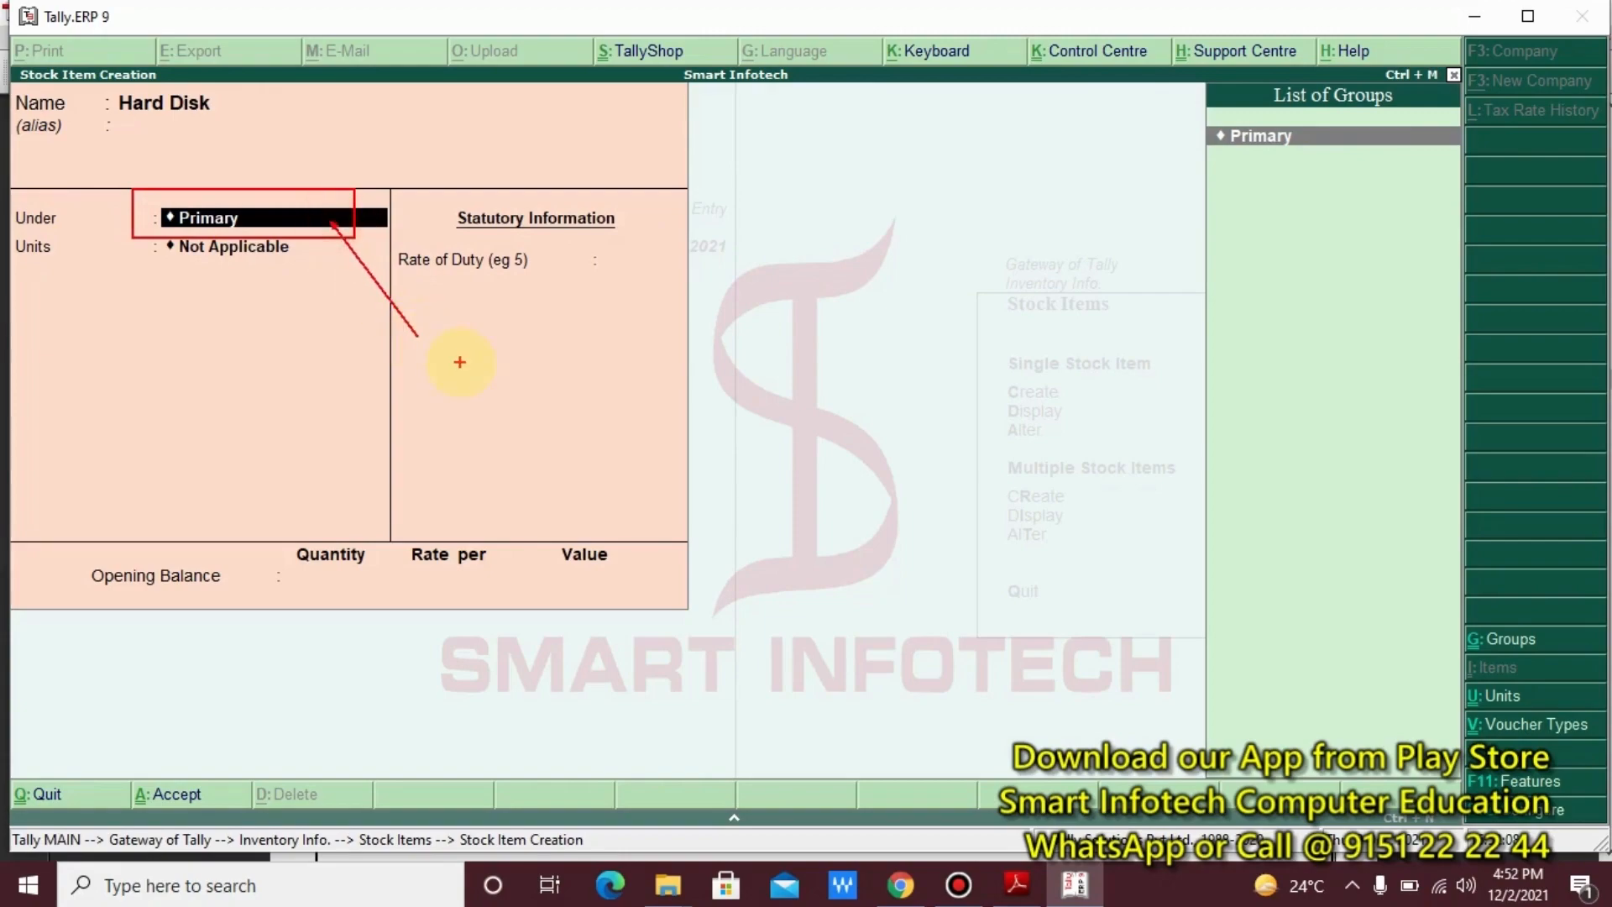
{"action": "left_click", "coordinate": [444, 349]}
{"action": "type", "text": "ALT + C"}
{"action": "left_click_drag", "start_coordinate": [409, 333], "coordinate": [558, 385]}
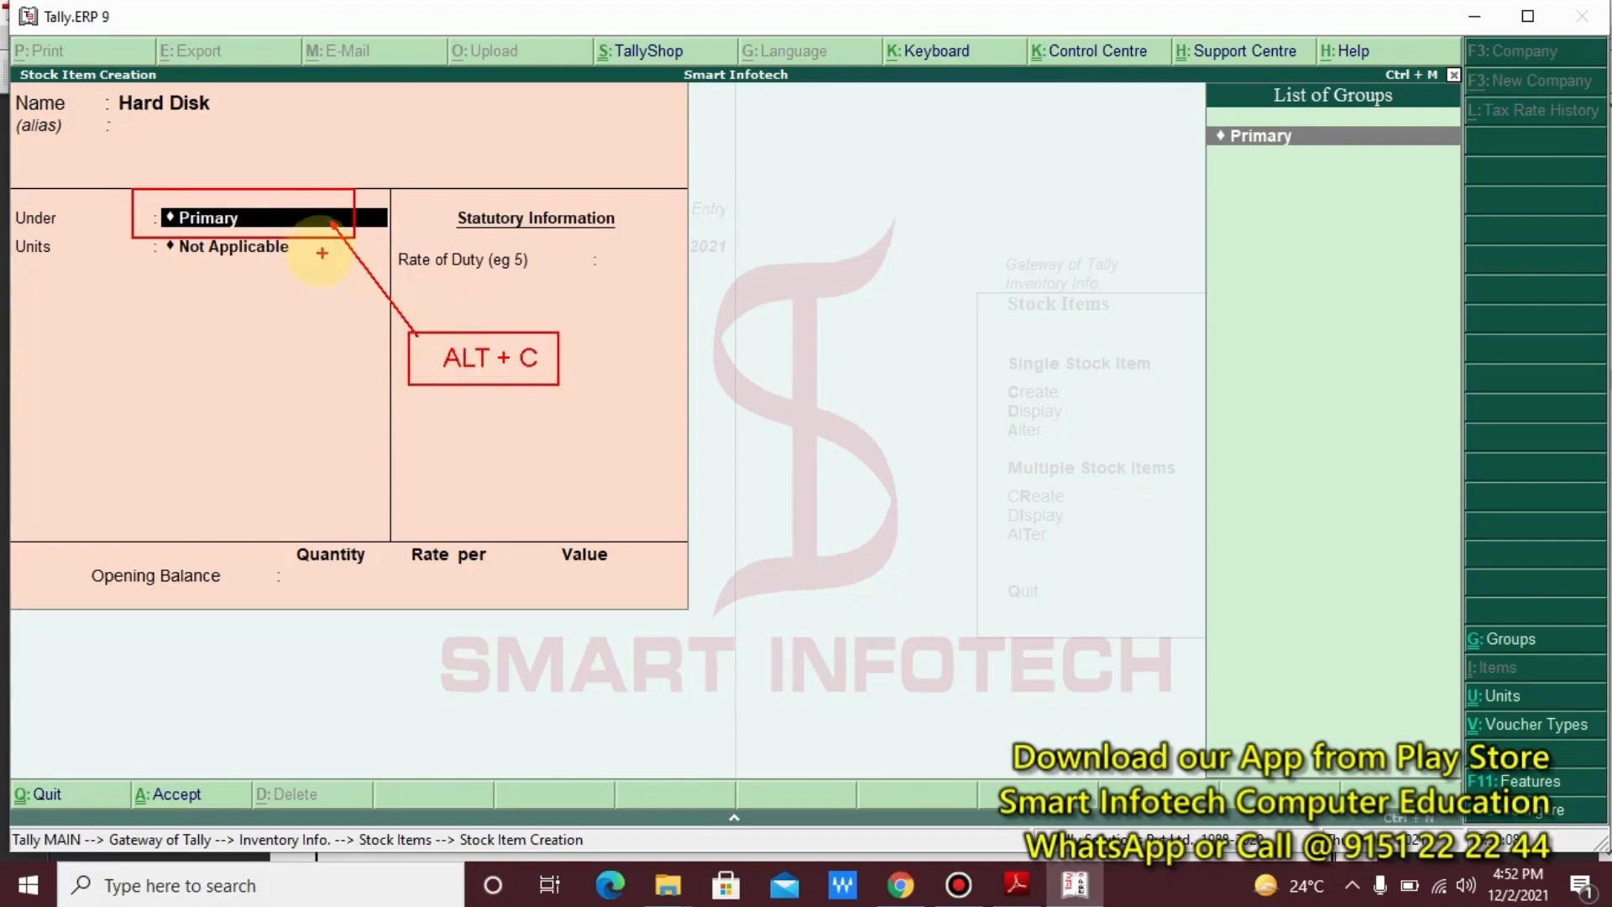
{"action": "left_click_drag", "start_coordinate": [296, 198], "coordinate": [373, 151]}
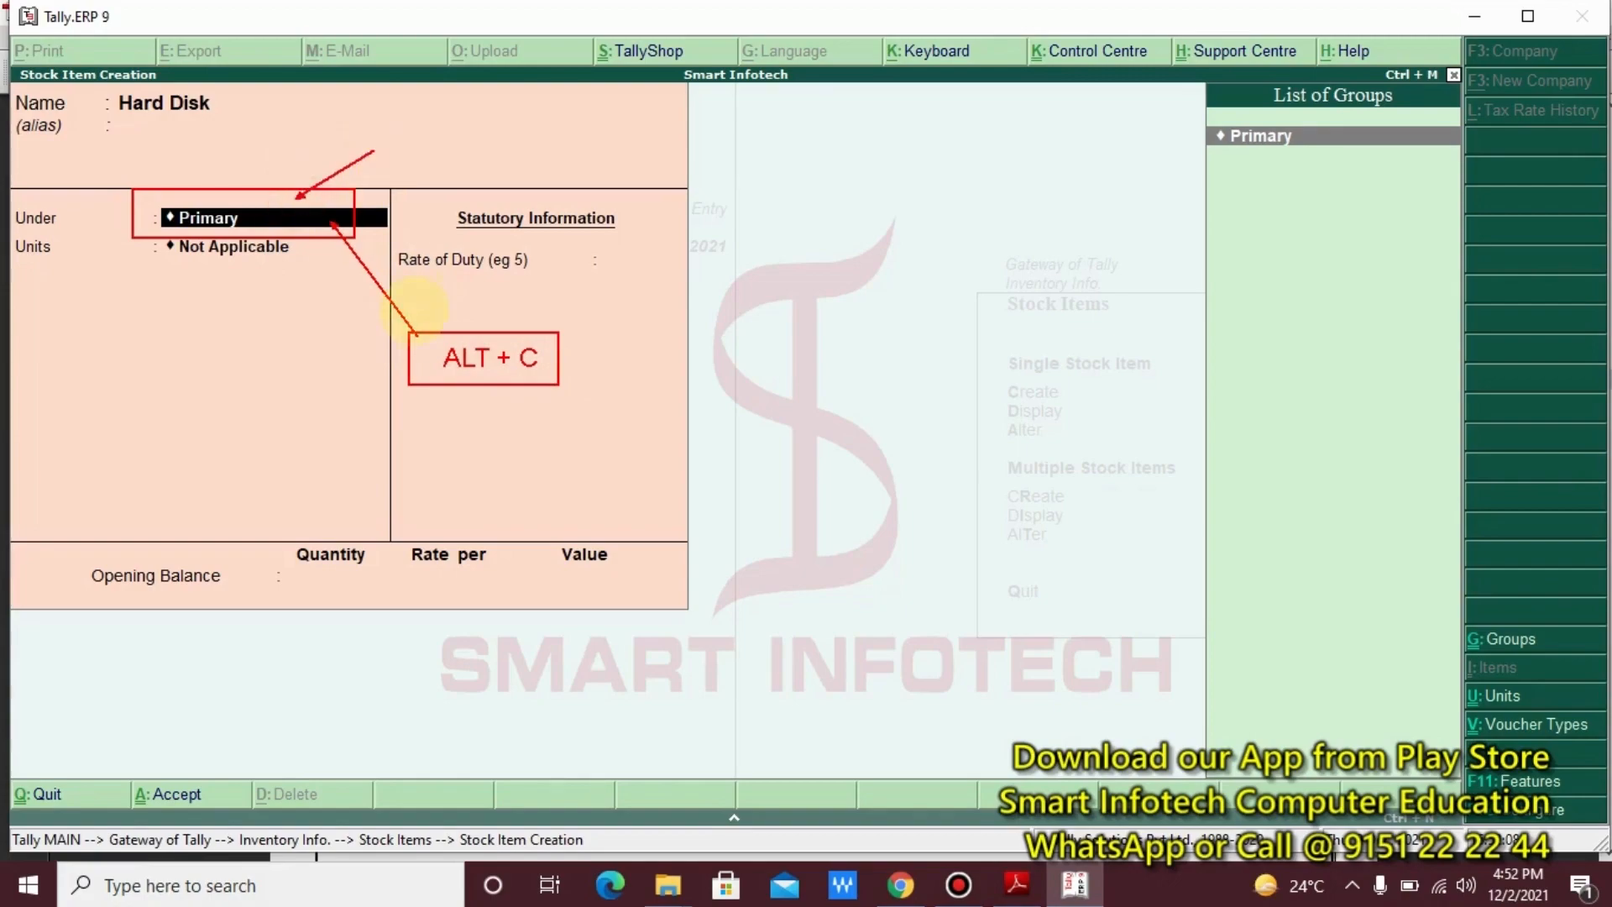
{"action": "key", "text": "Escape"}
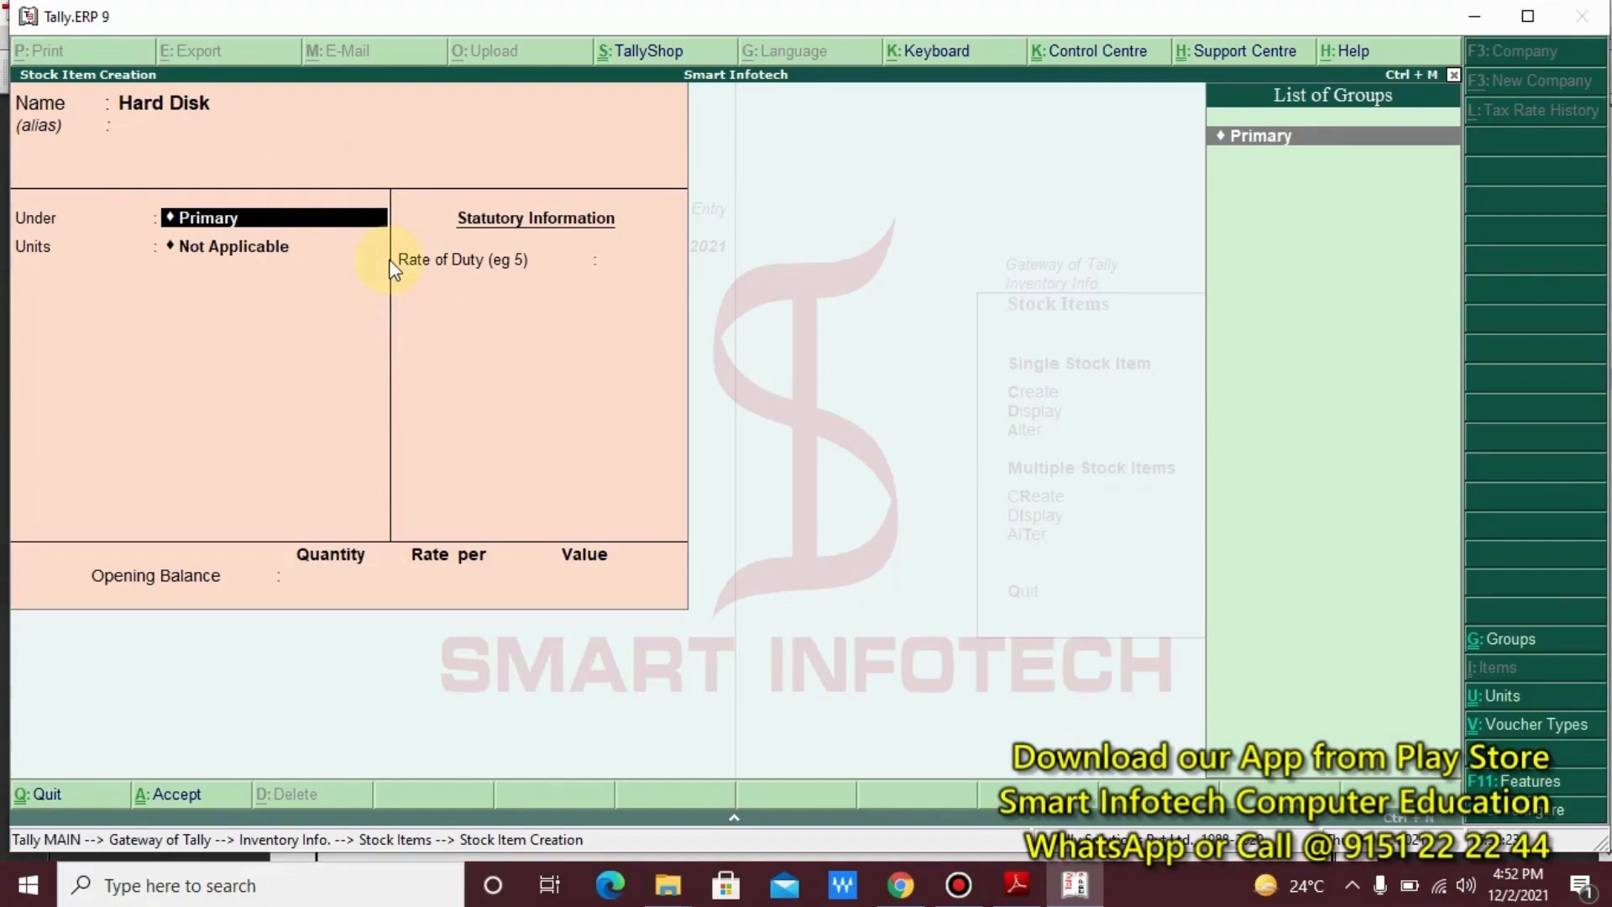
{"action": "key", "text": "alt+c"}
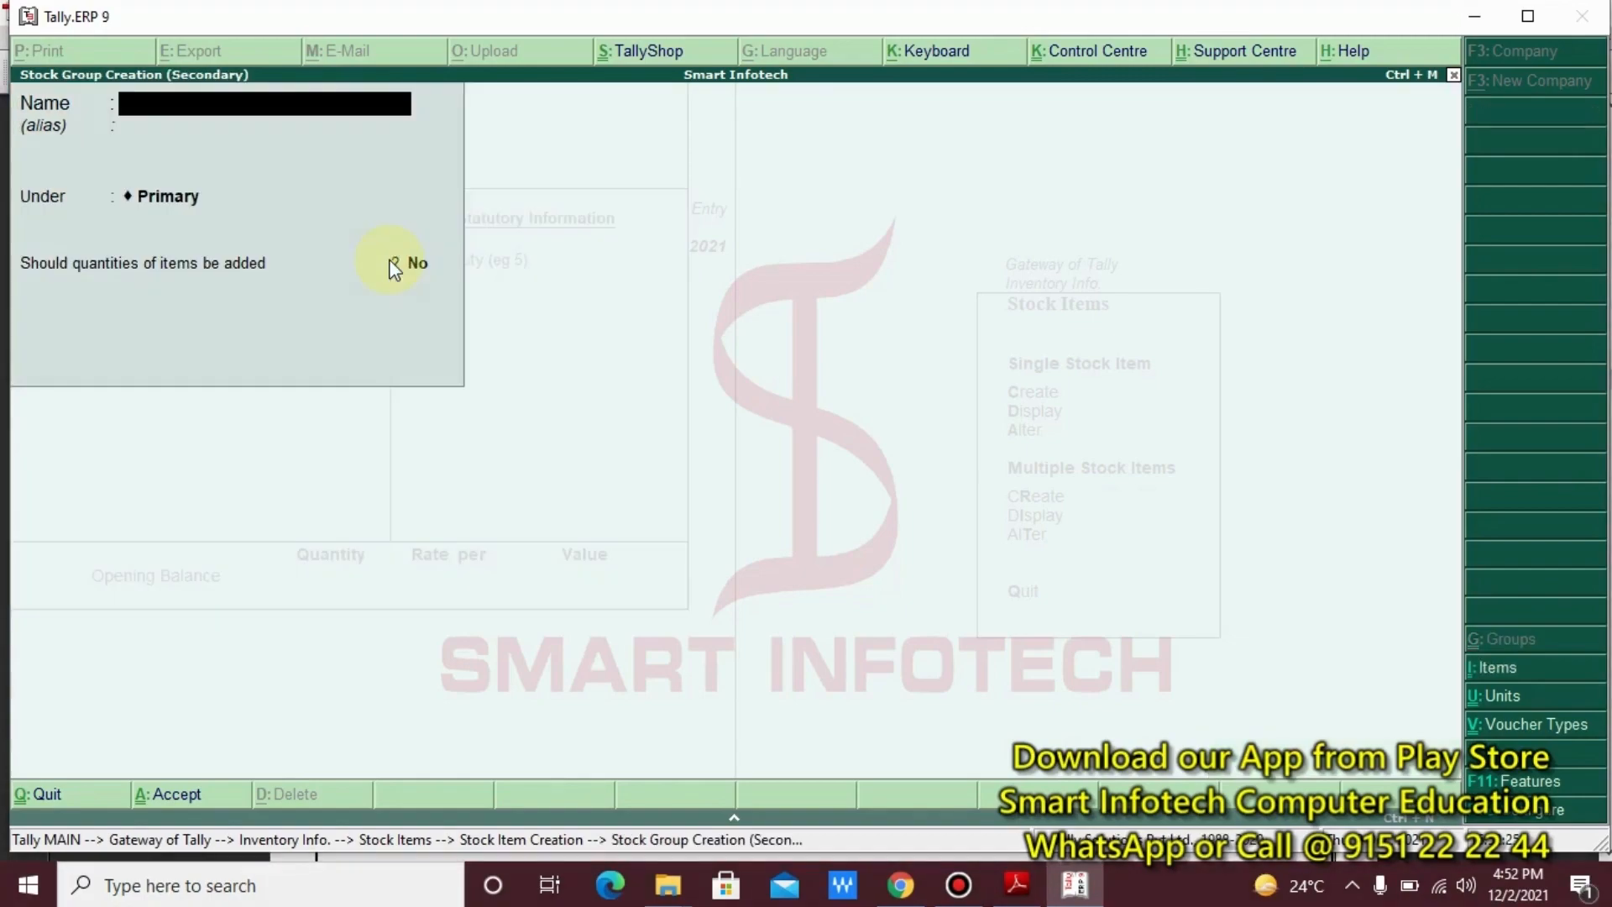
{"action": "key", "text": "ctrl+2"}
{"action": "left_click_drag", "start_coordinate": [11, 61], "coordinate": [250, 90]}
{"action": "right_click", "coordinate": [389, 261]}
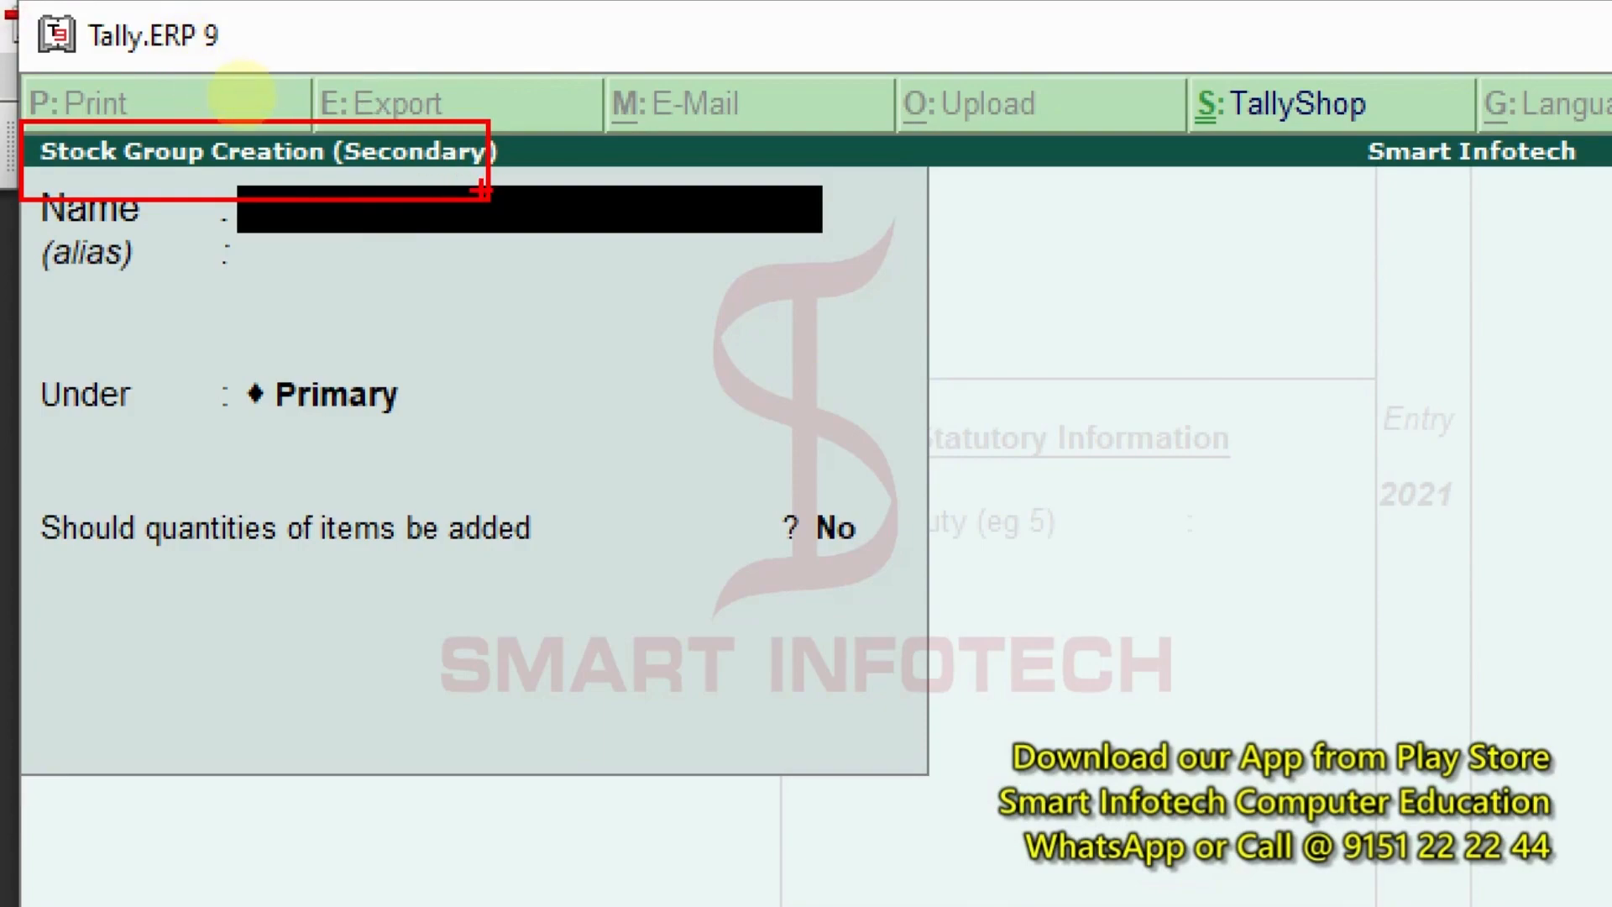
{"action": "left_click_drag", "start_coordinate": [463, 179], "coordinate": [653, 292]}
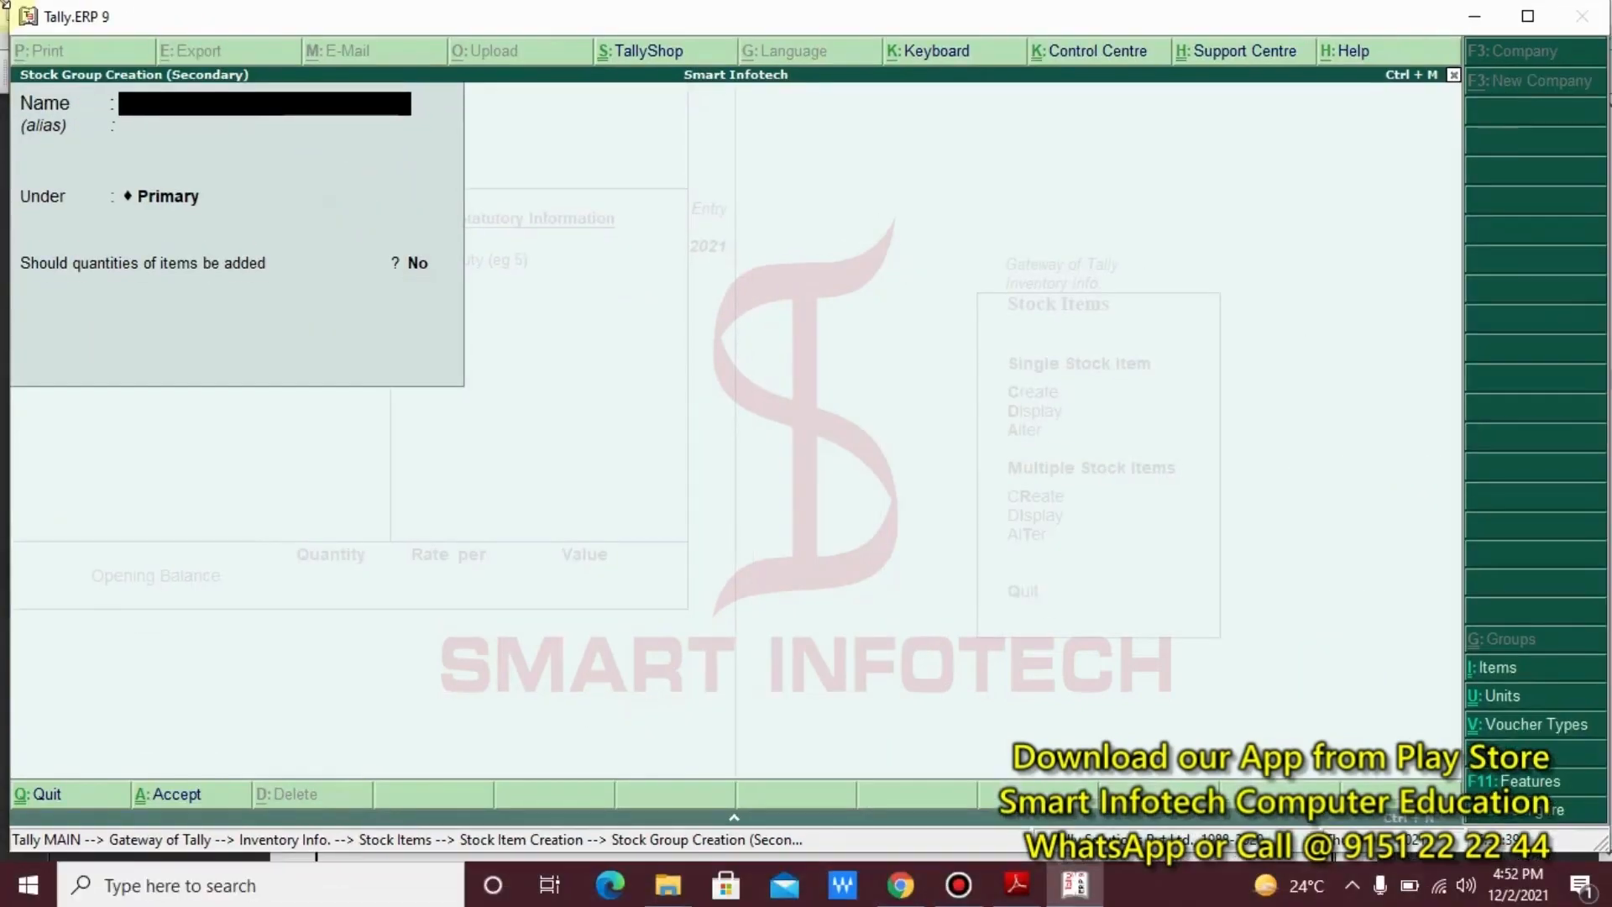
{"action": "key", "text": "Escape"}
{"action": "key", "text": "y"}
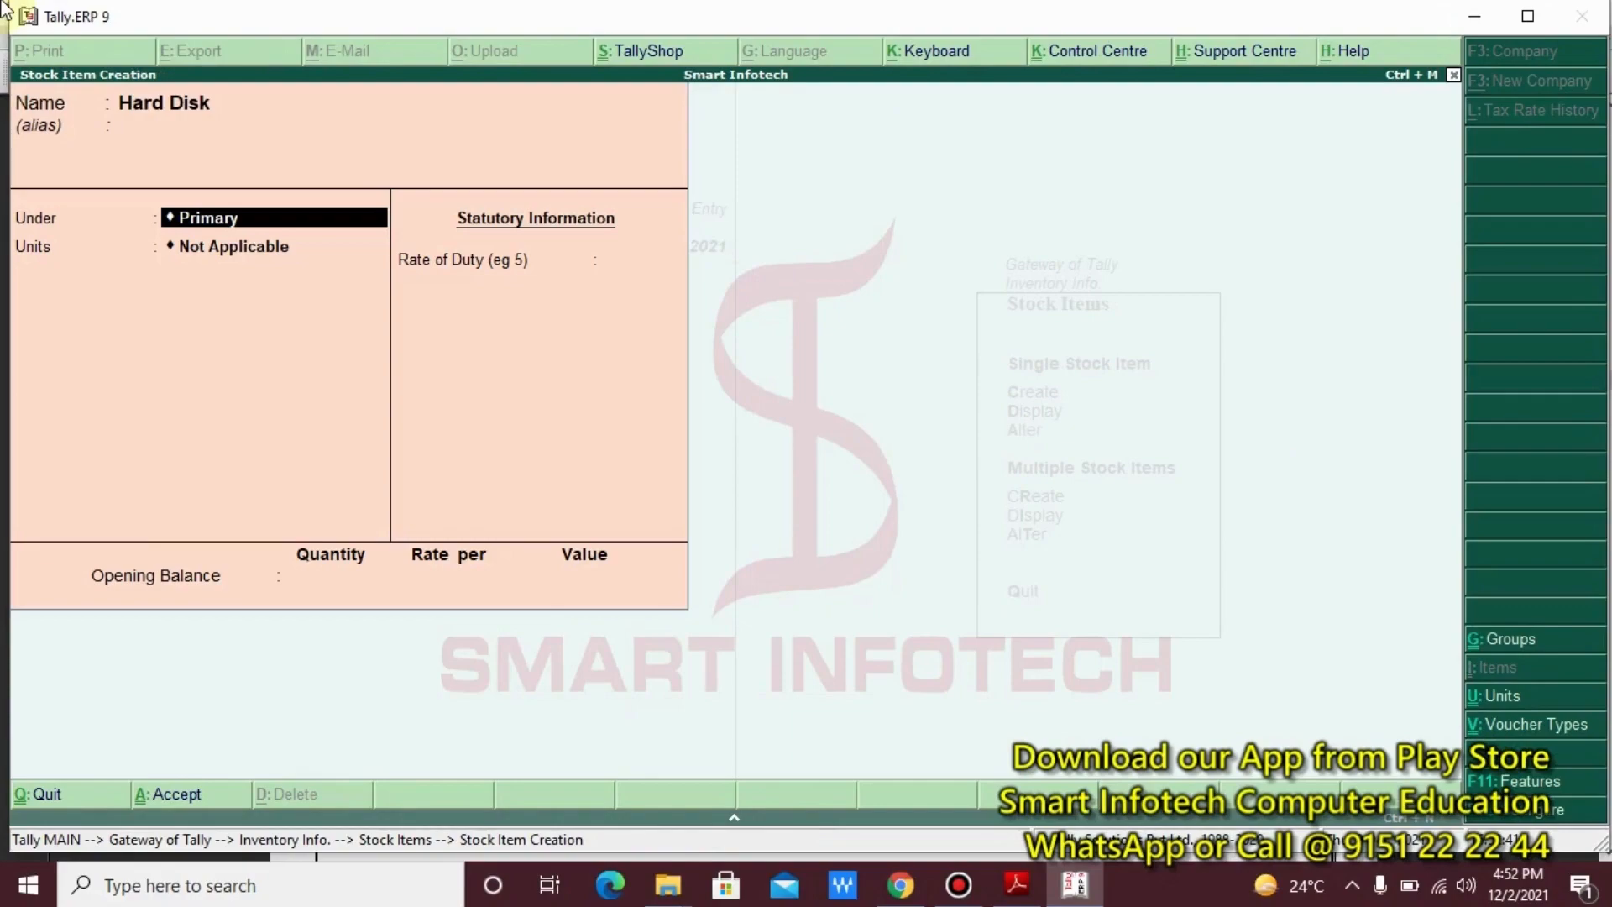
{"action": "key", "text": "BackSpace"}
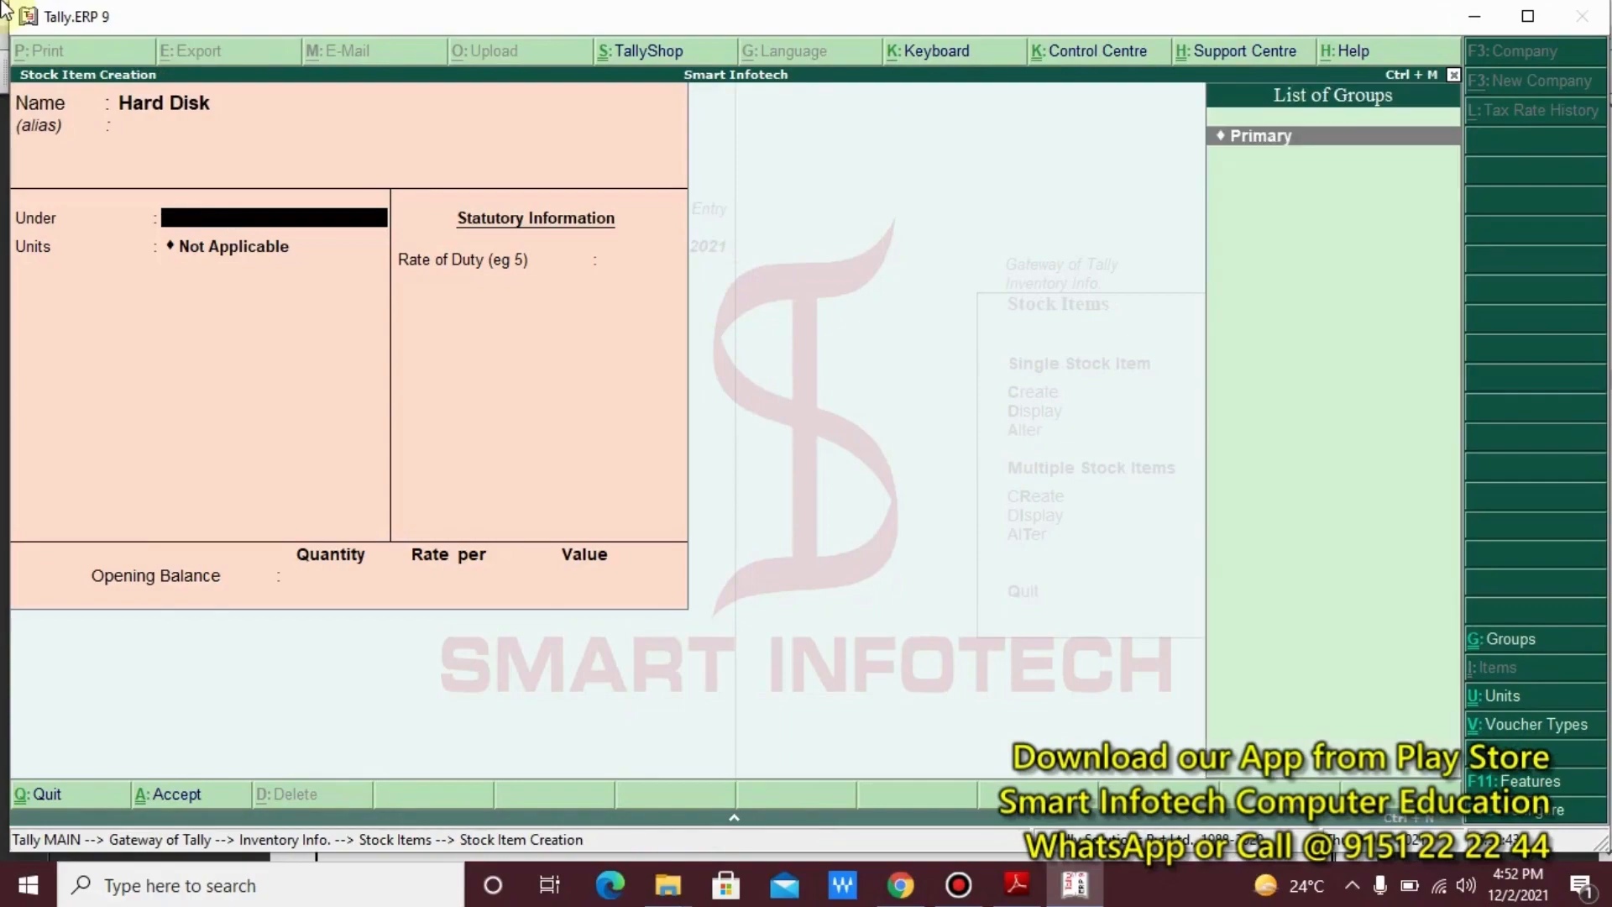
{"action": "key", "text": "Escape"}
{"action": "key", "text": "y"}
{"action": "key", "text": "Escape"}
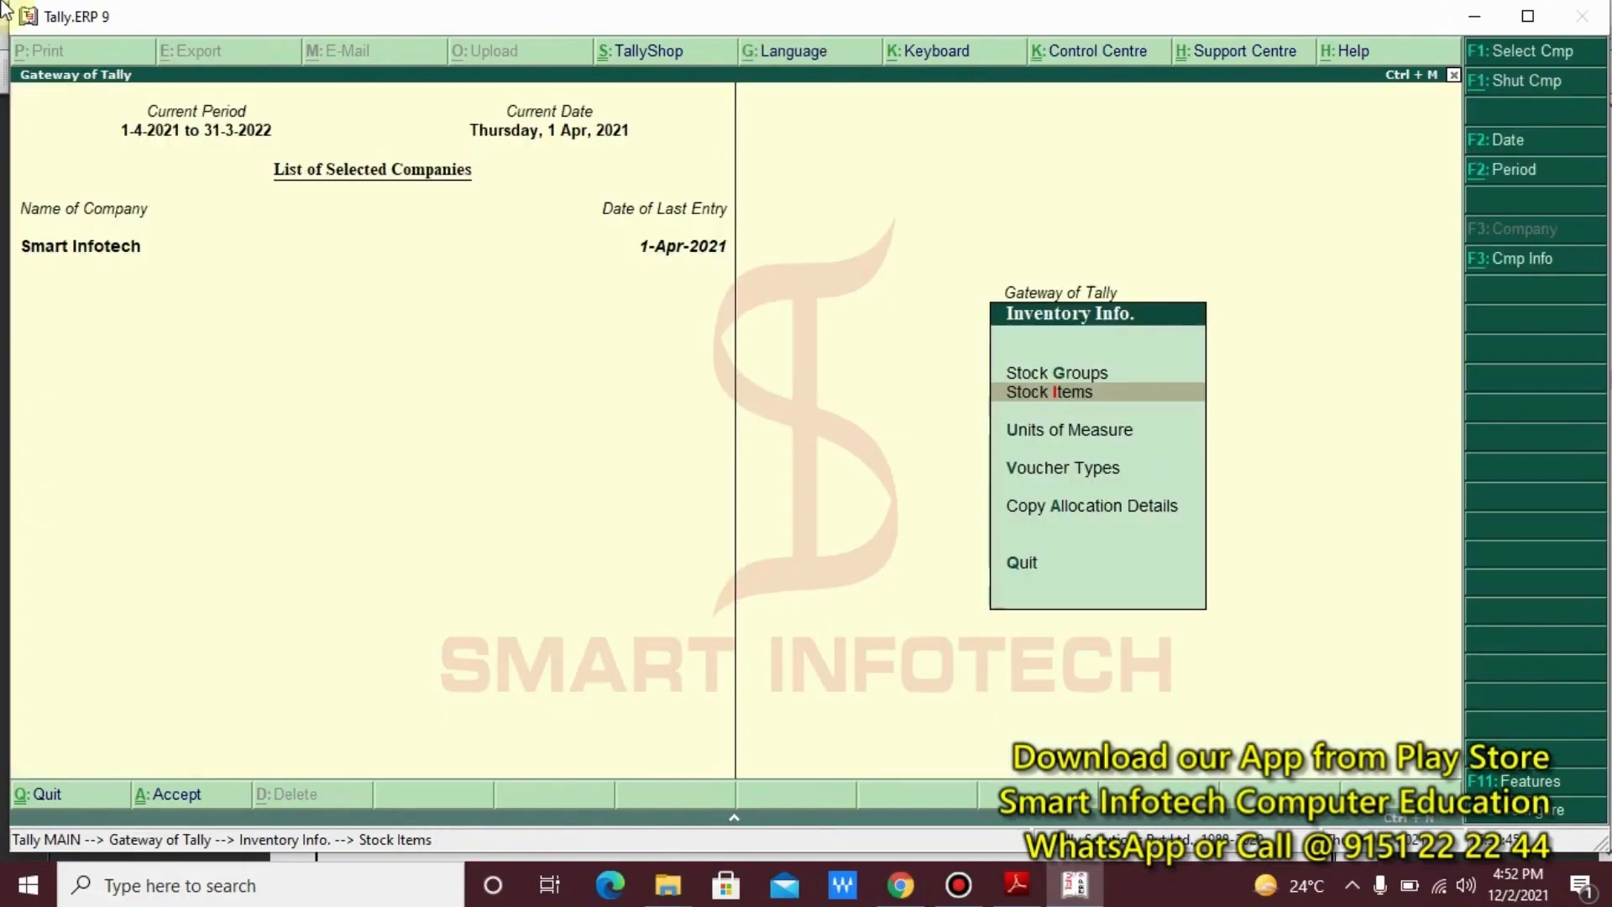
- Start a new single stock item named Hard Disk with no alias, and move on to its parent group
{"action": "key", "text": "Return"}
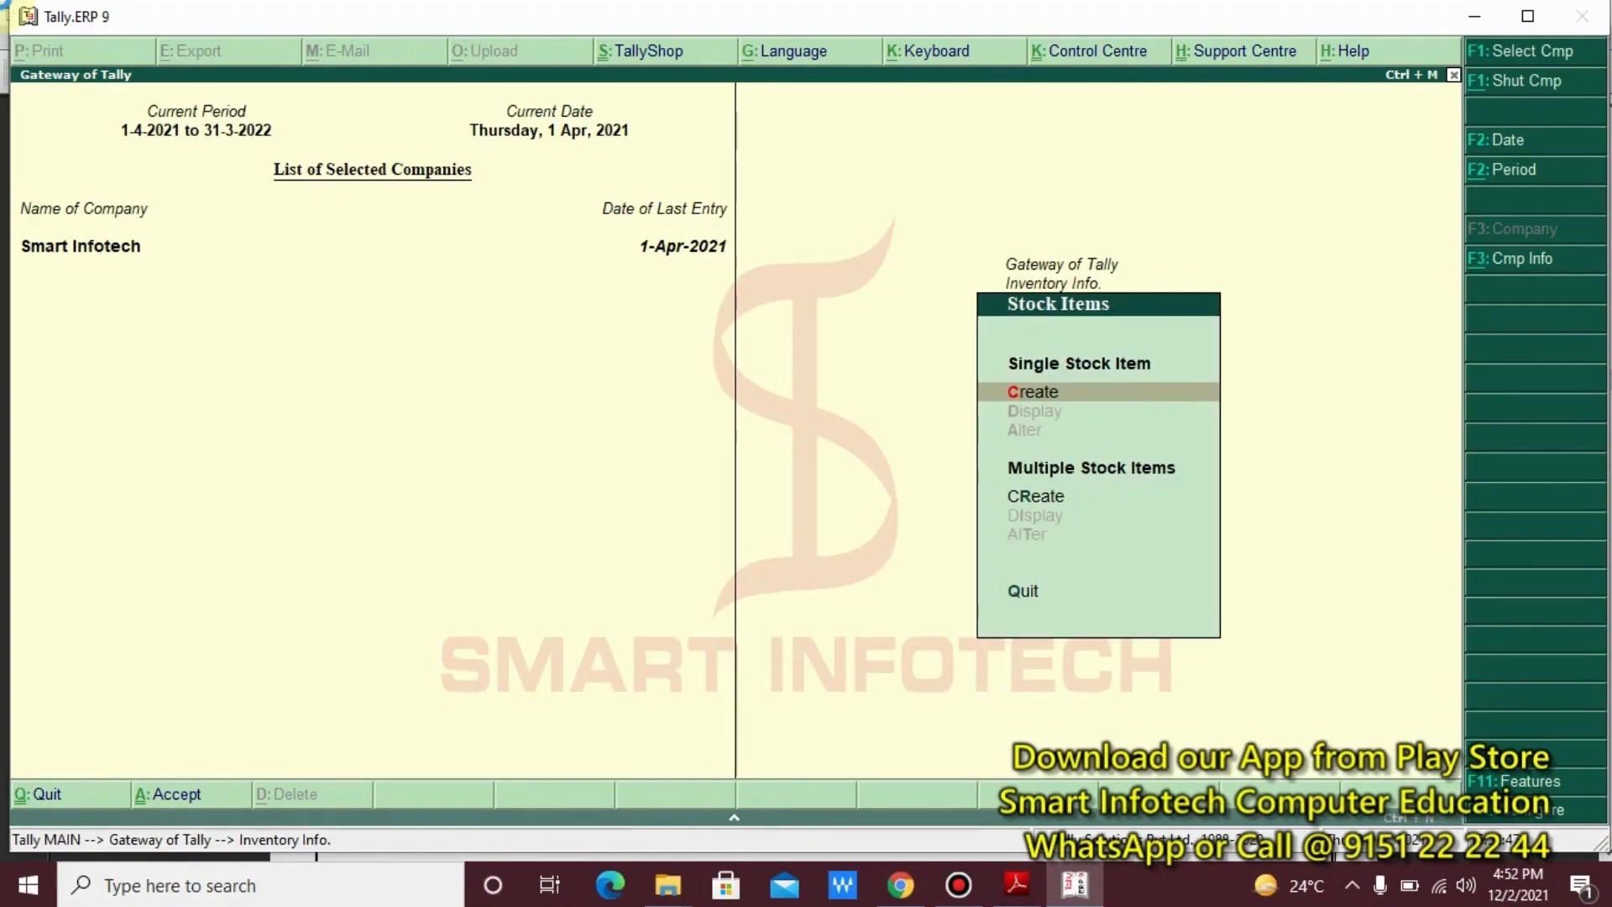
{"action": "key", "text": "Return"}
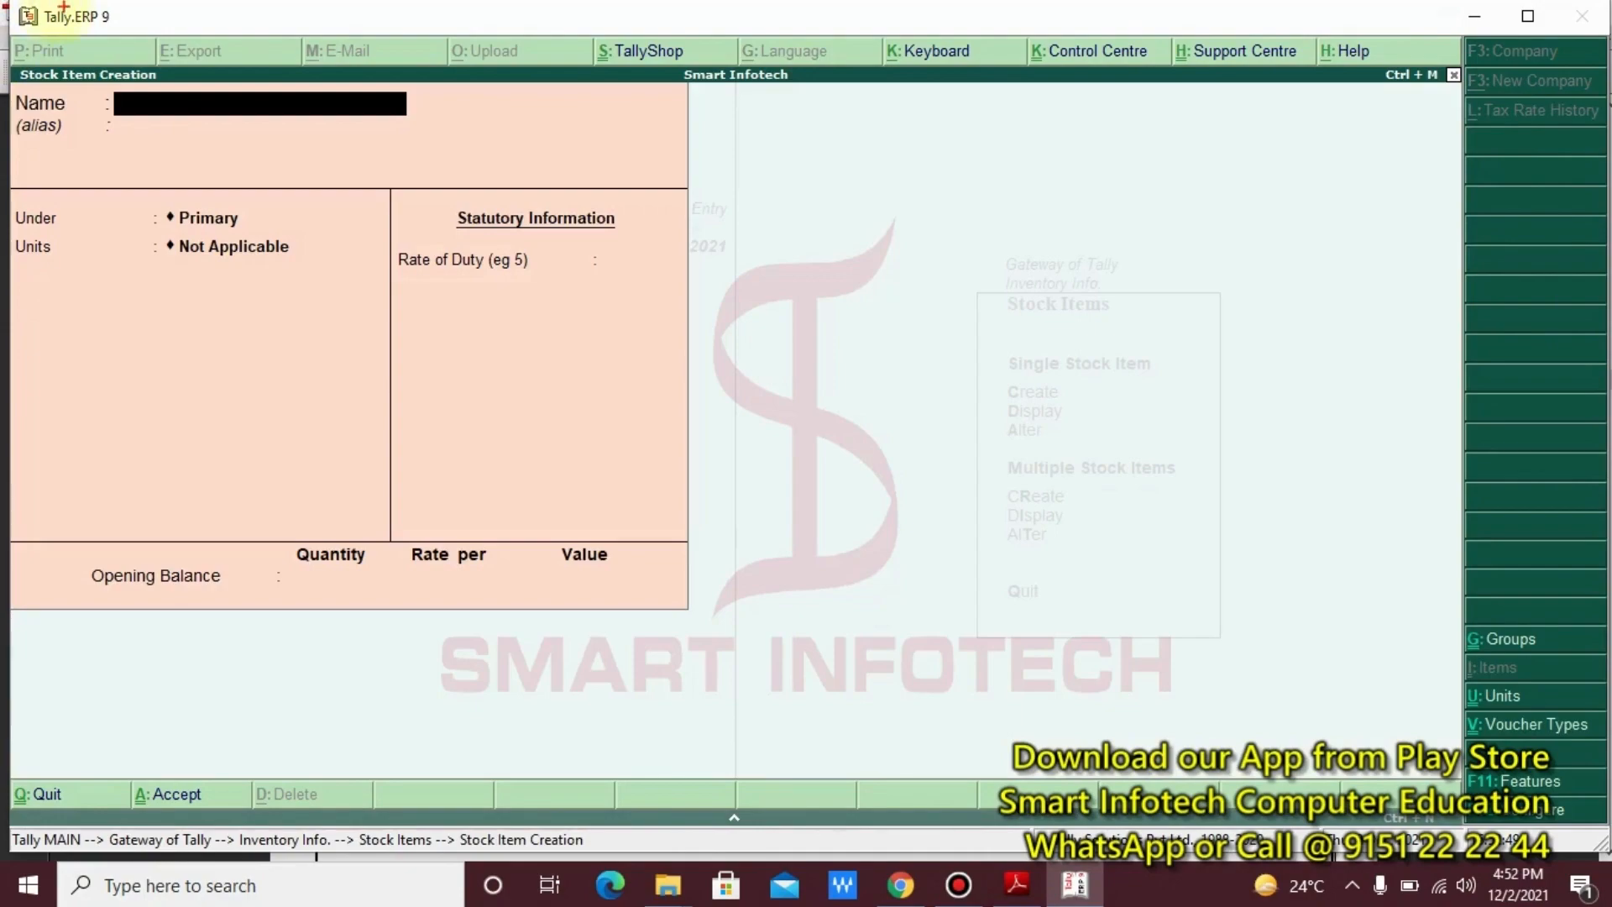
{"action": "left_click_drag", "start_coordinate": [3, 56], "coordinate": [190, 107]}
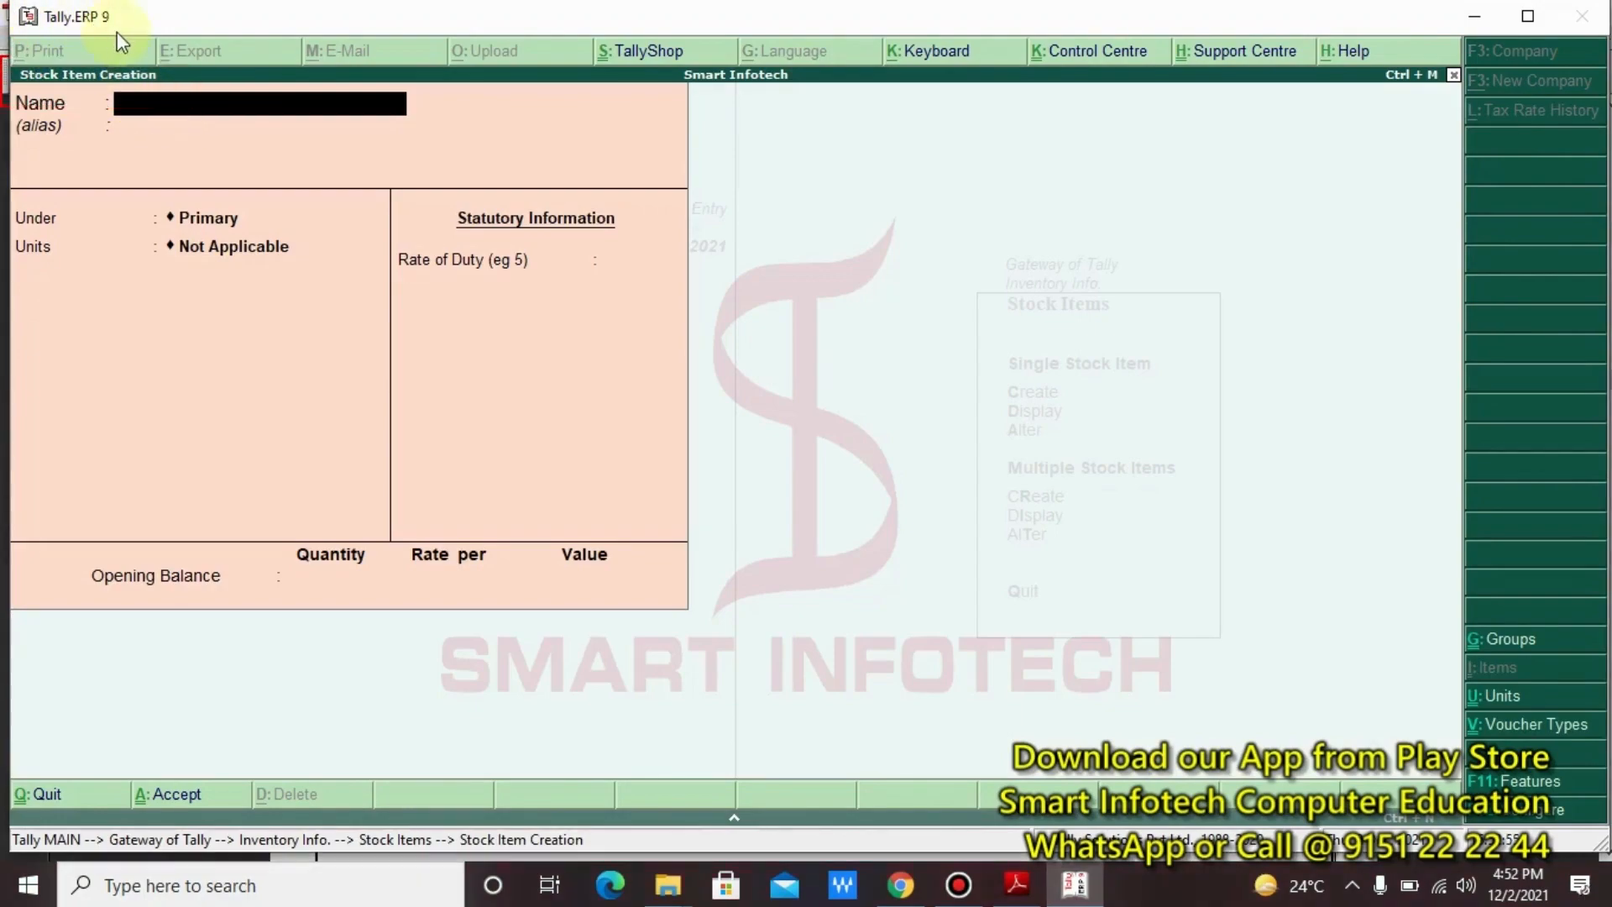
{"action": "type", "text": "Hard Disk"}
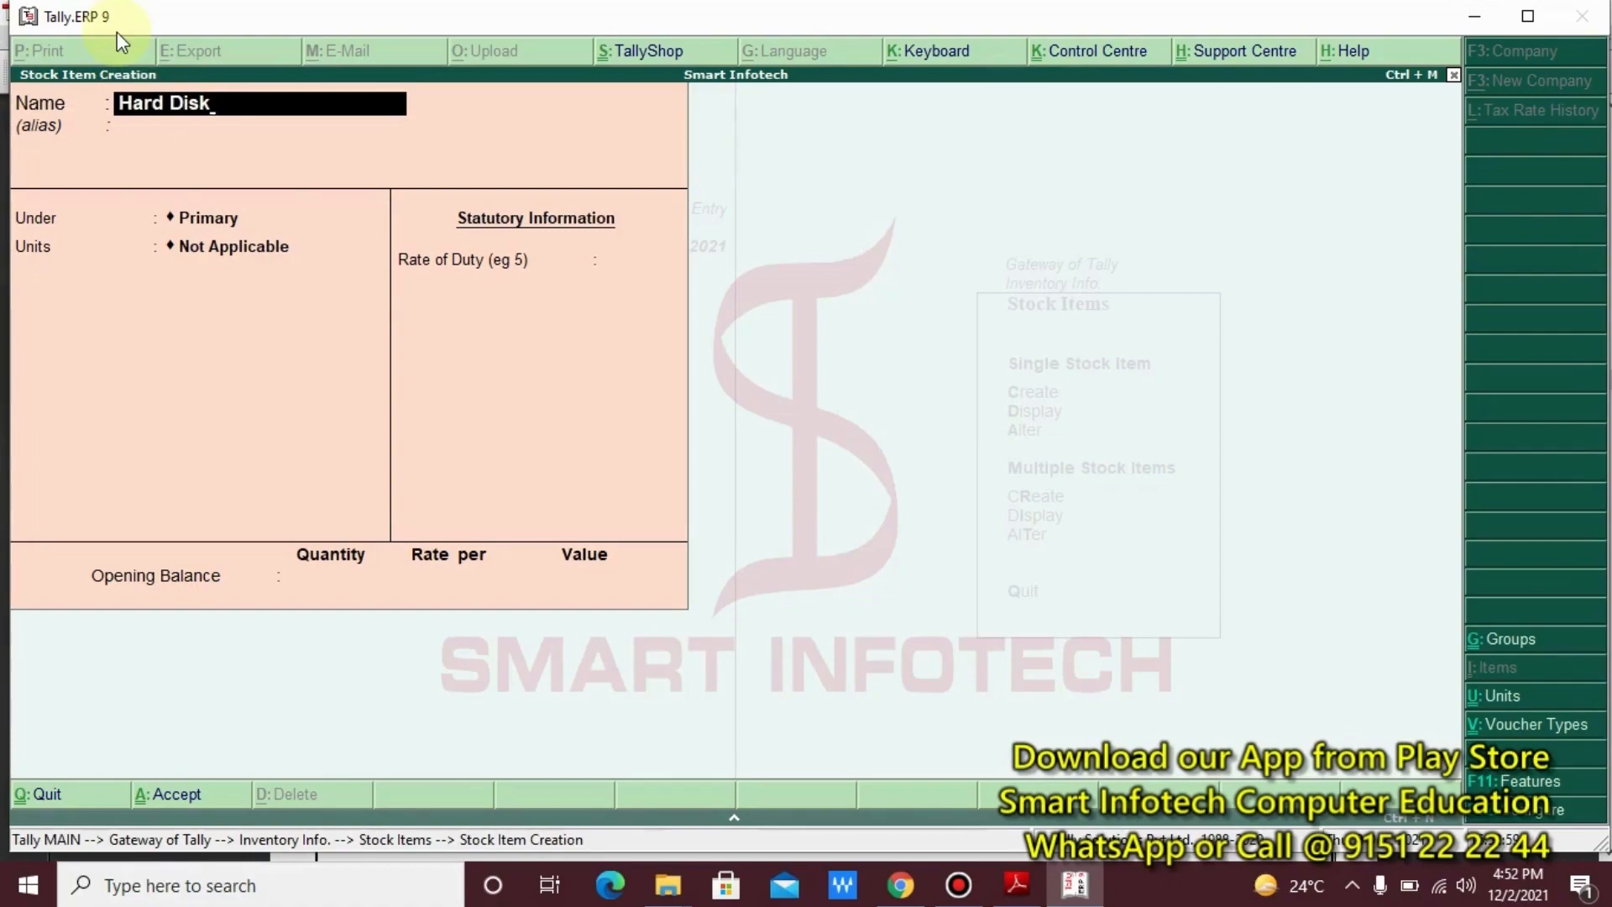
{"action": "key", "text": "Return"}
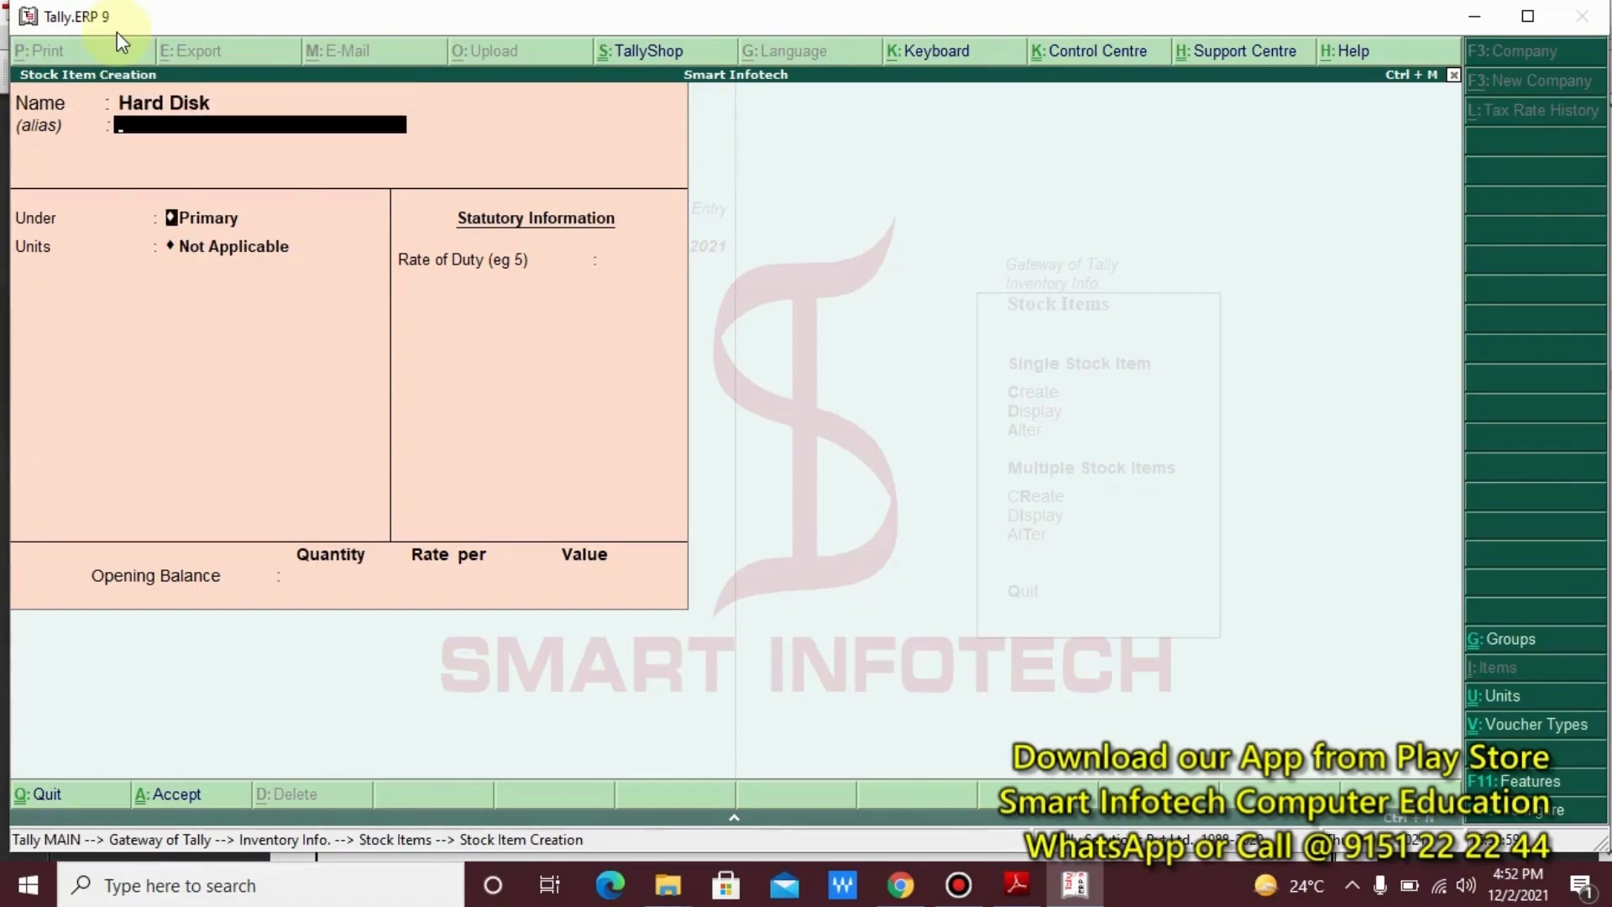
{"action": "key", "text": "Return"}
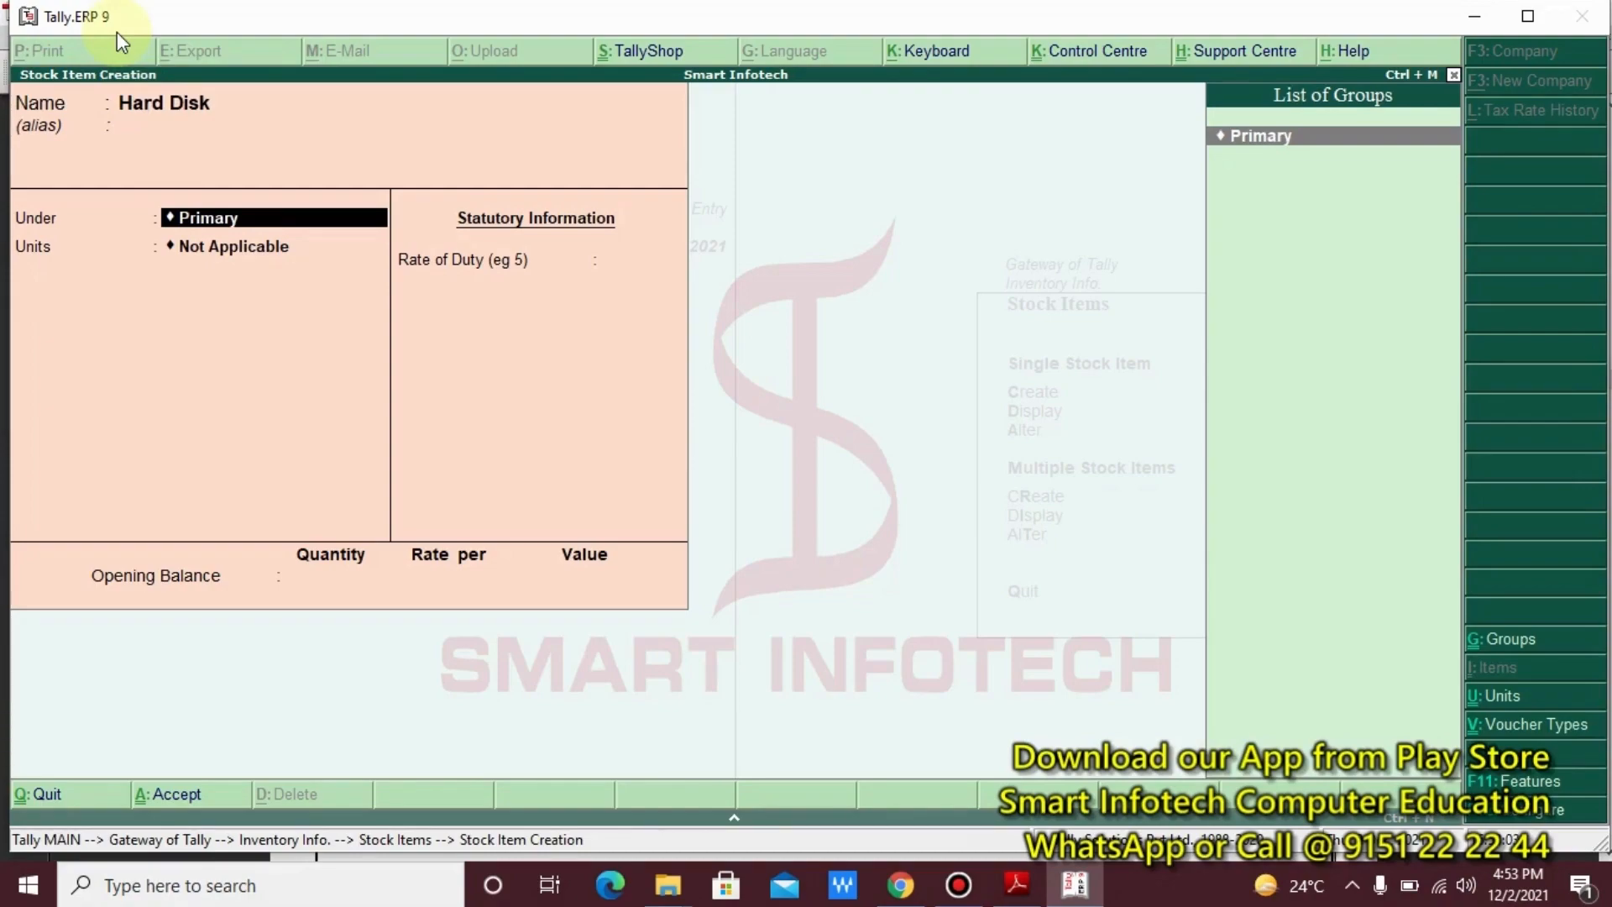
- Start a new stock group named Computer Hardware from within the stock item's parent group choice, leaving its alias blank
{"action": "key", "text": "alt+c"}
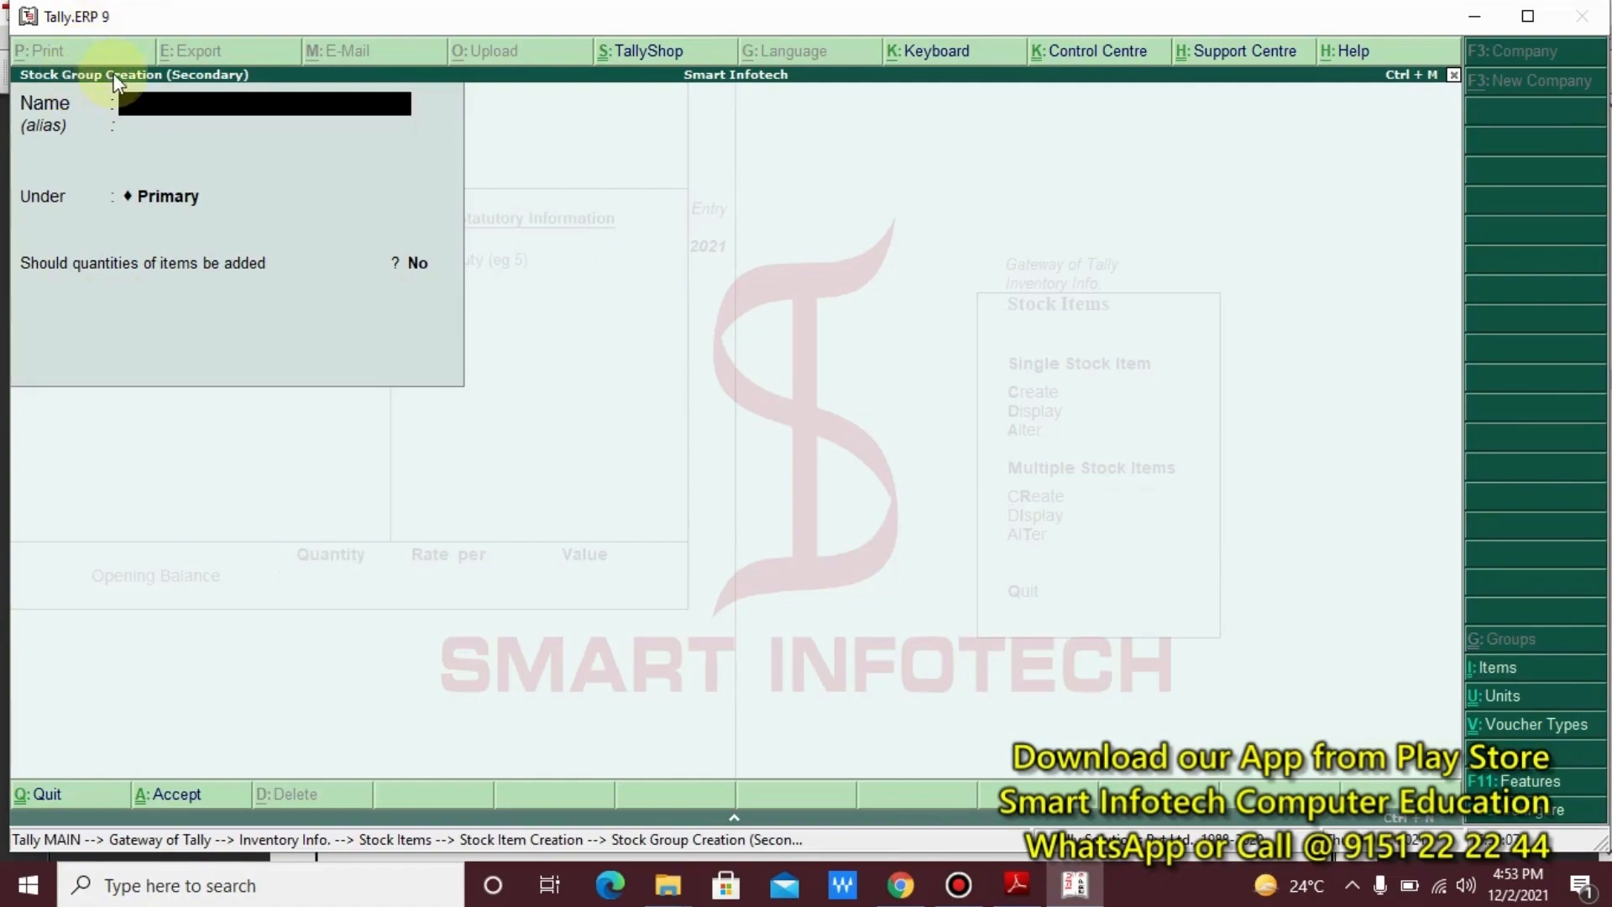
{"action": "type", "text": "Computer"}
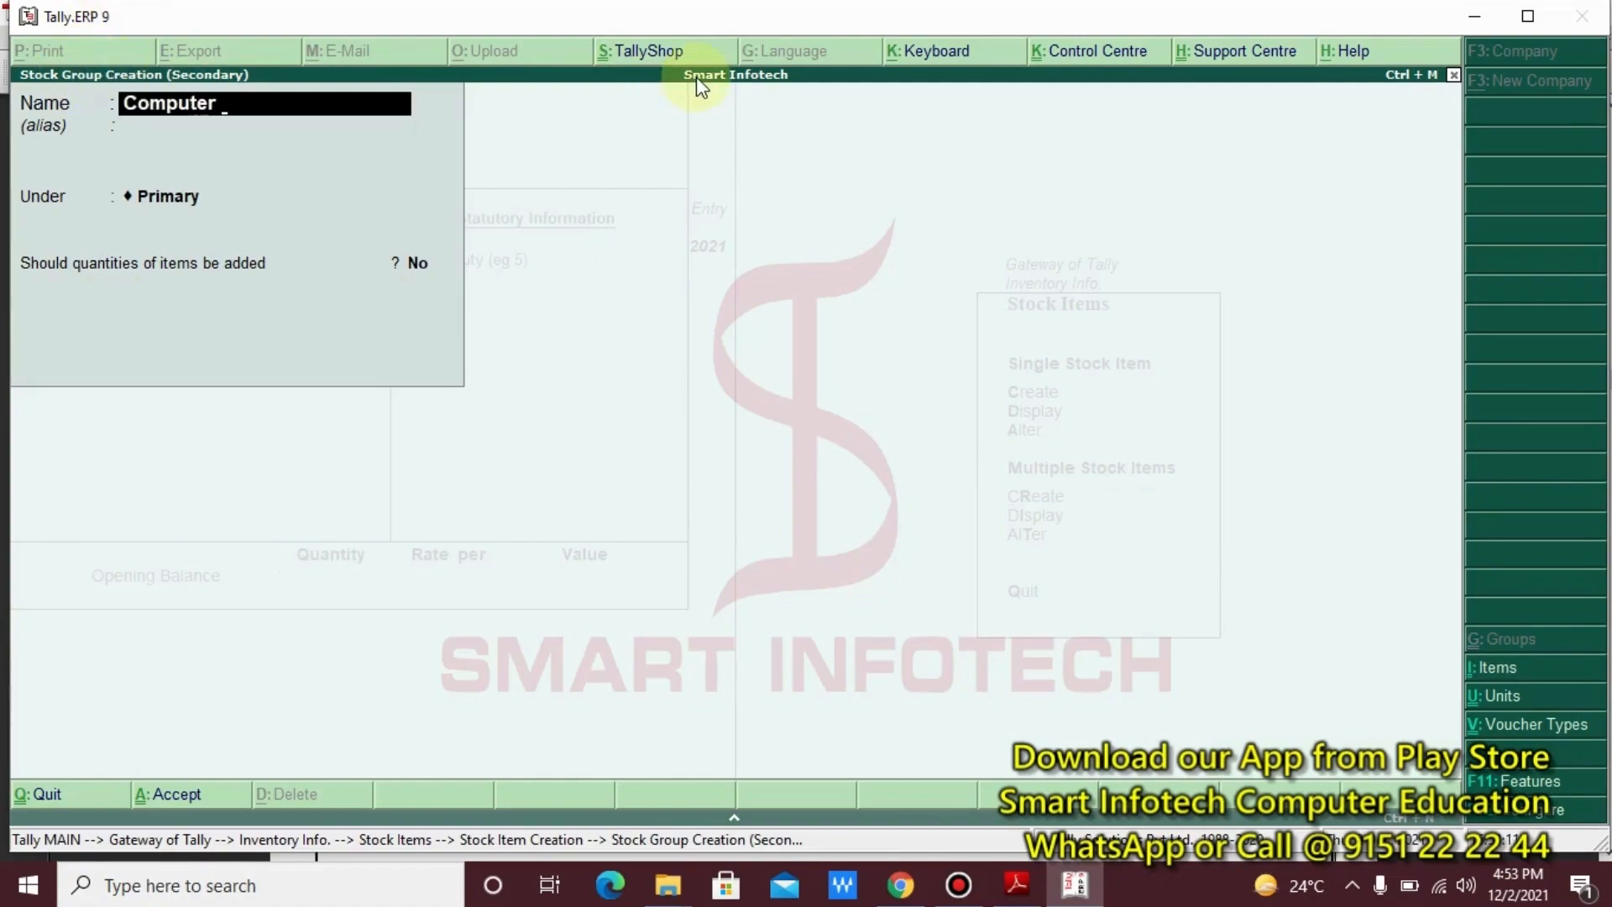
{"action": "type", "text": " Hardware"}
{"action": "key", "text": "Return"}
{"action": "key", "text": "Return"}
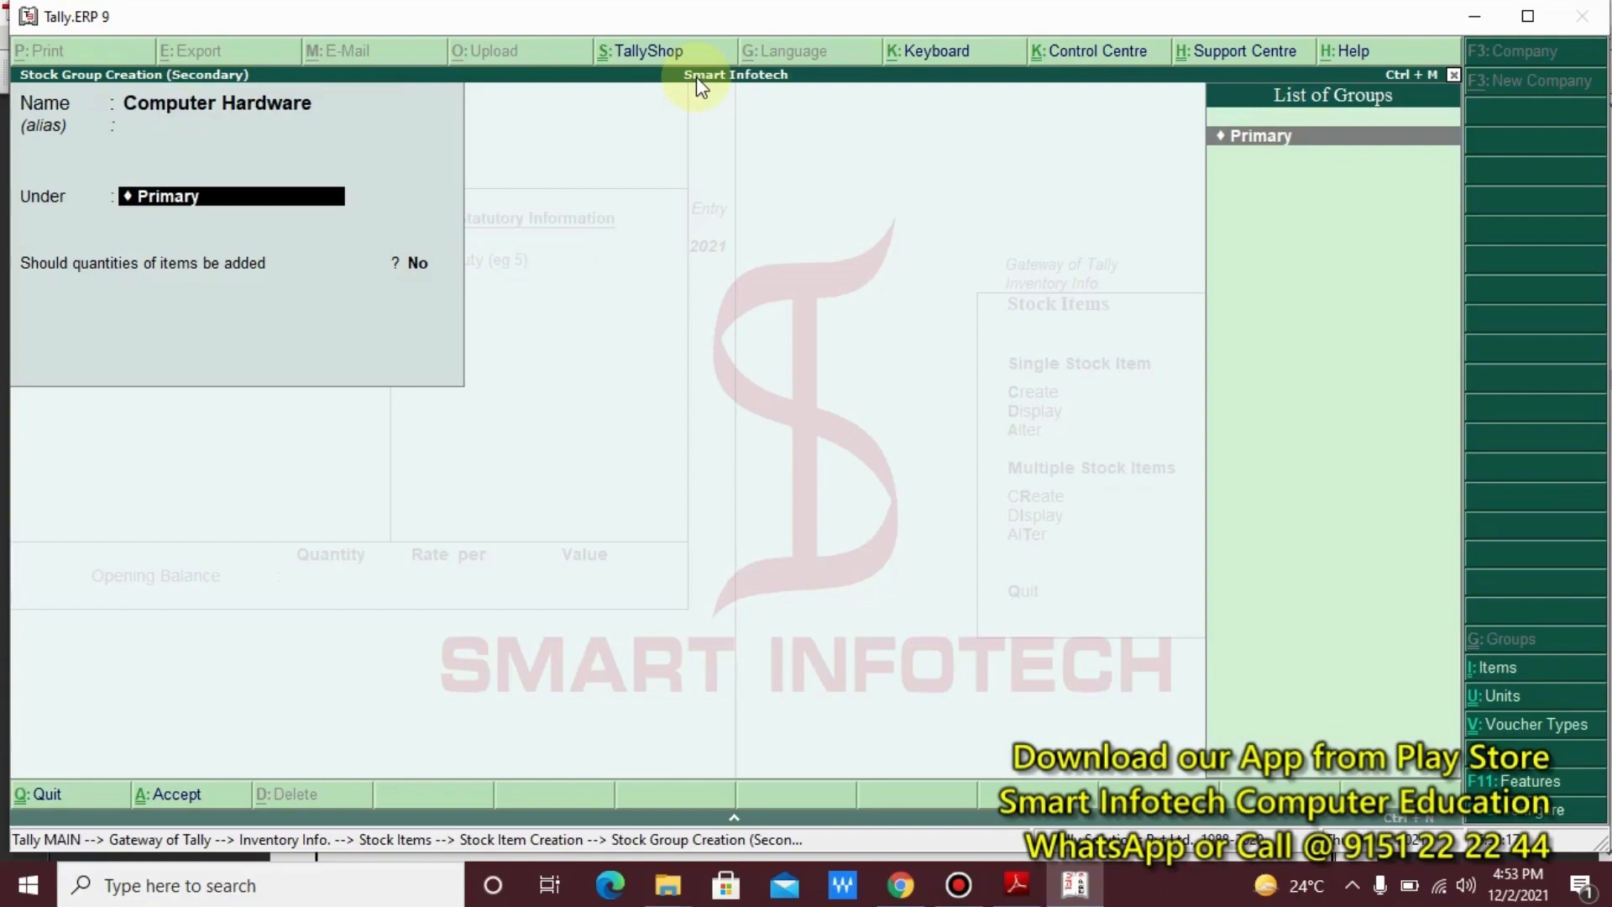
{"action": "key", "text": "BackSpace"}
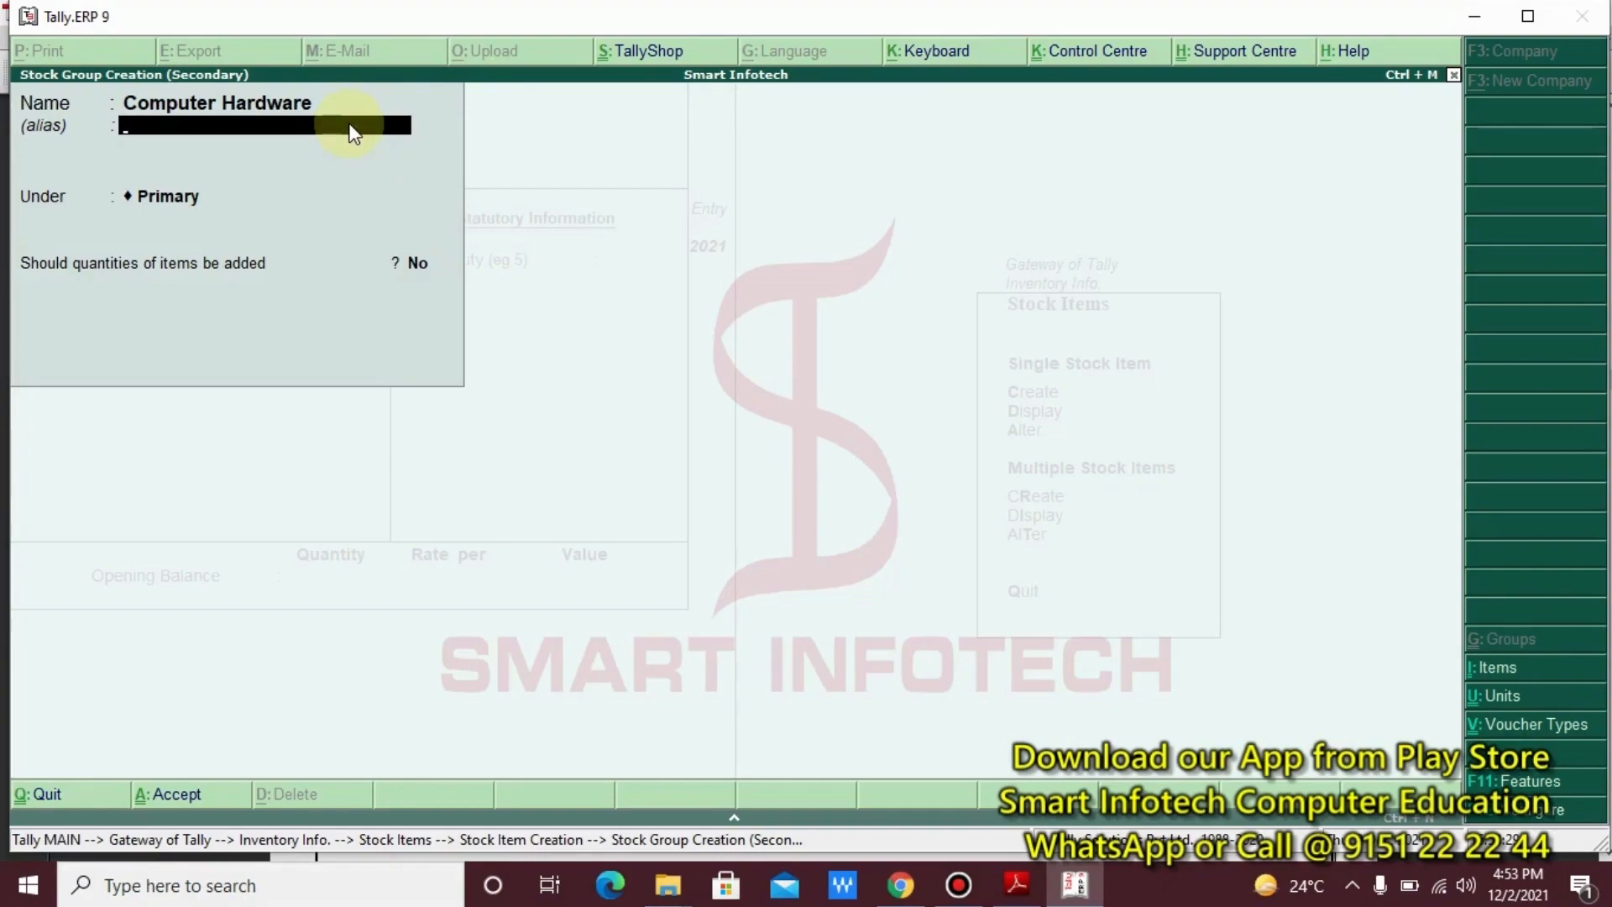
{"action": "key", "text": "Return"}
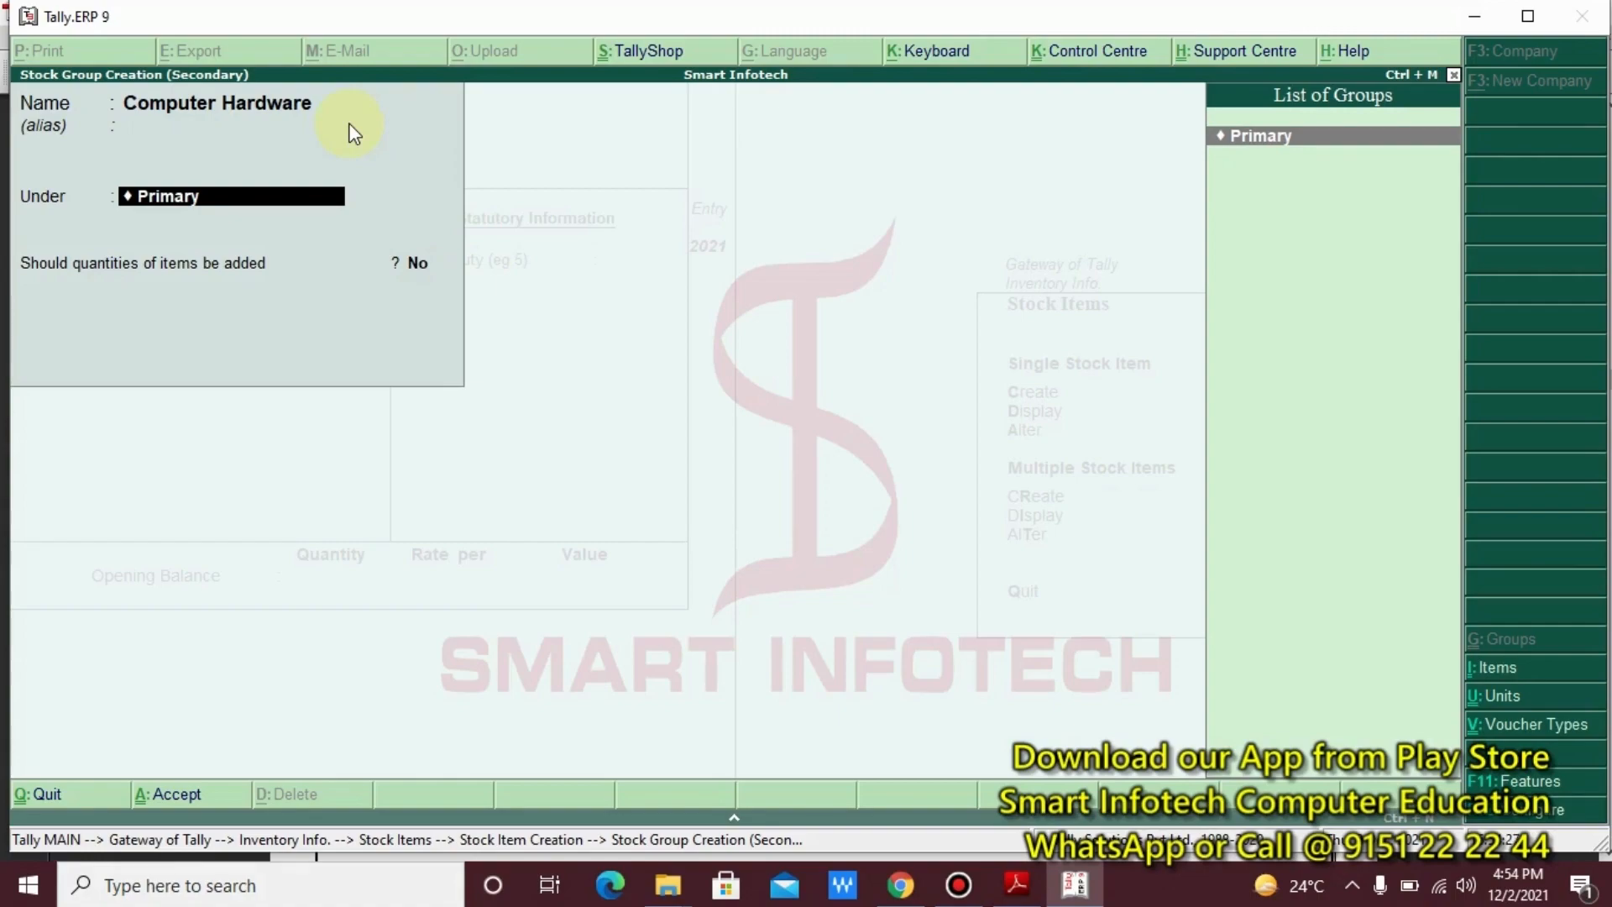
{"action": "key", "text": "ctrl+2"}
{"action": "key", "text": "t"}
{"action": "left_click", "coordinate": [551, 249]}
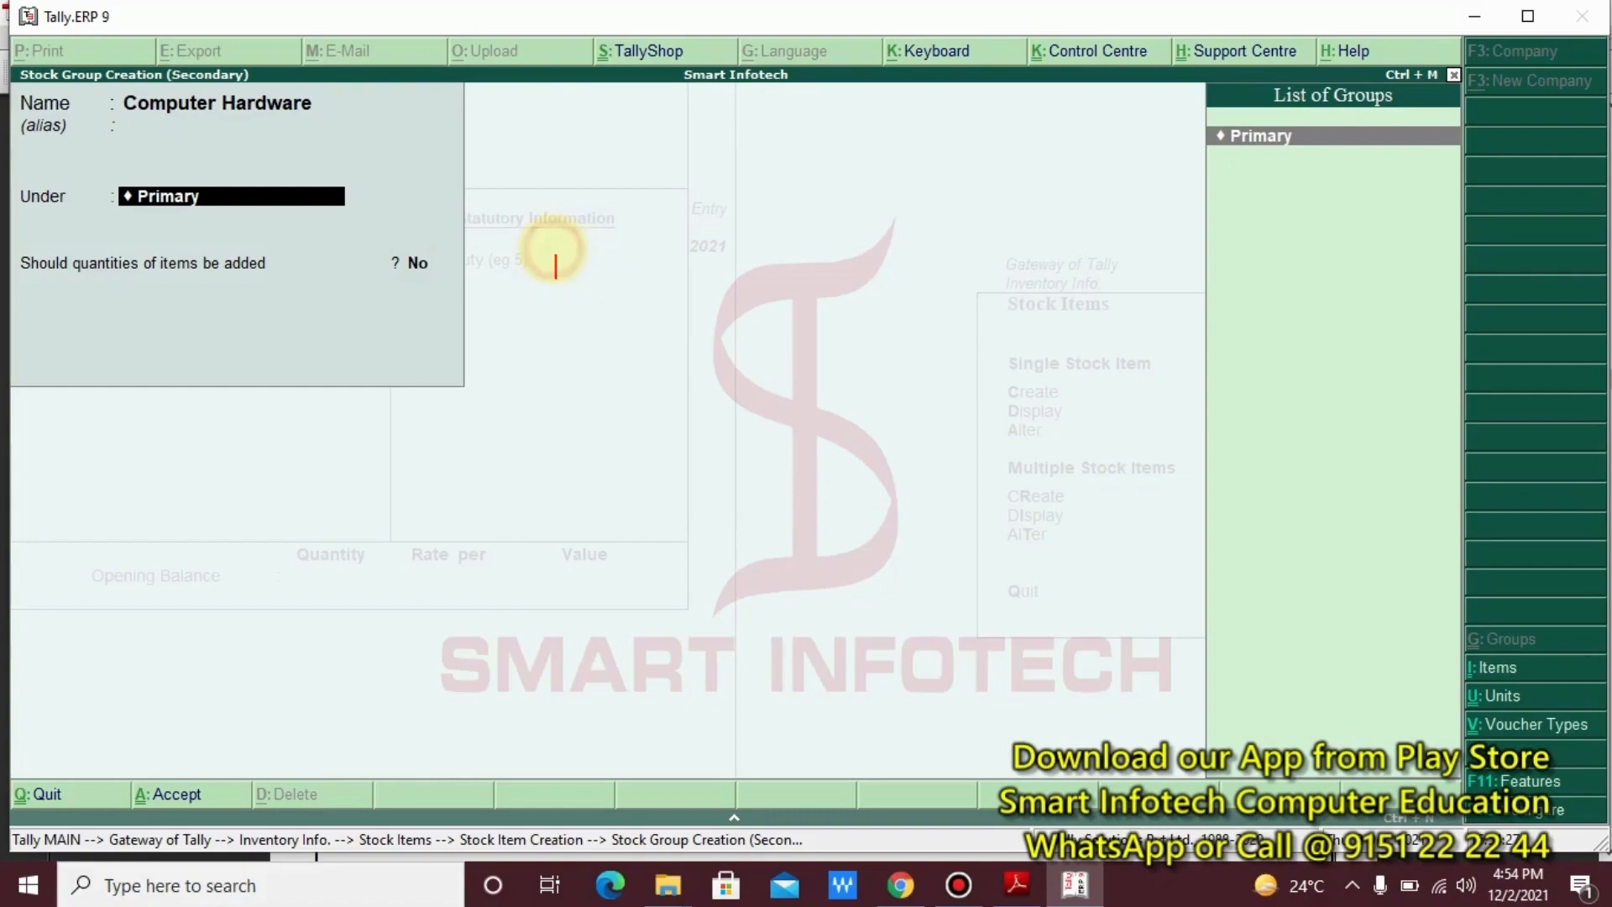
{"action": "type", "text": "Dis"}
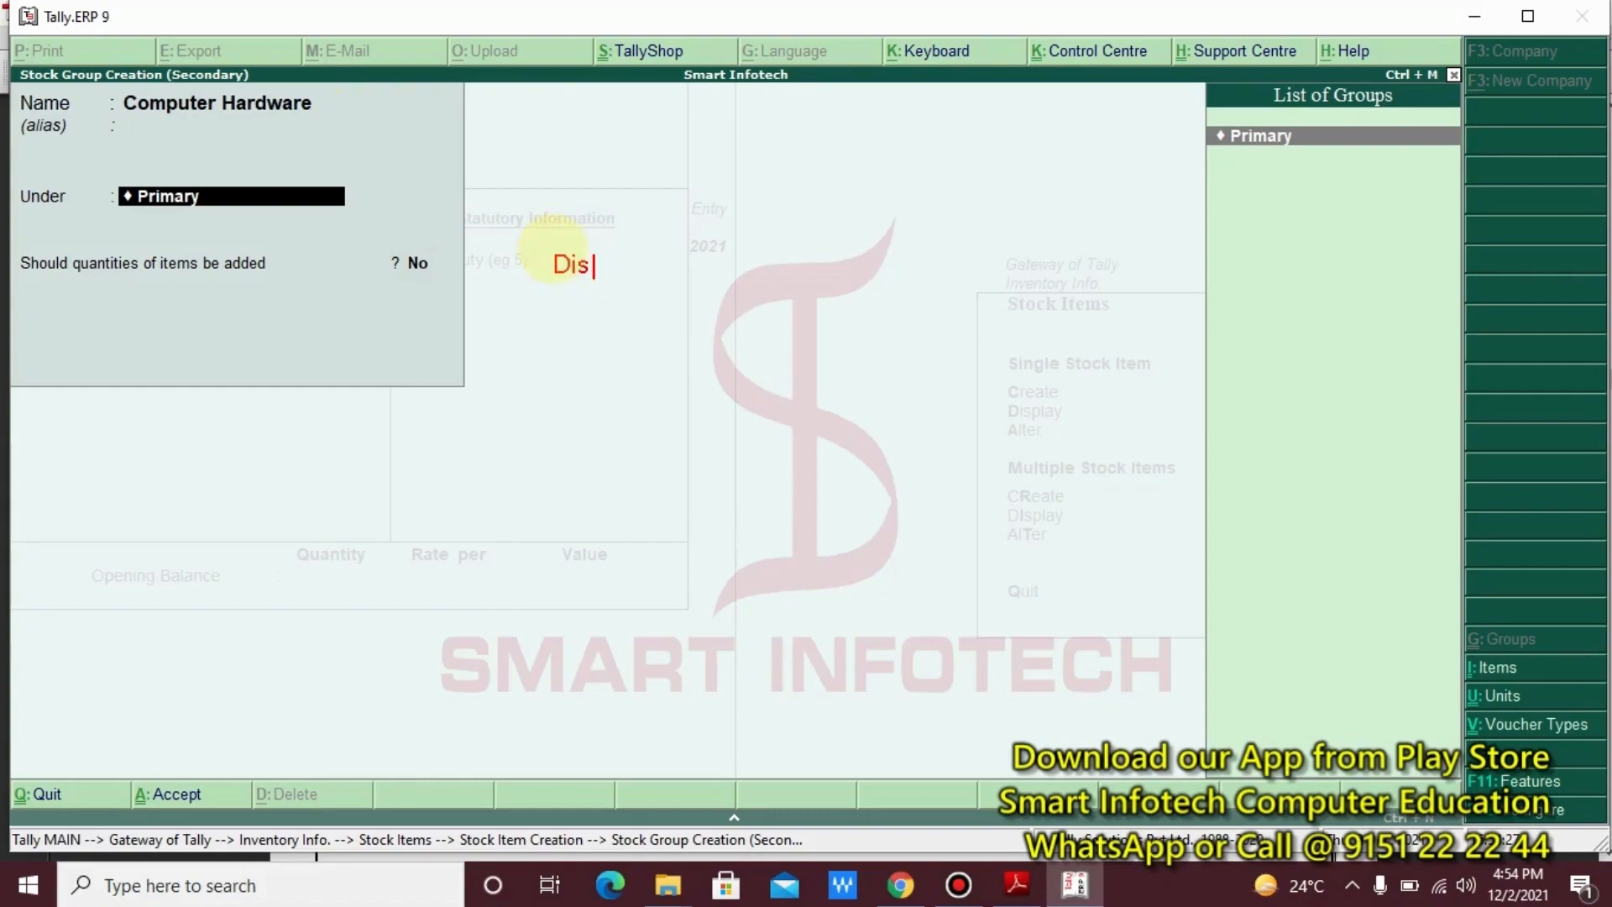
{"action": "type", "text": "prin"}
{"action": "key", "text": "Return"}
{"action": "key", "text": "Return"}
{"action": "type", "text": "Under: "}
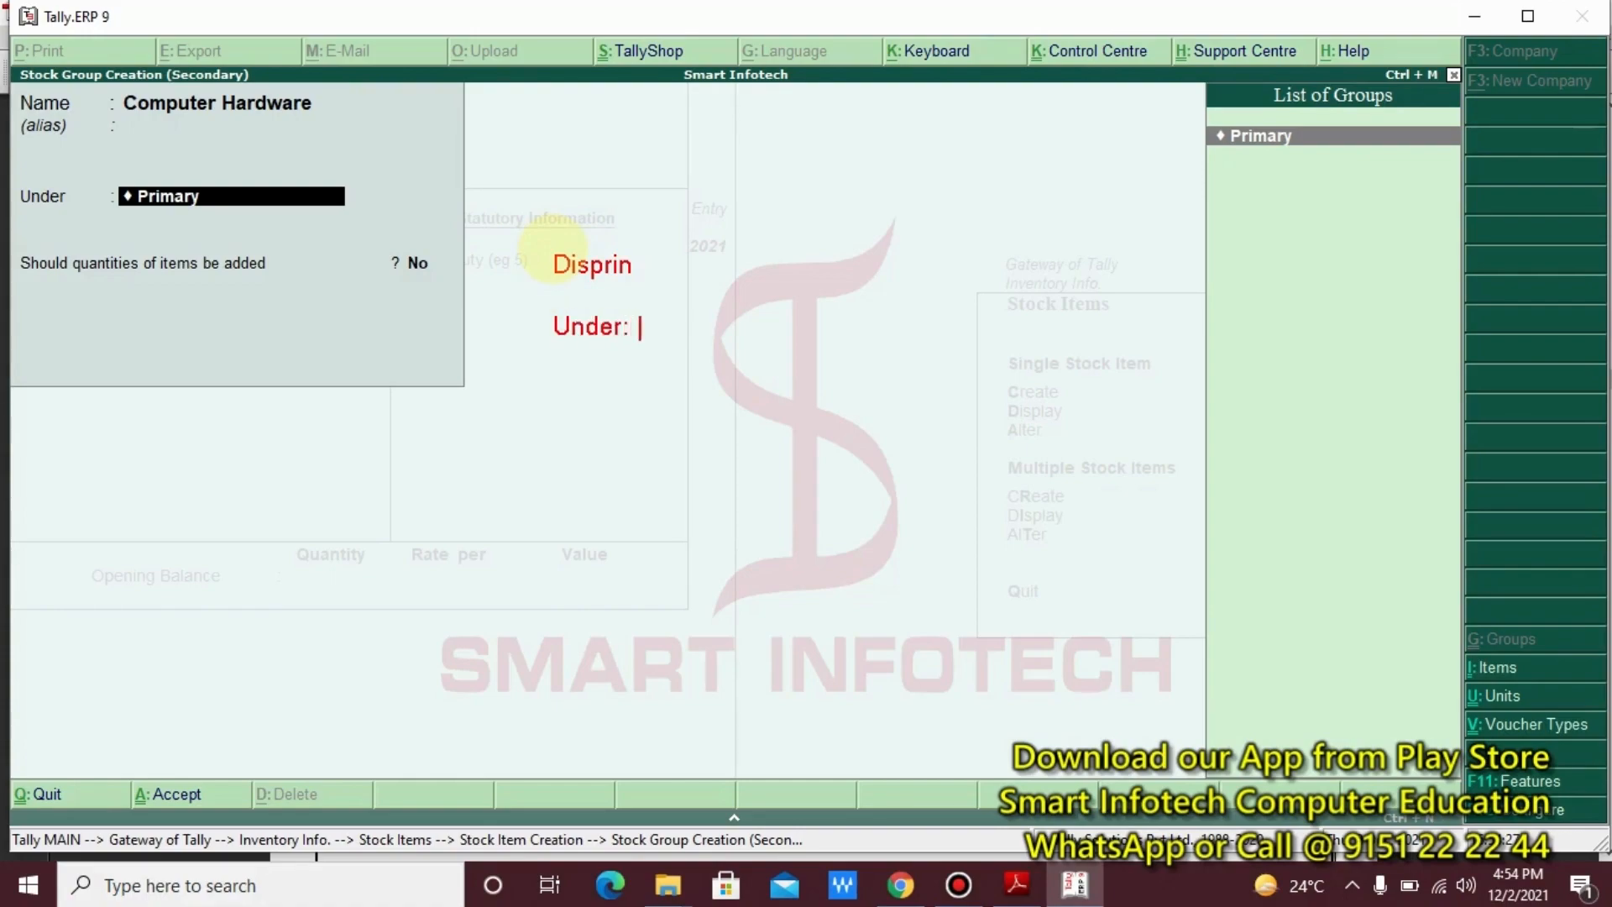
{"action": "type", "text": "Medicinr"}
{"action": "key", "text": "BackSpace"}
{"action": "type", "text": "e"}
{"action": "key", "text": "Return"}
{"action": "key", "text": "Return"}
{"action": "type", "text": "Cata"}
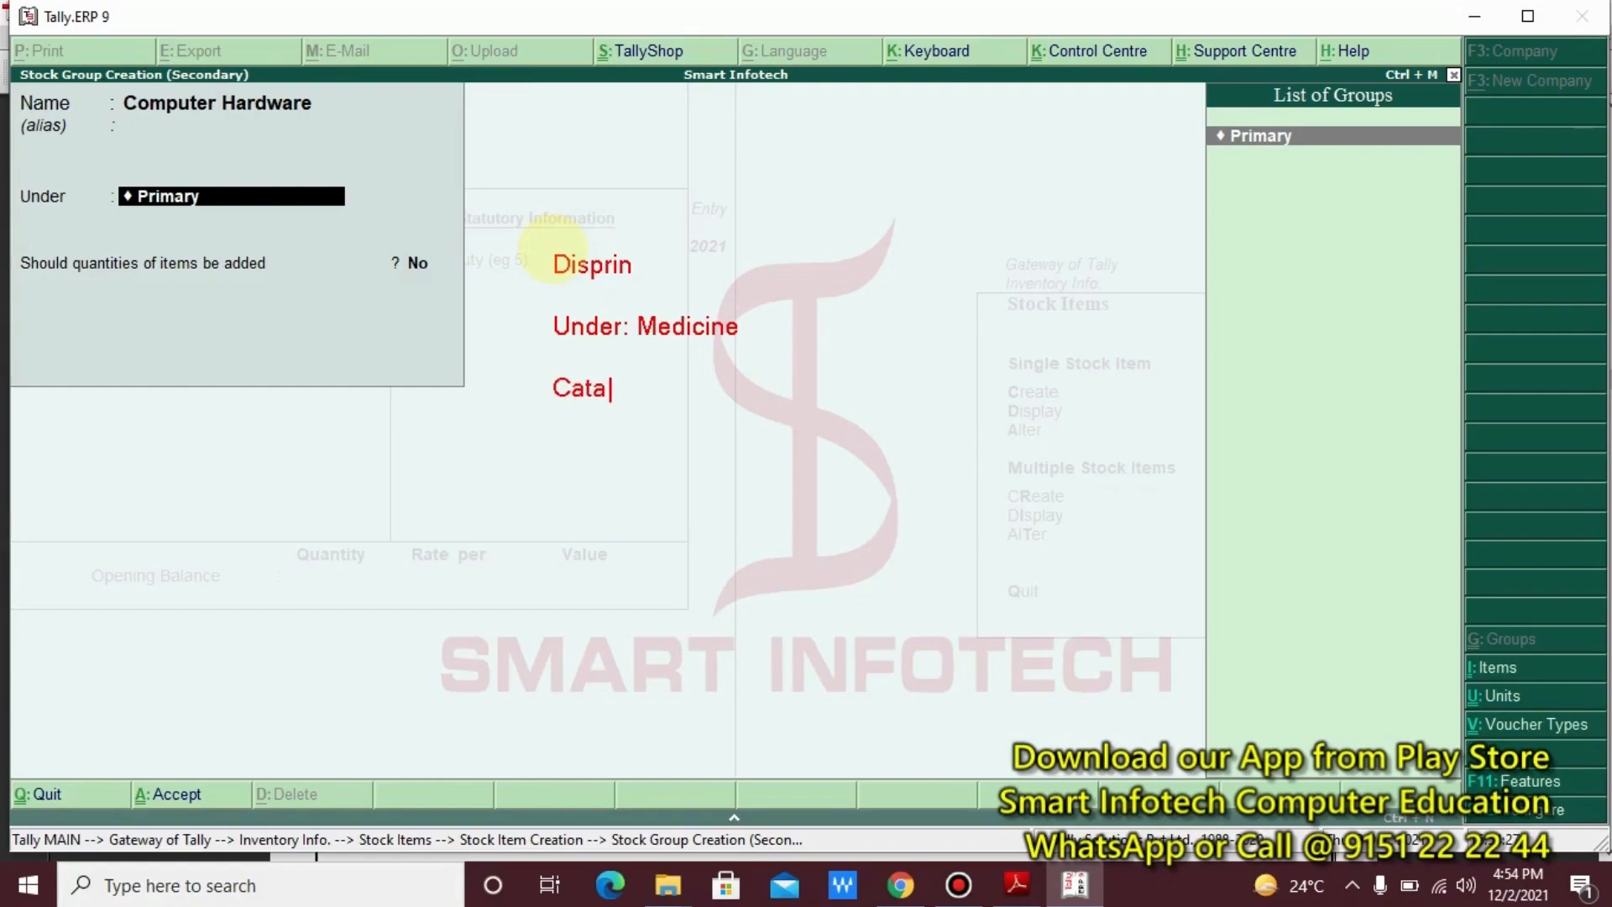
{"action": "type", "text": "gory: Pain Relief"}
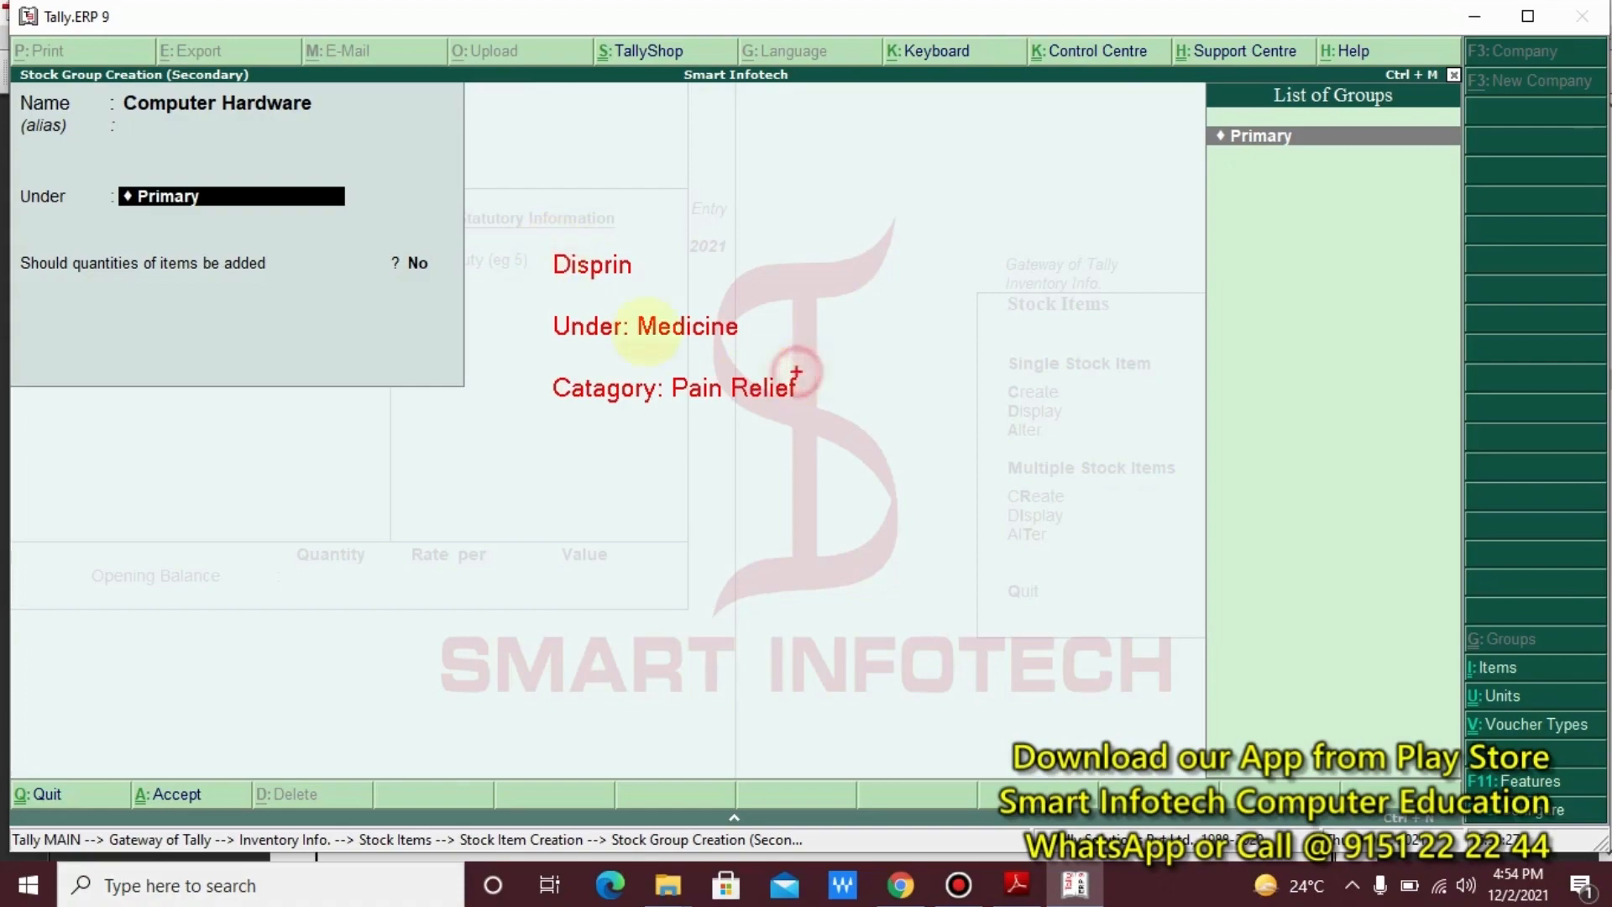
{"action": "left_click_drag", "start_coordinate": [504, 240], "coordinate": [874, 471]}
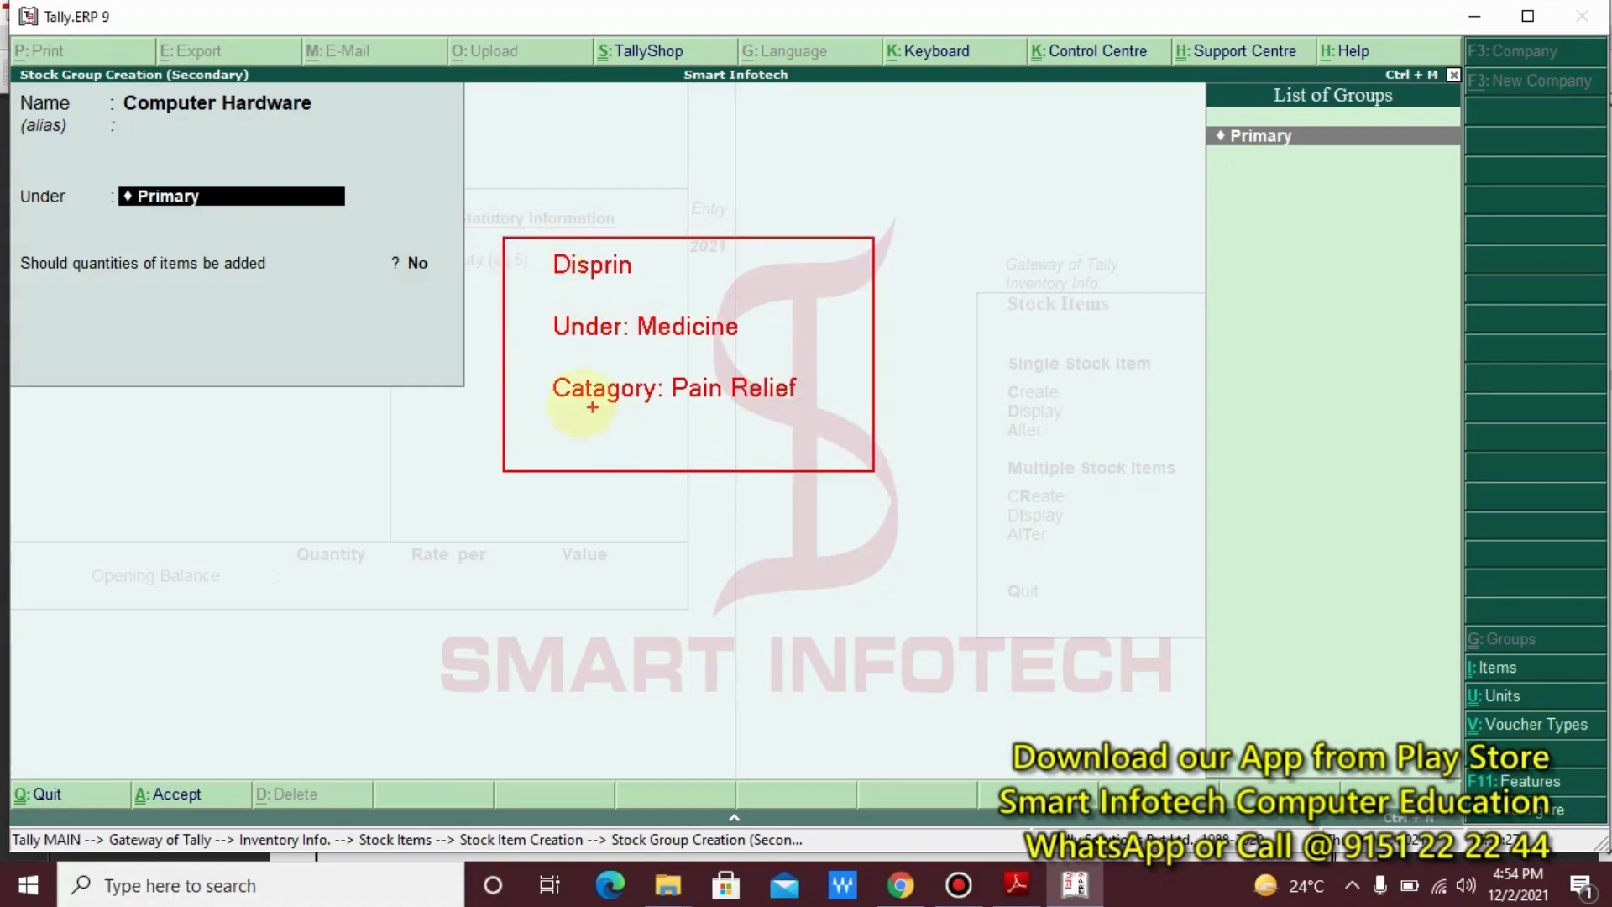
{"action": "mouse_move", "coordinate": [522, 365]}
{"action": "left_mouse_down"}
{"action": "mouse_move", "coordinate": [684, 421]}
{"action": "mouse_move", "coordinate": [821, 411]}
{"action": "left_mouse_up"}
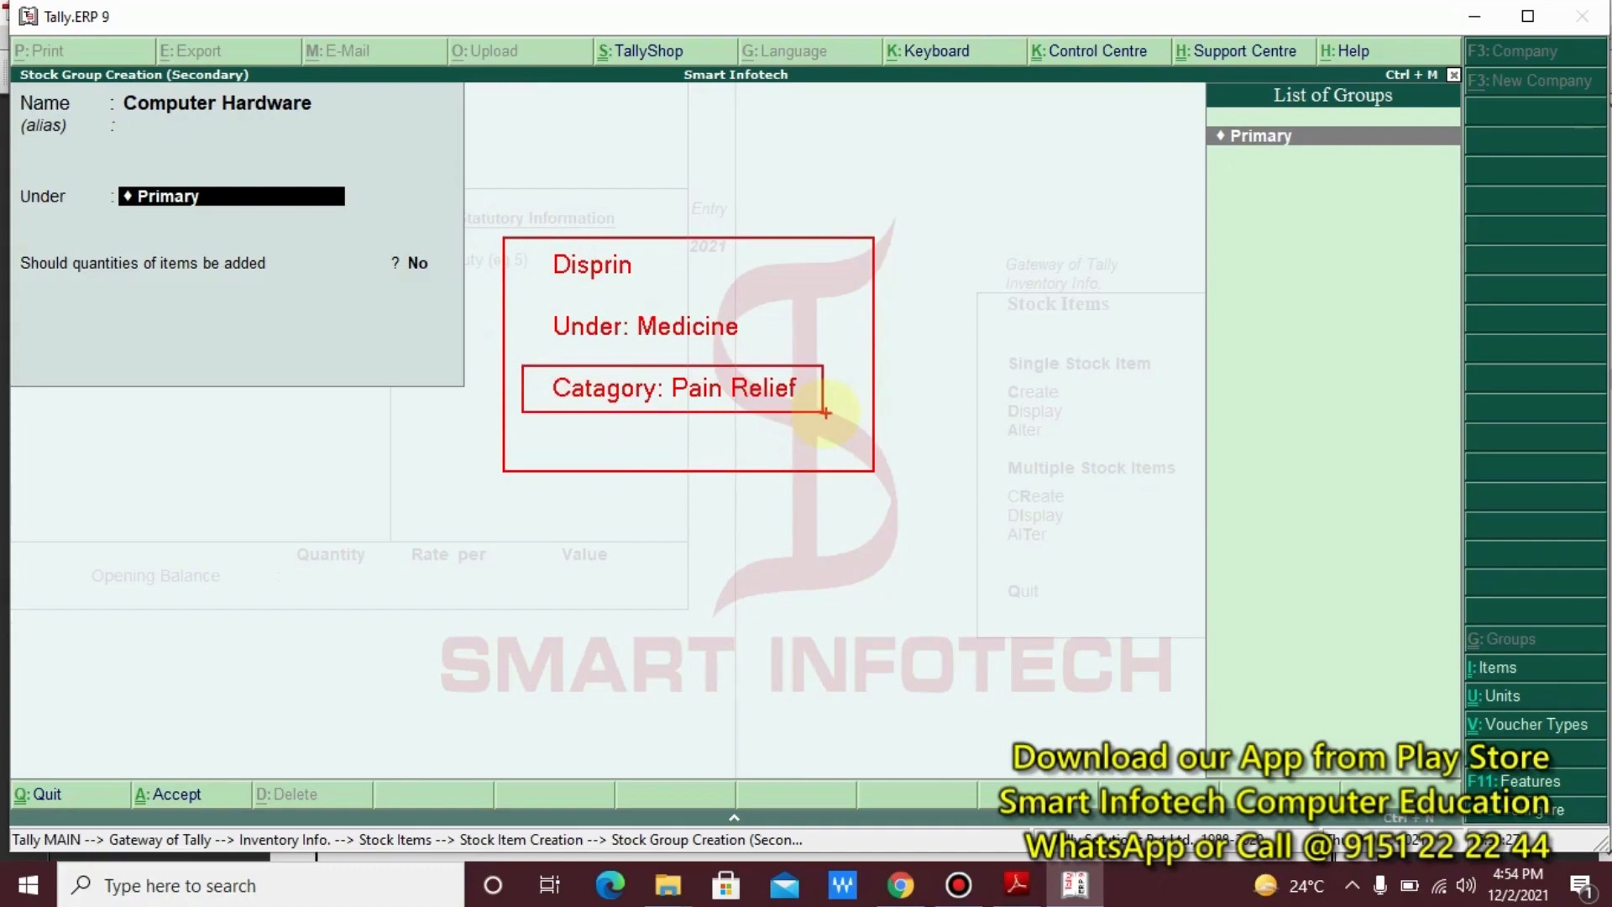
{"action": "key", "text": "Escape"}
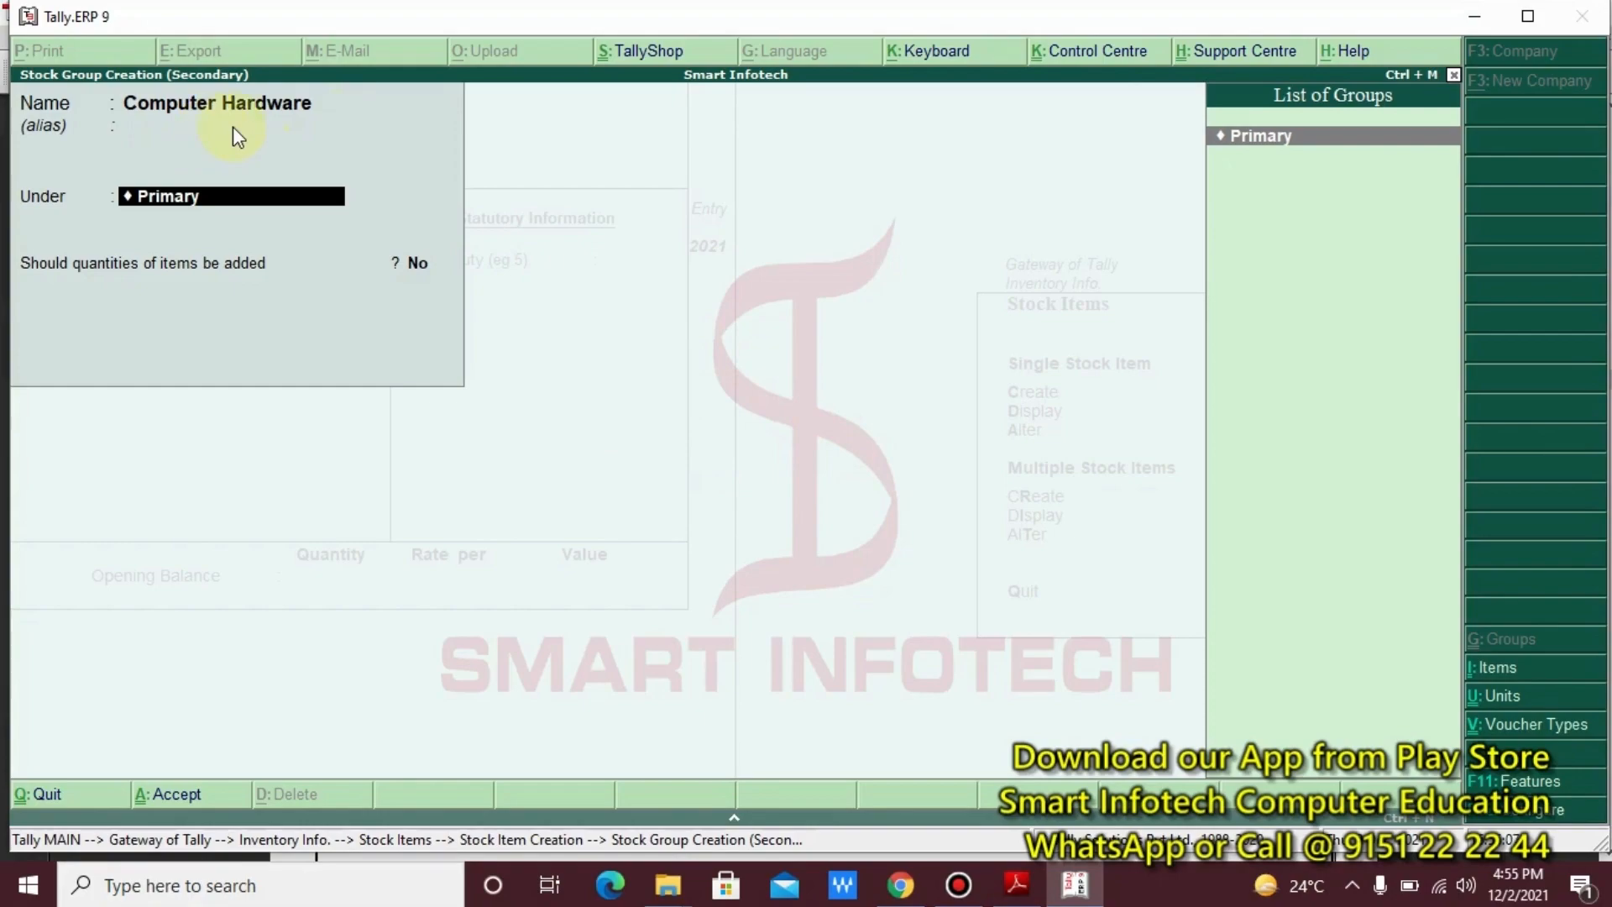
- Save the Computer Hardware group under Primary with adding of item quantities set to No, and return to the Hard Disk item
{"action": "key", "text": "Return"}
{"action": "key", "text": "Return"}
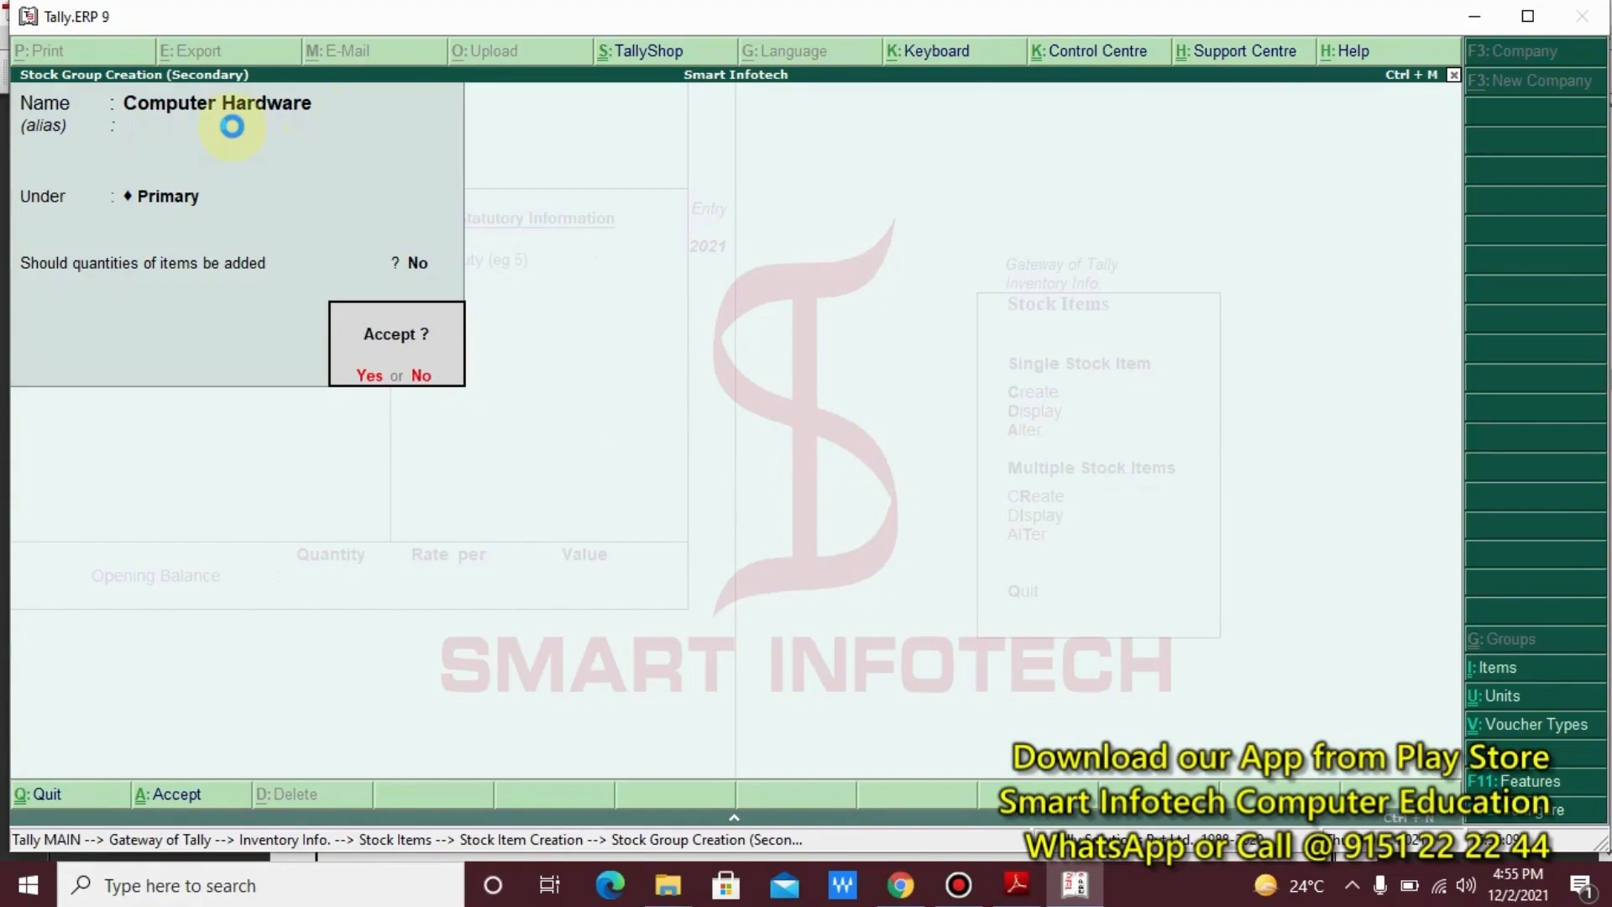
{"action": "key", "text": "Return"}
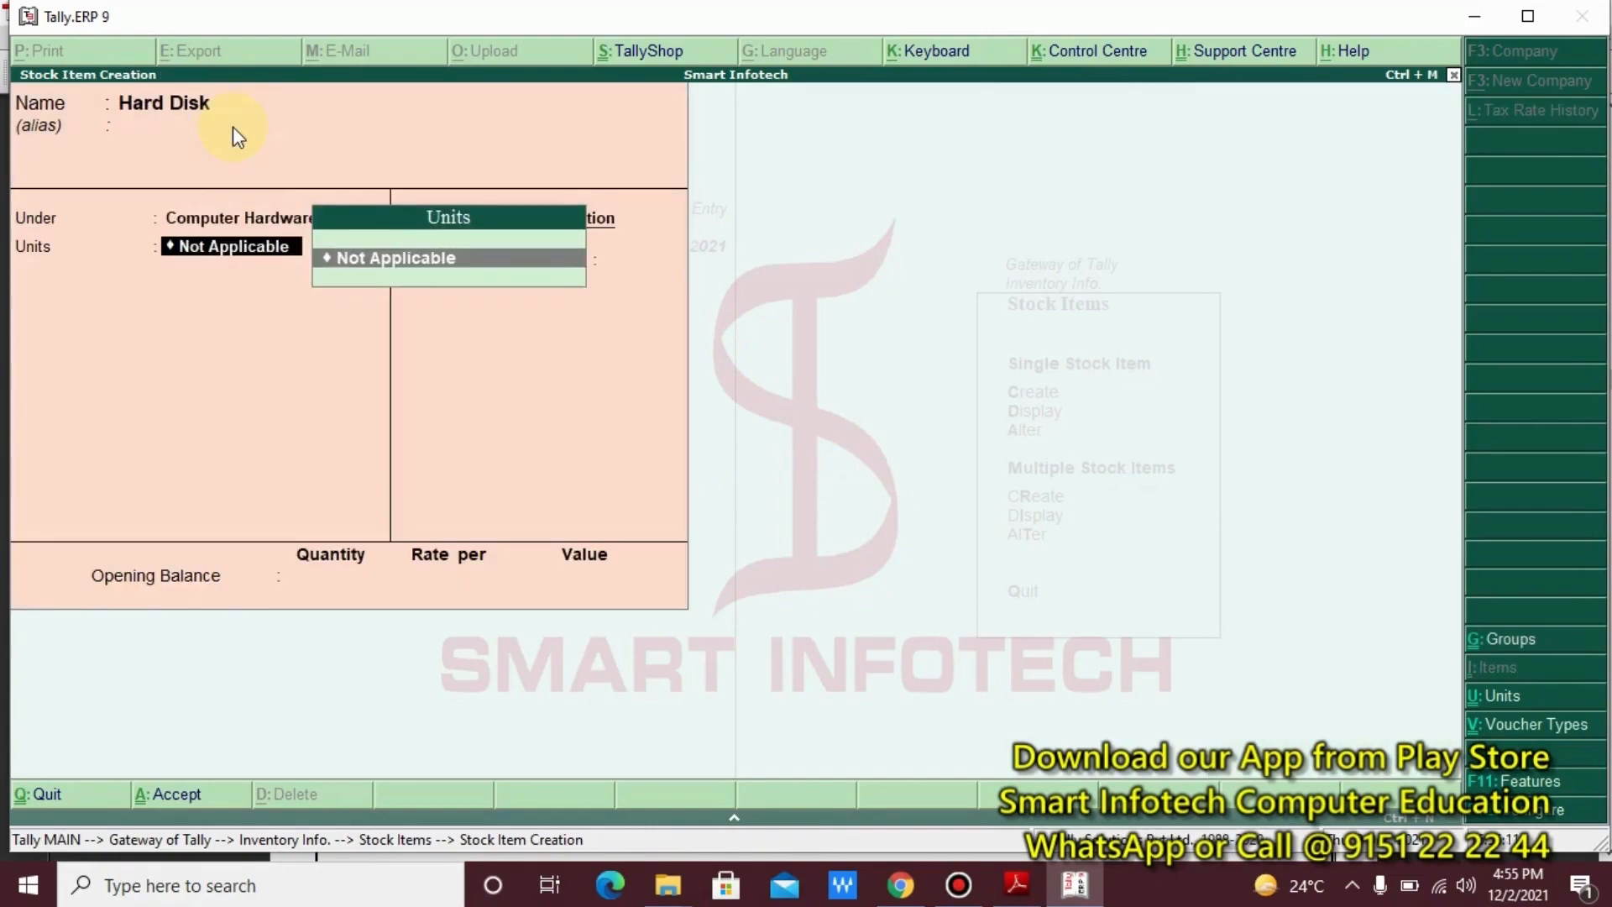
{"action": "key", "text": "ctrl+2"}
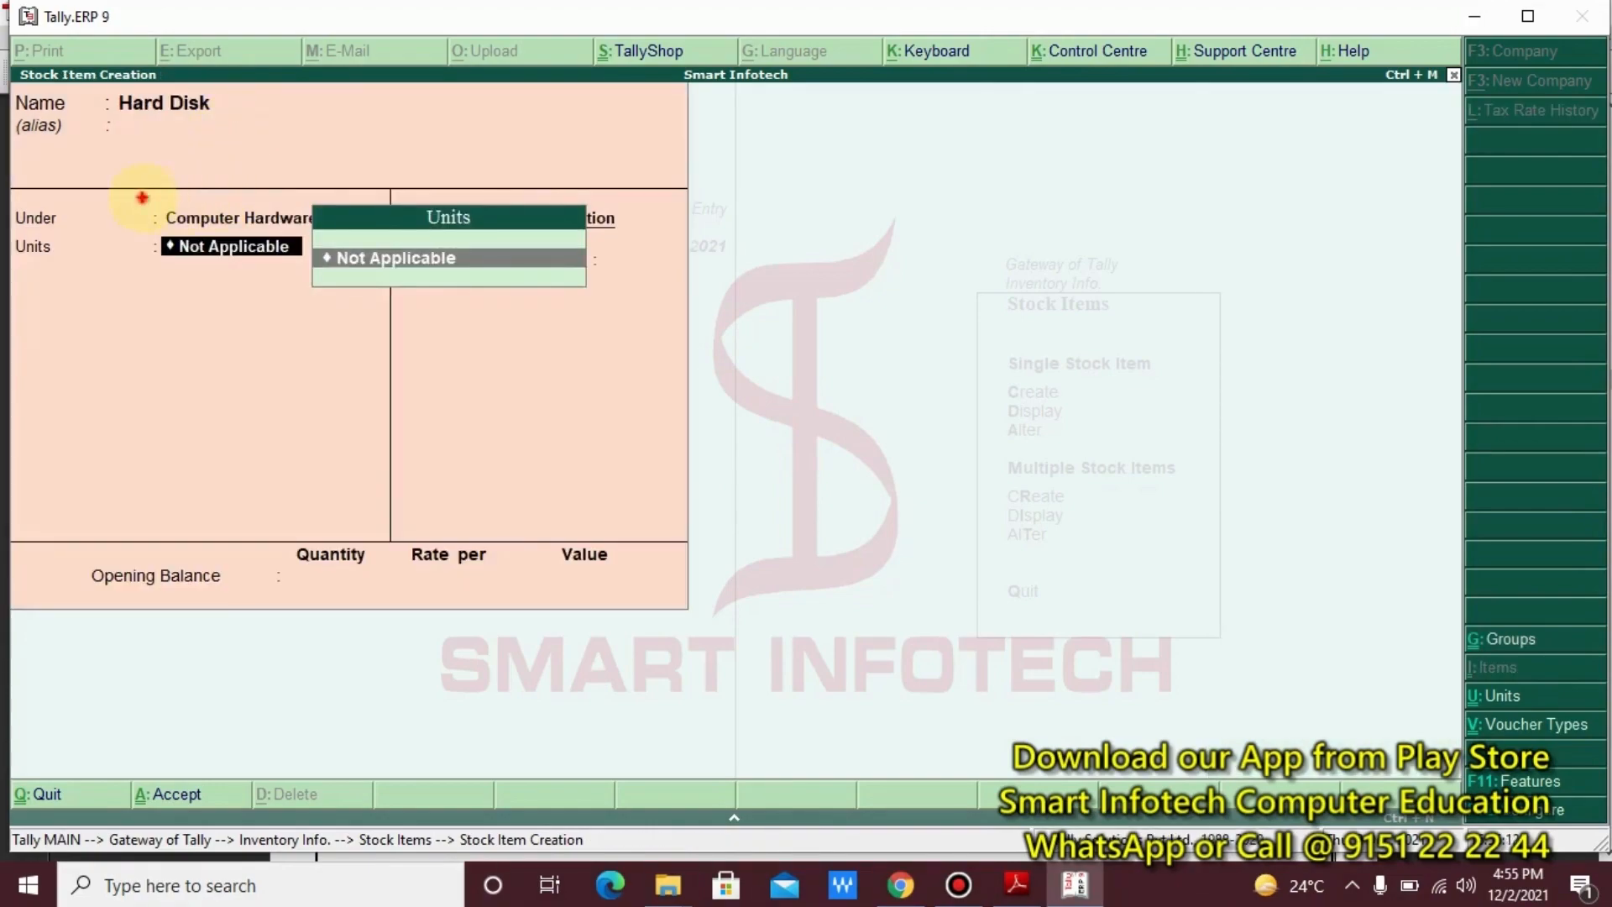
{"action": "left_click_drag", "start_coordinate": [141, 197], "coordinate": [350, 228]}
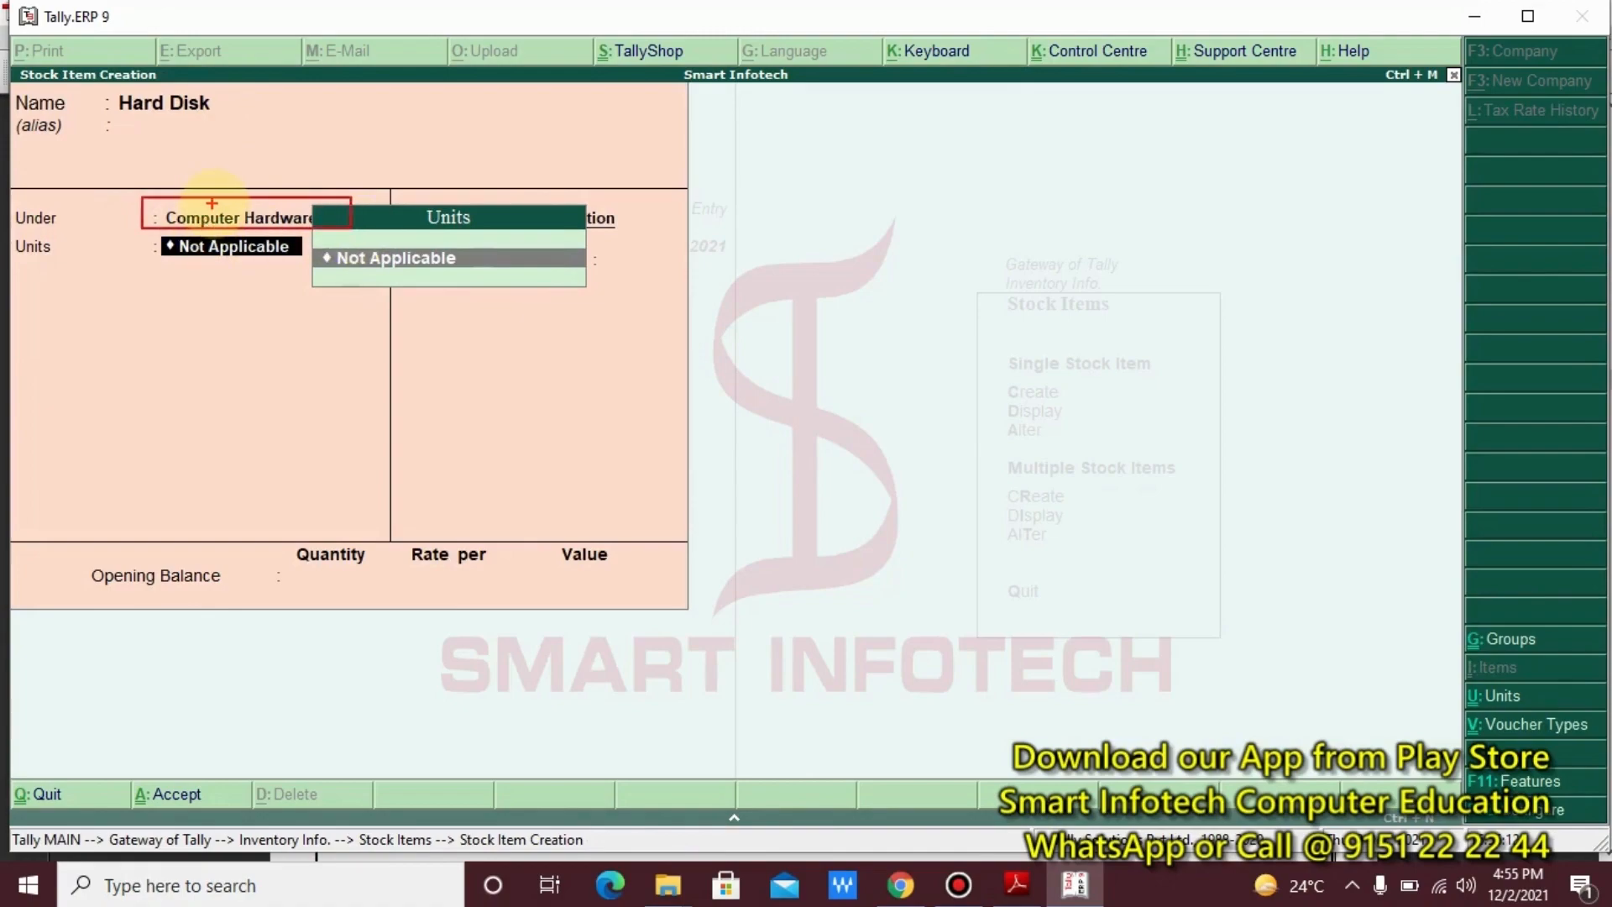
{"action": "left_click_drag", "start_coordinate": [216, 204], "coordinate": [174, 117]}
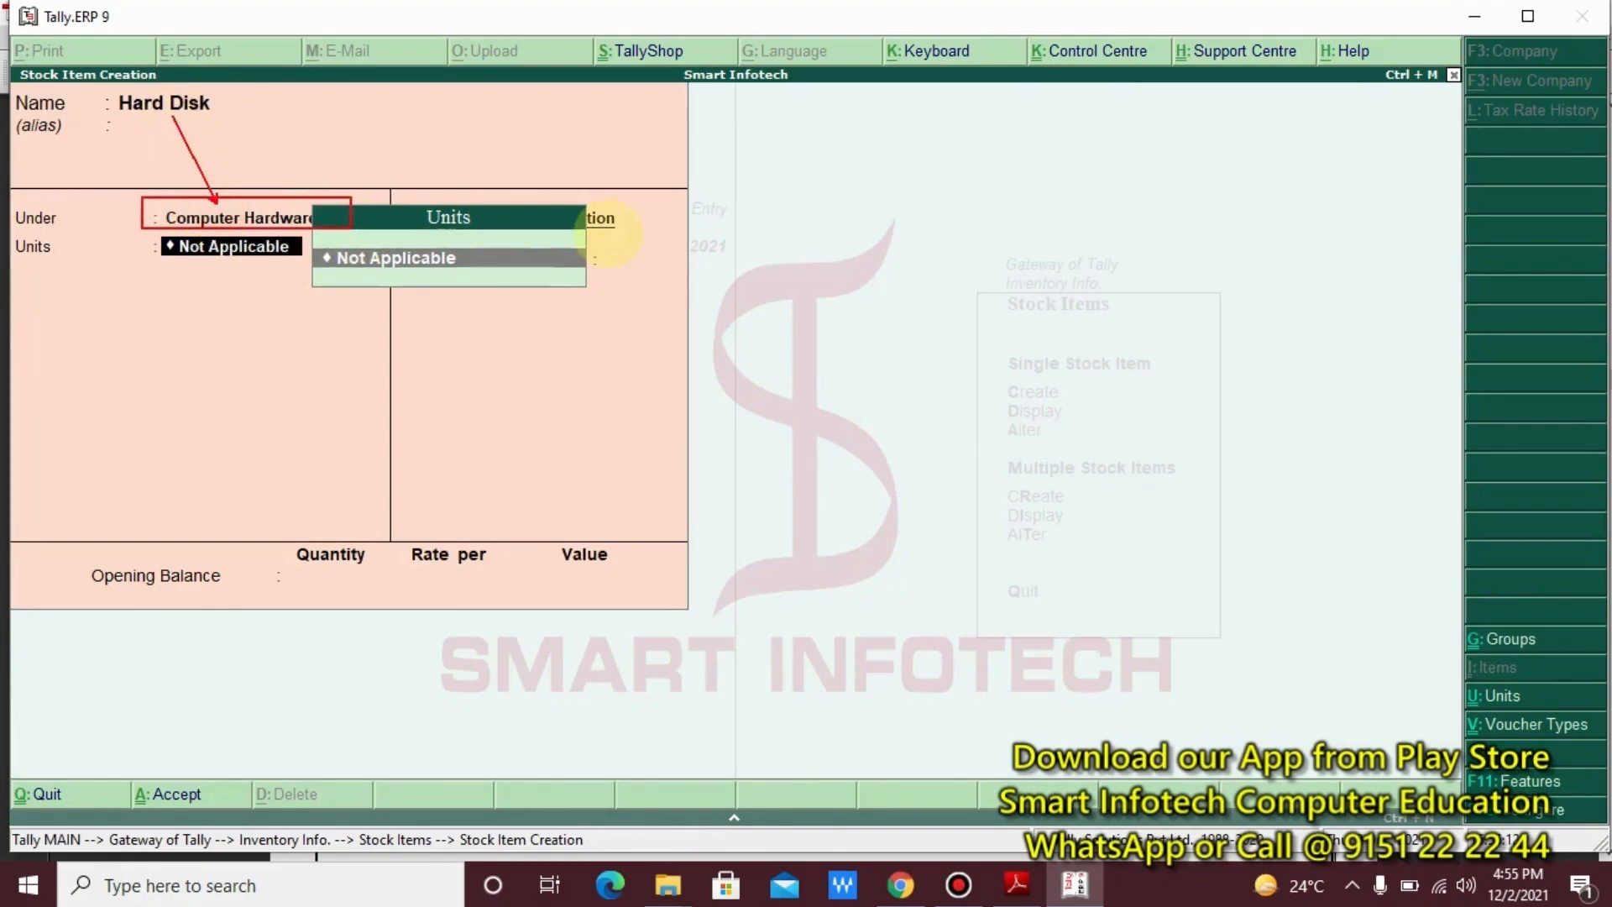
{"action": "key", "text": "Escape"}
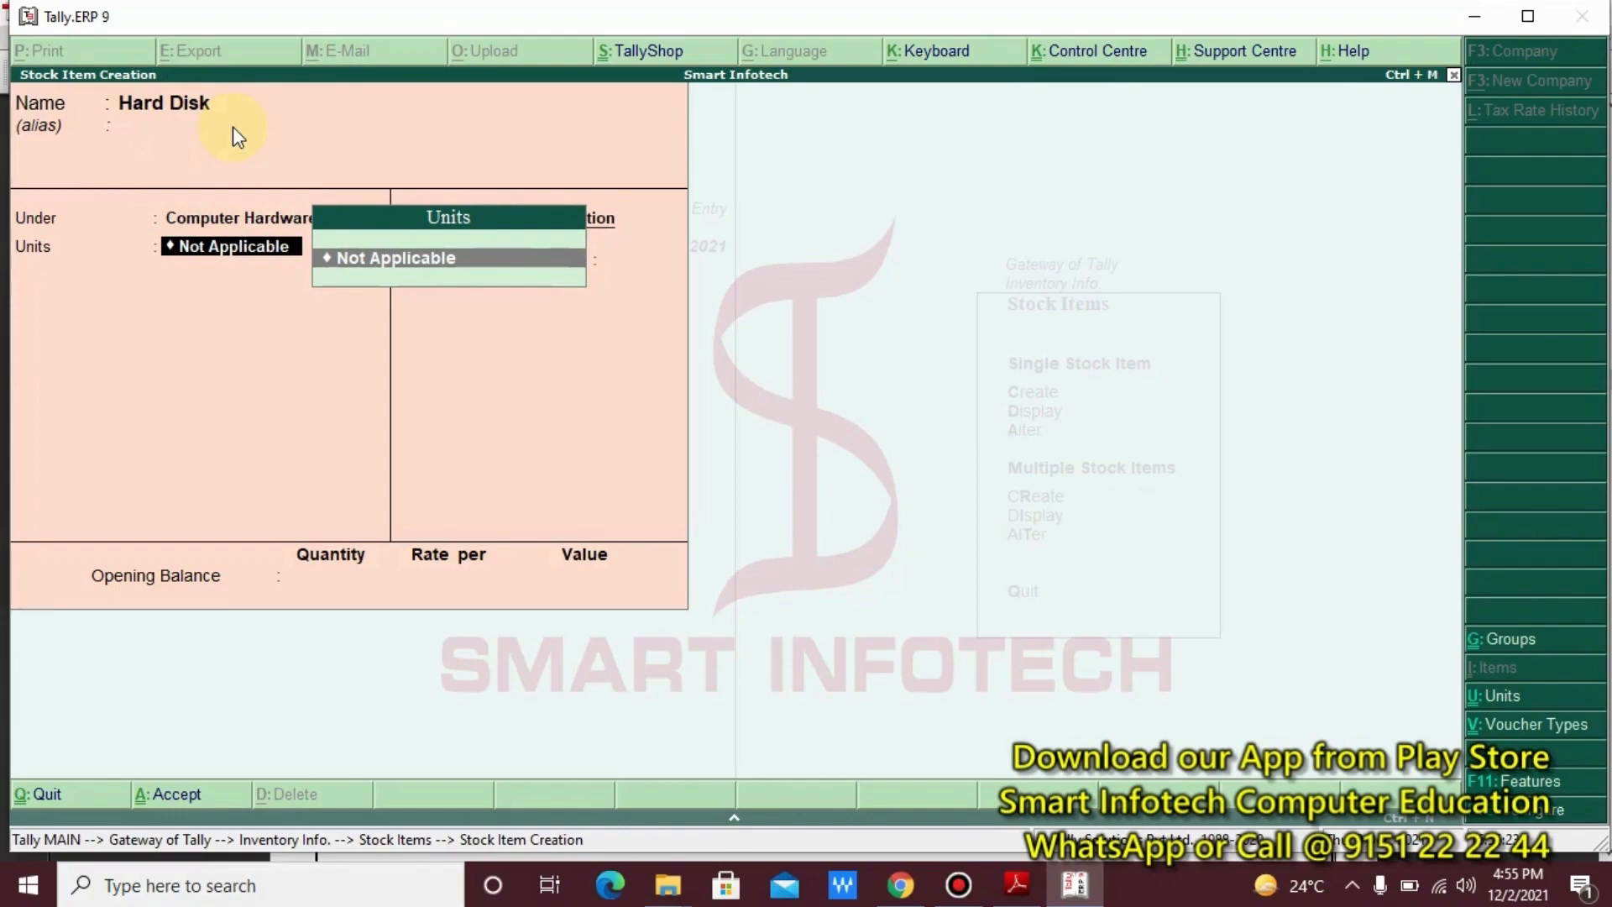
- Go back to the Hard Disk item's parent group list to review it, and keep Computer Hardware as the group
{"action": "key", "text": "BackSpace"}
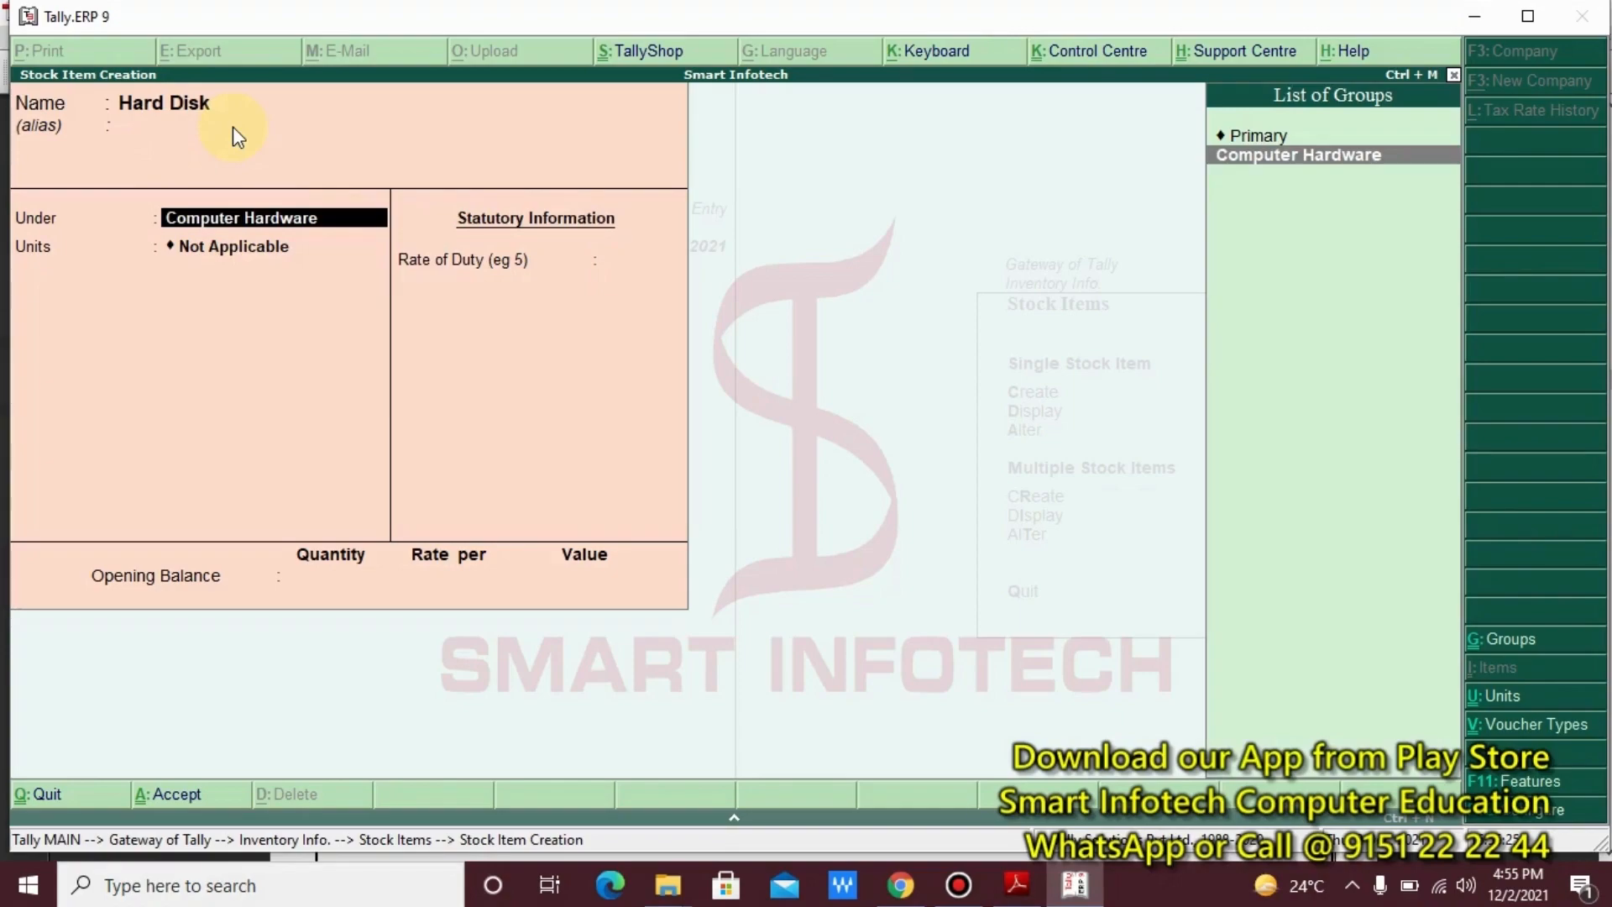
{"action": "mouse_move", "coordinate": [1166, 72]}
{"action": "left_mouse_down"}
{"action": "mouse_move", "coordinate": [1341, 200]}
{"action": "mouse_move", "coordinate": [1477, 368]}
{"action": "left_mouse_up"}
{"action": "left_click_drag", "start_coordinate": [1267, 173], "coordinate": [1146, 242]}
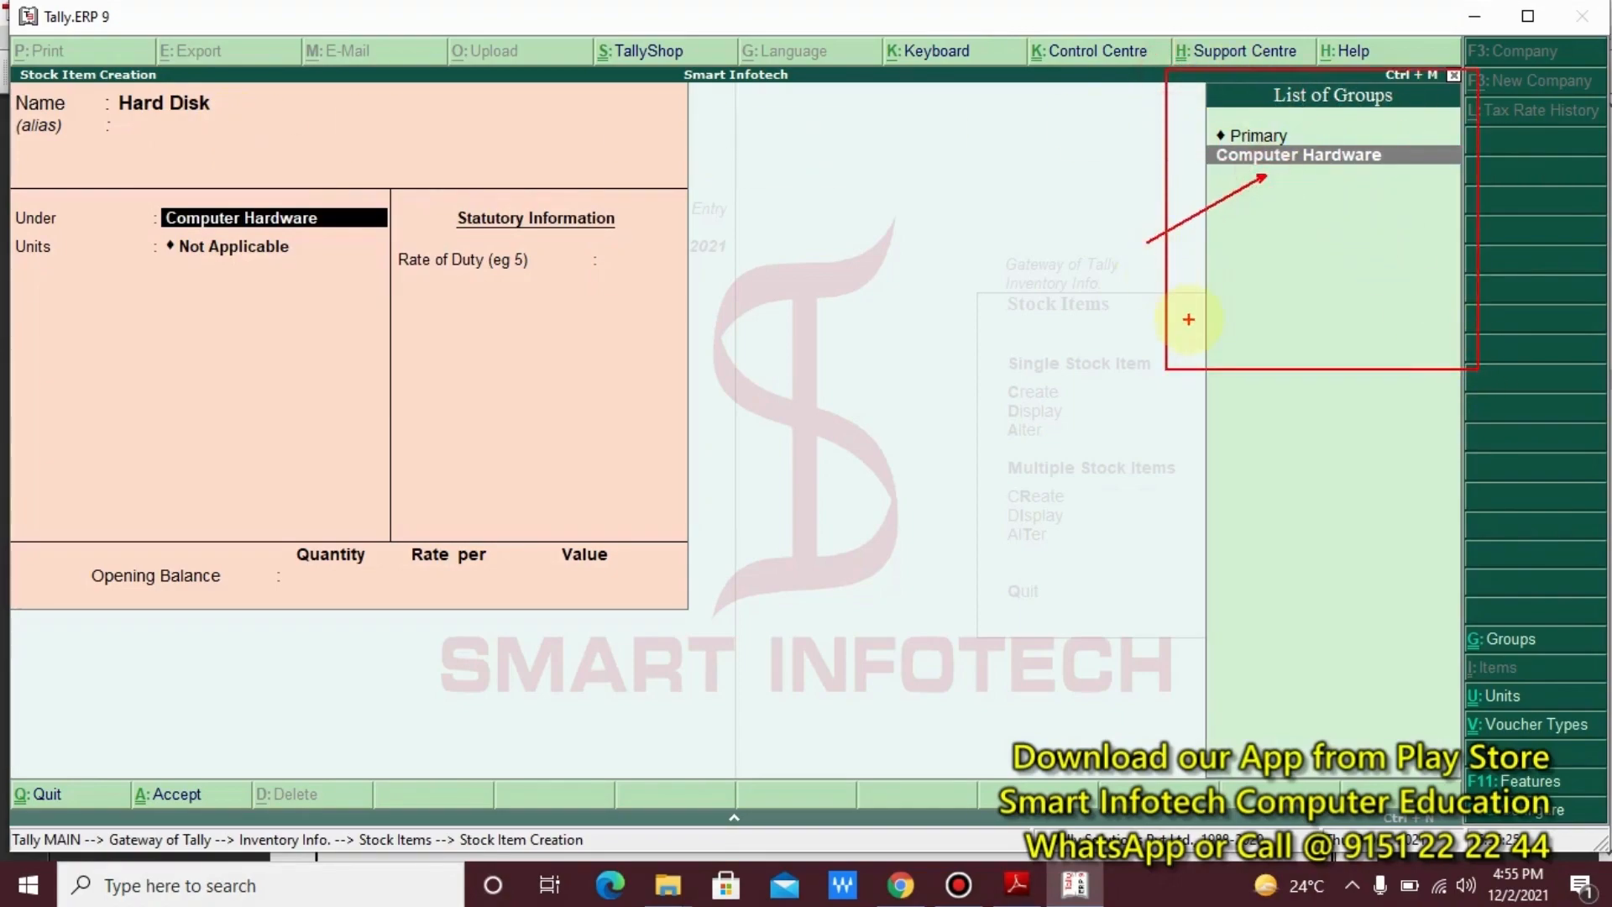
{"action": "key", "text": "Escape"}
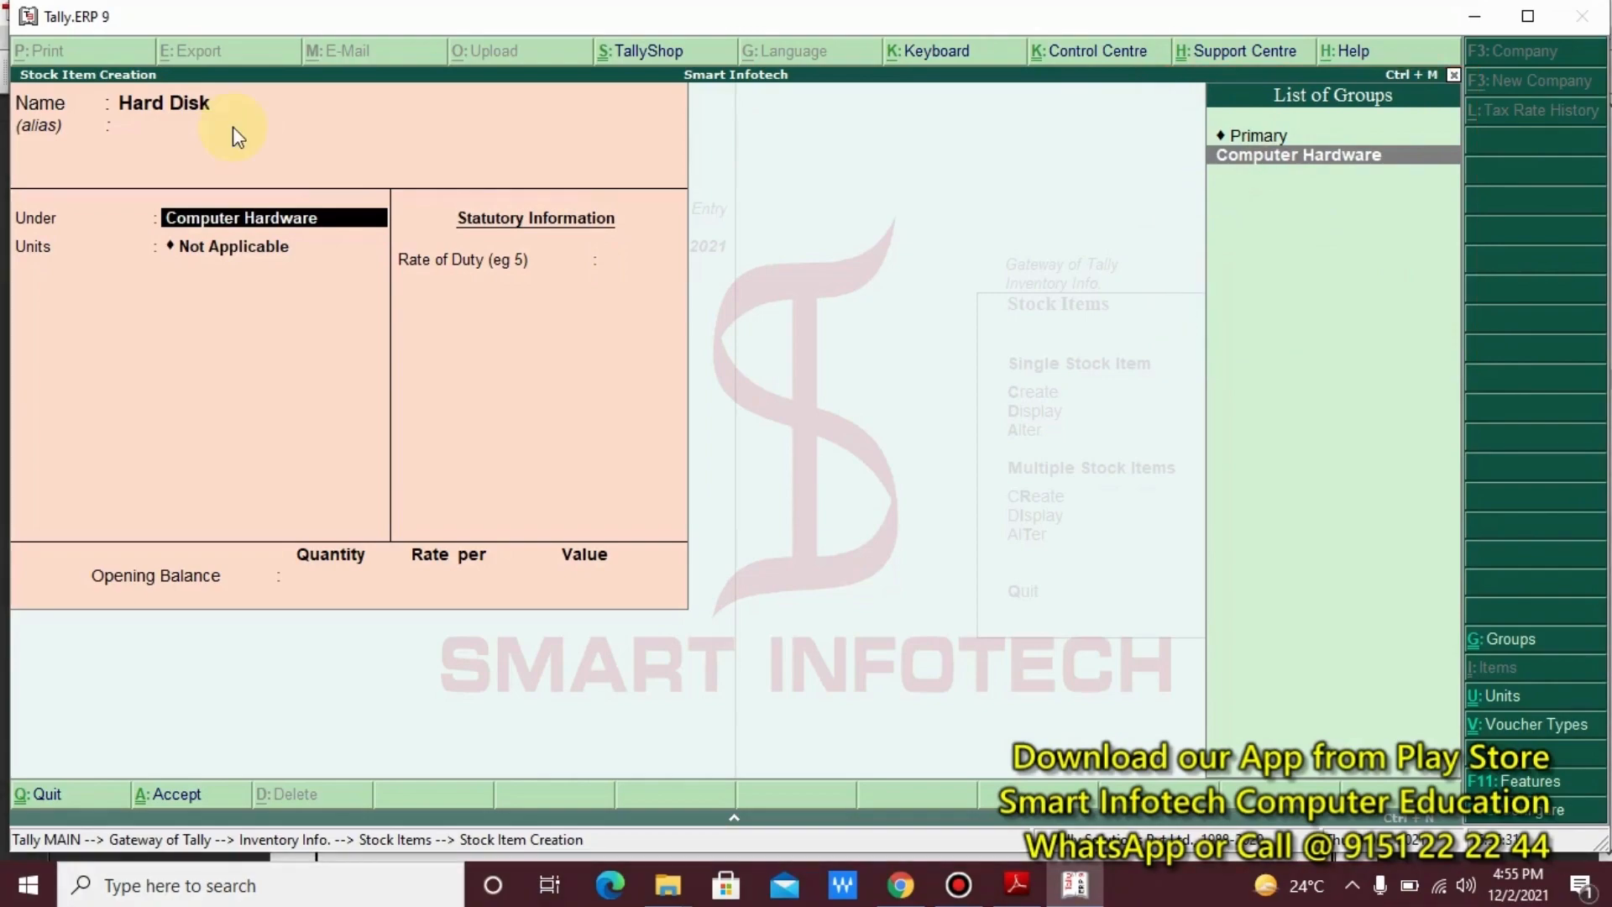
{"action": "key", "text": "Return"}
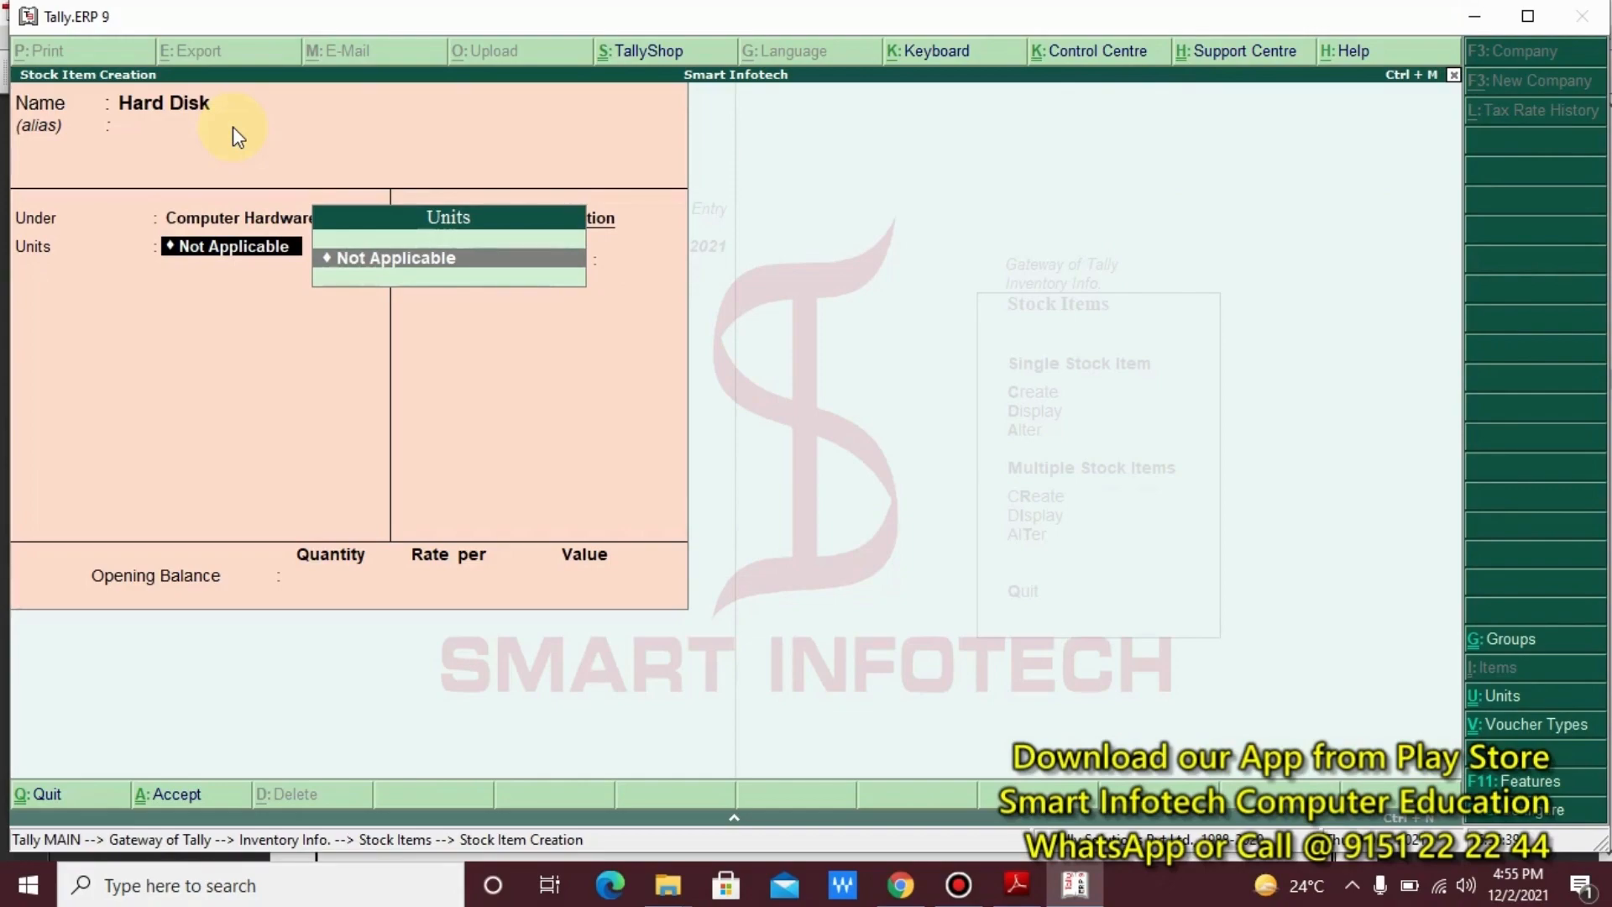
{"action": "key", "text": "ctrl+2"}
{"action": "mouse_move", "coordinate": [147, 225]}
{"action": "left_mouse_down"}
{"action": "mouse_move", "coordinate": [322, 270]}
{"action": "mouse_move", "coordinate": [282, 365]}
{"action": "left_mouse_up"}
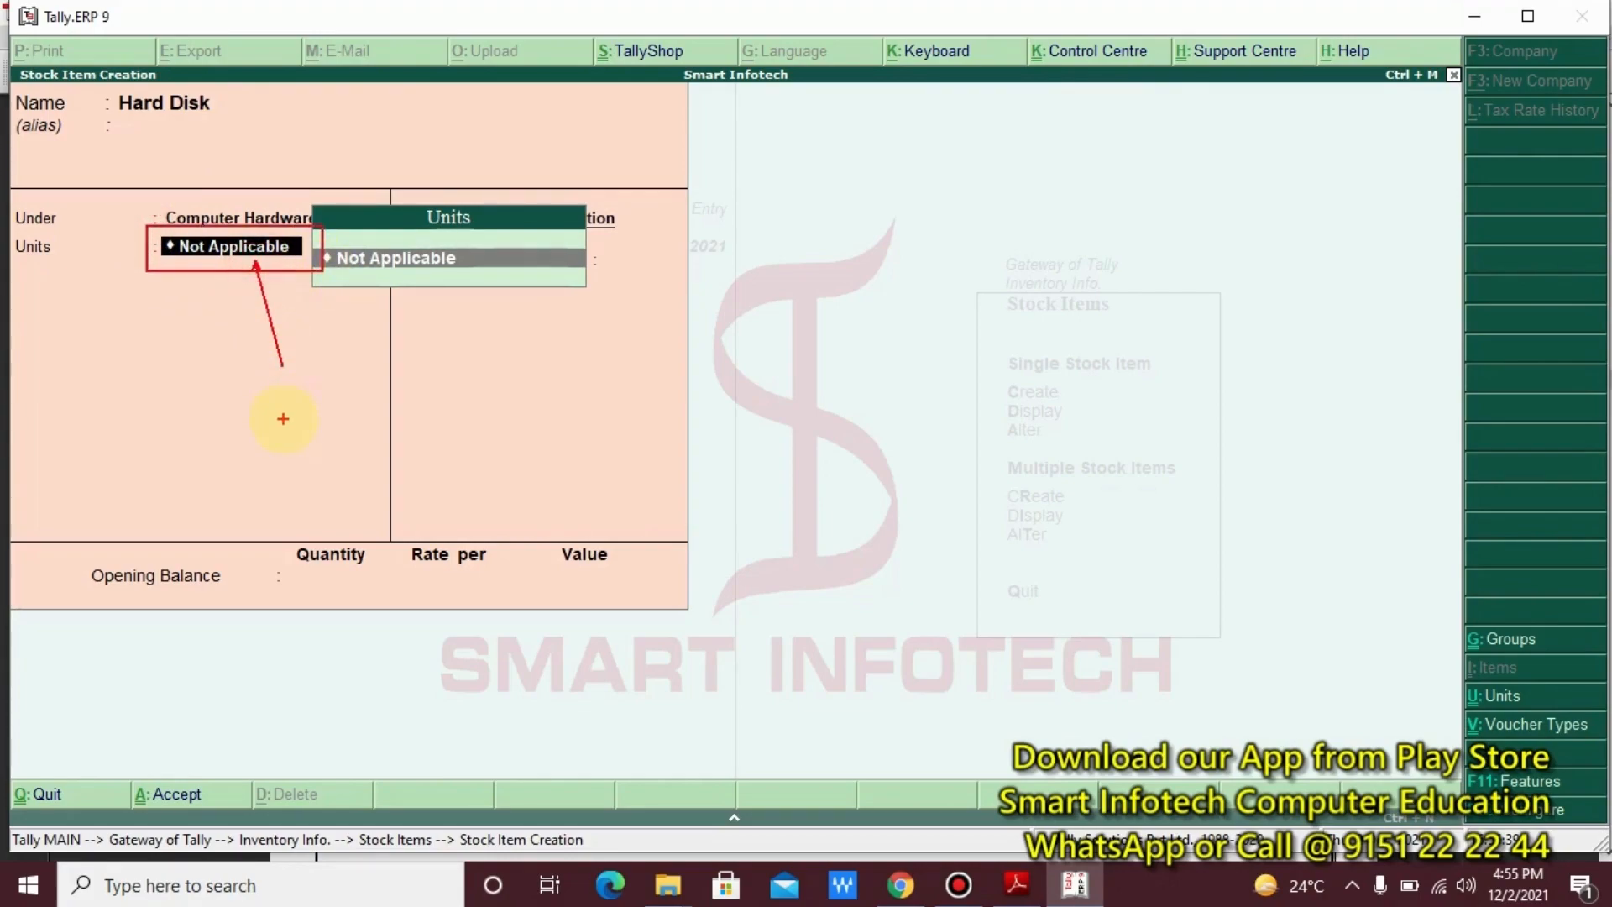
{"action": "type", "text": "ALT + C"}
{"action": "left_click", "coordinate": [325, 383]}
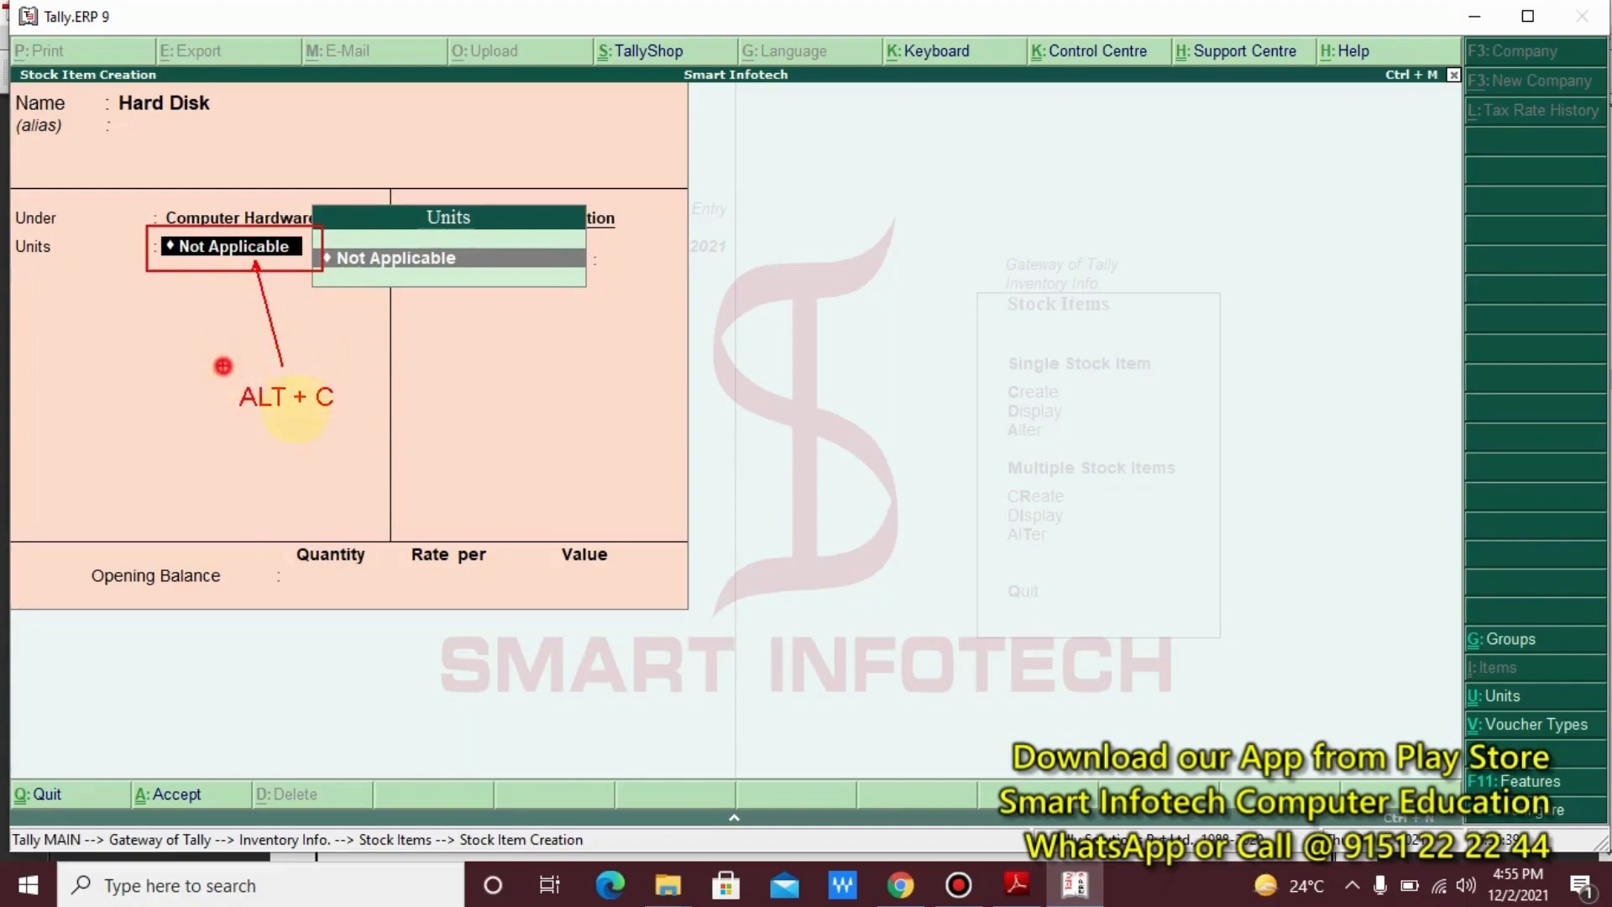
{"action": "left_click_drag", "start_coordinate": [223, 364], "coordinate": [399, 438]}
{"action": "key", "text": "Escape"}
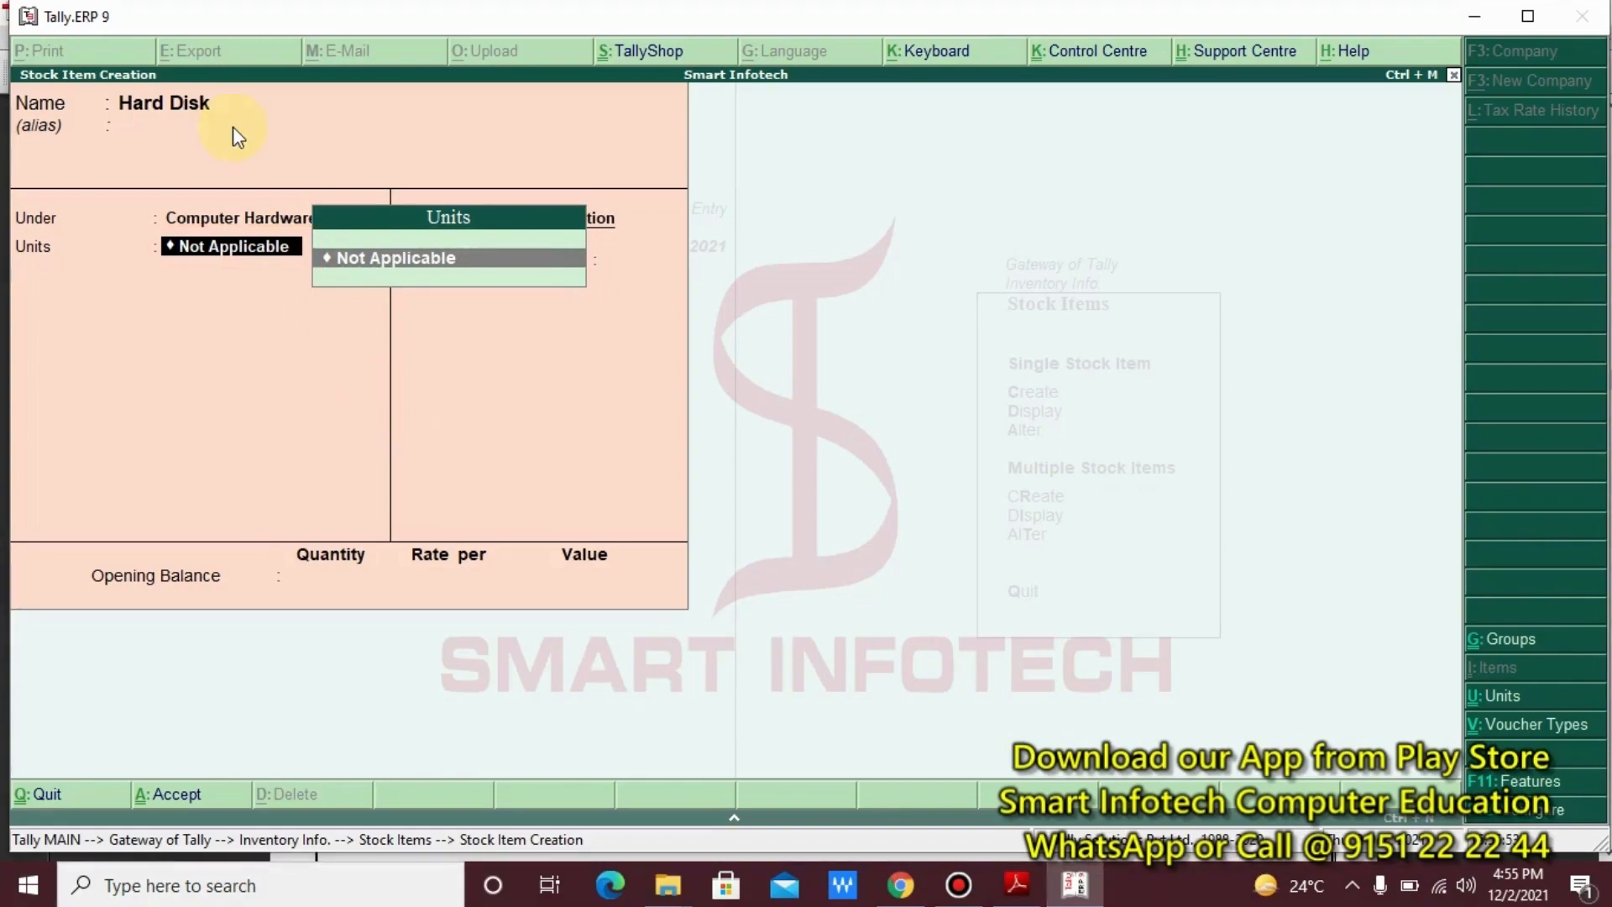
- Start creating a new unit of measure from within the Hard Disk item's unit choice
{"action": "key", "text": "alt+c"}
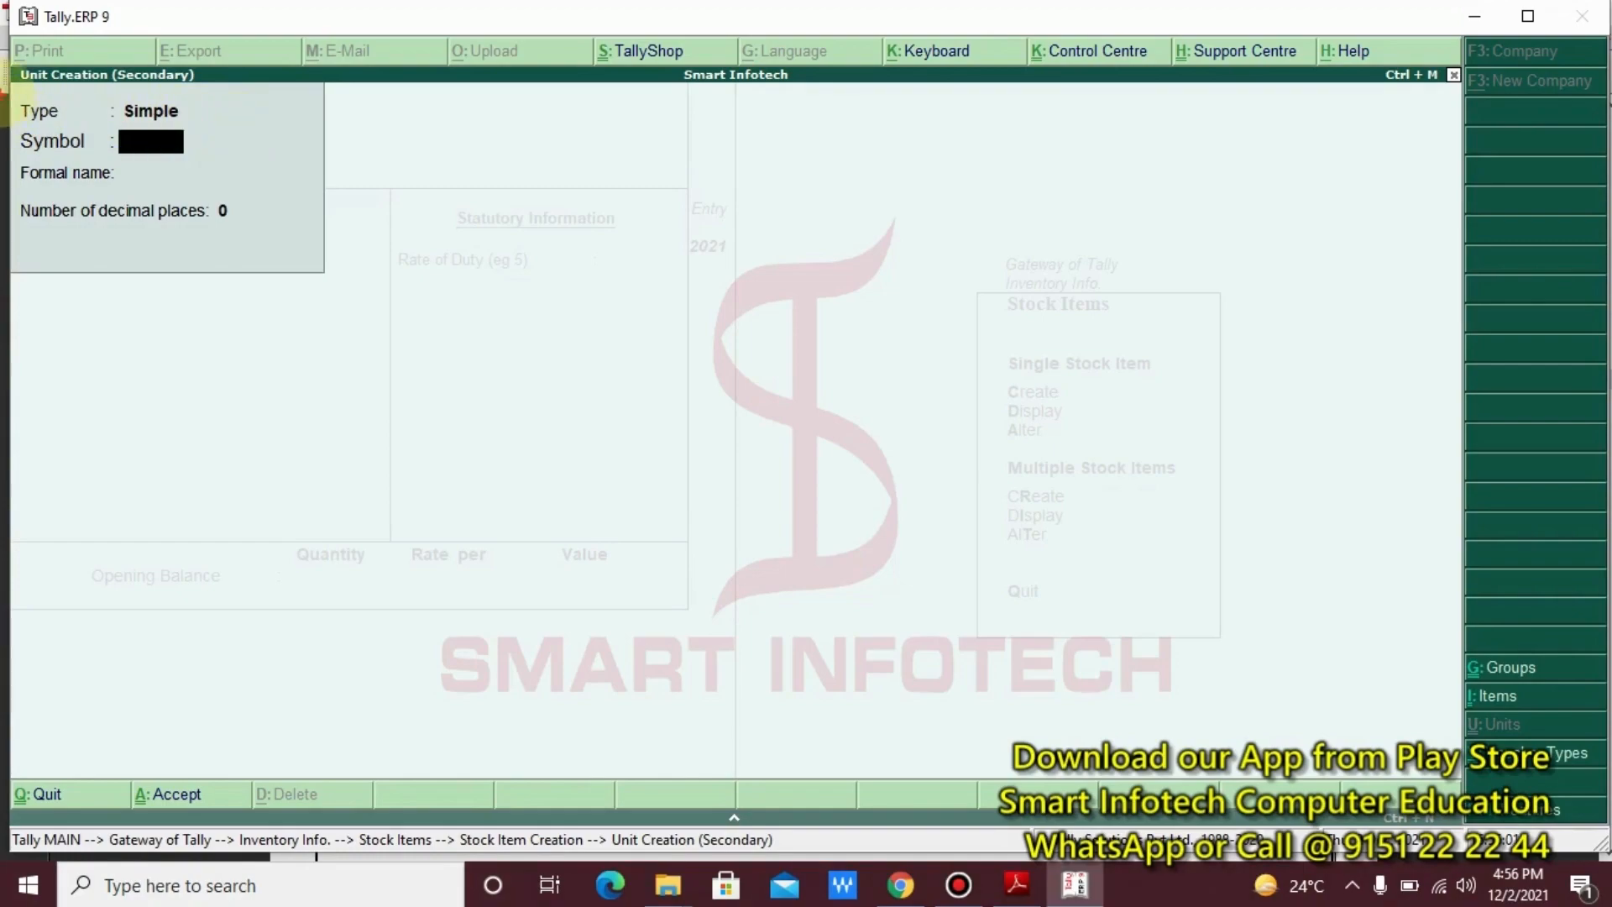
{"action": "left_click_drag", "start_coordinate": [186, 131], "coordinate": [186, 130]}
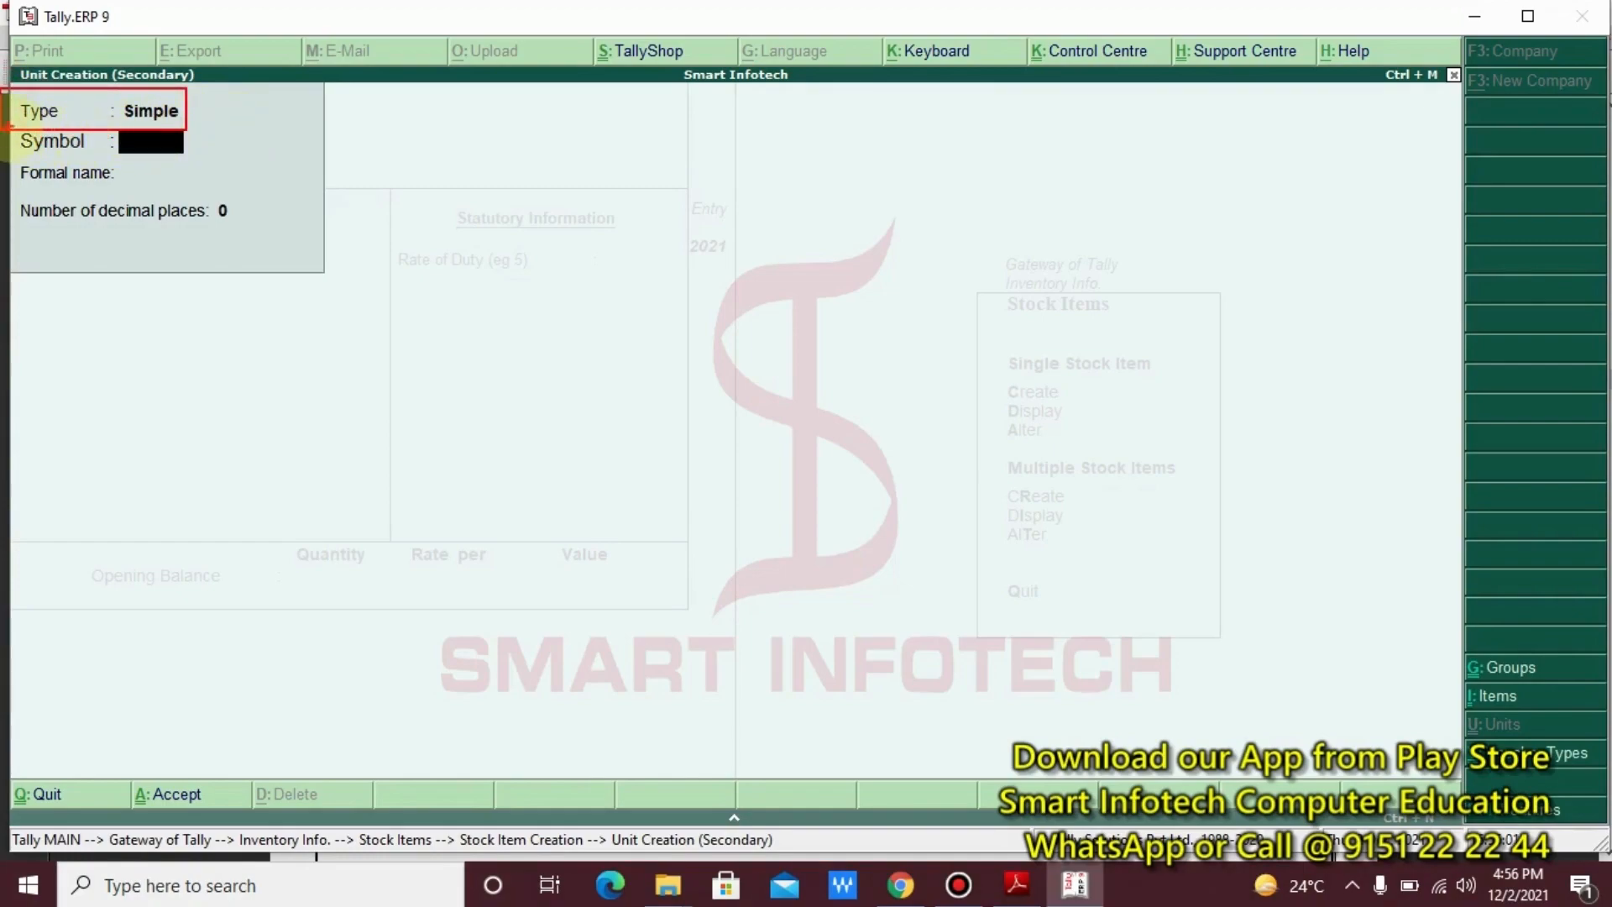
{"action": "left_click_drag", "start_coordinate": [8, 127], "coordinate": [124, 155]}
{"action": "left_click_drag", "start_coordinate": [8, 160], "coordinate": [157, 185]}
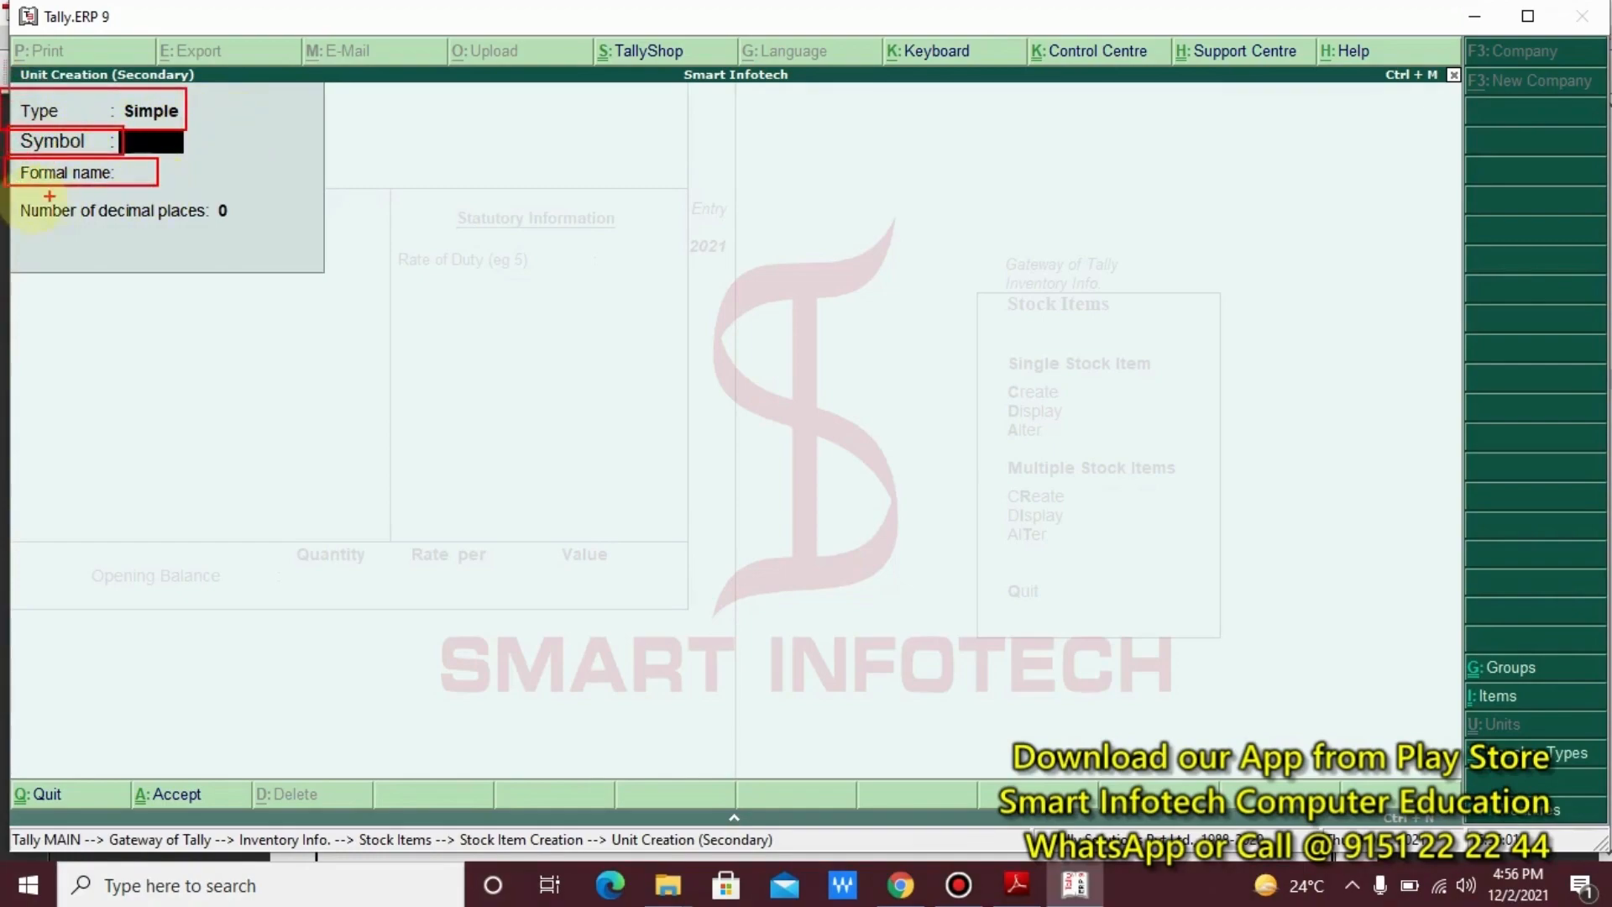
{"action": "left_click_drag", "start_coordinate": [8, 198], "coordinate": [247, 238]}
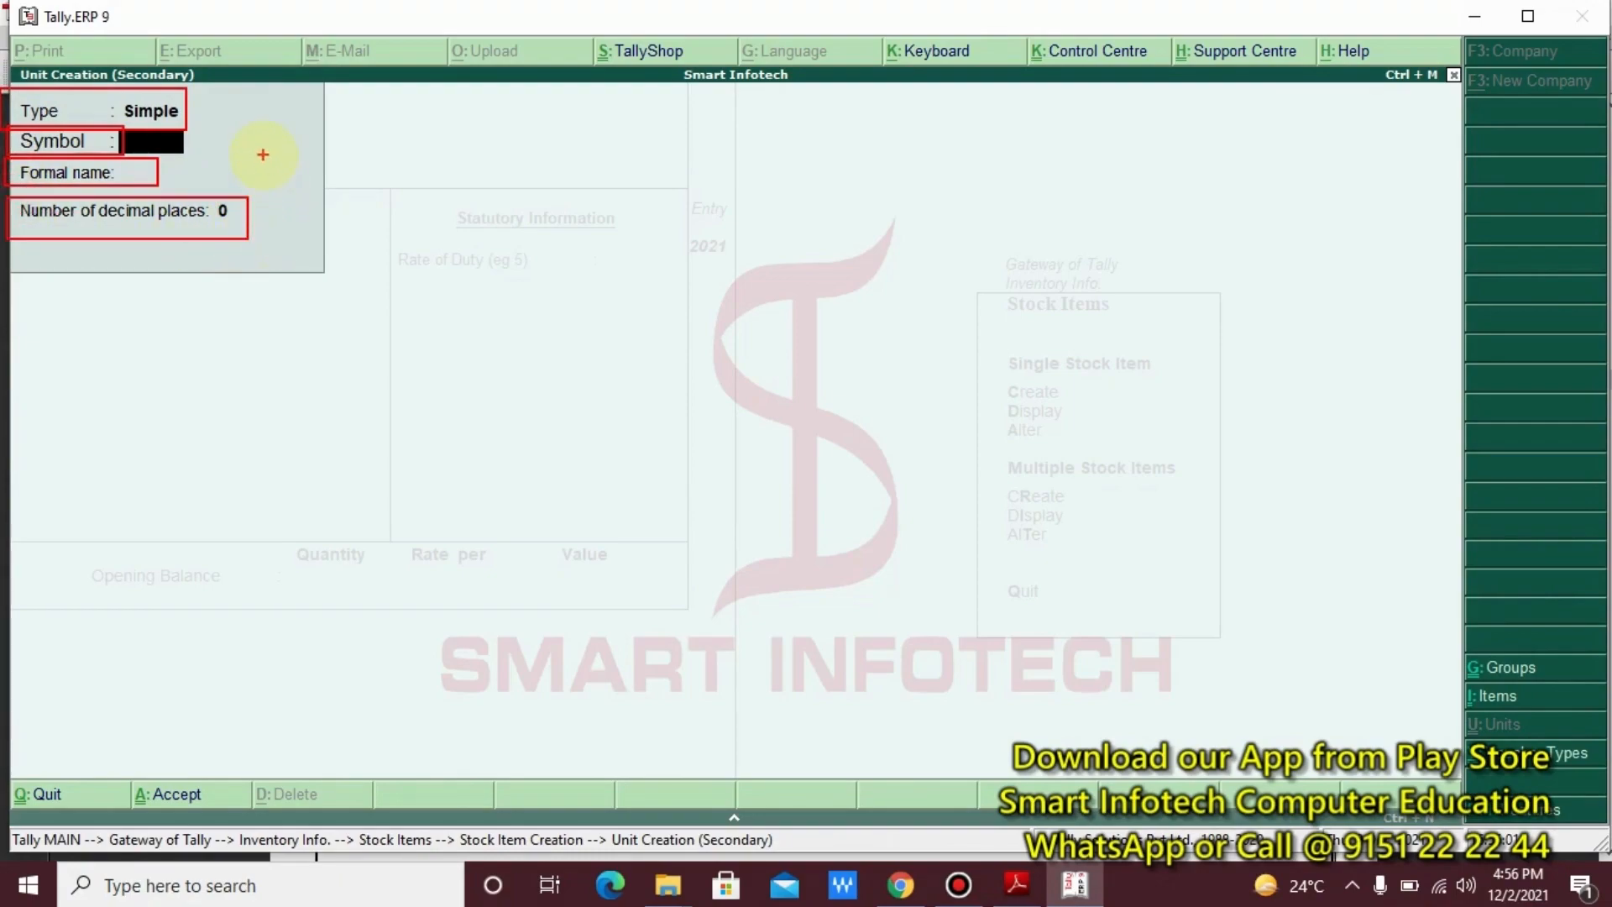
{"action": "left_click_drag", "start_coordinate": [182, 103], "coordinate": [420, 102]}
{"action": "key", "text": "t"}
{"action": "left_click", "coordinate": [439, 93]}
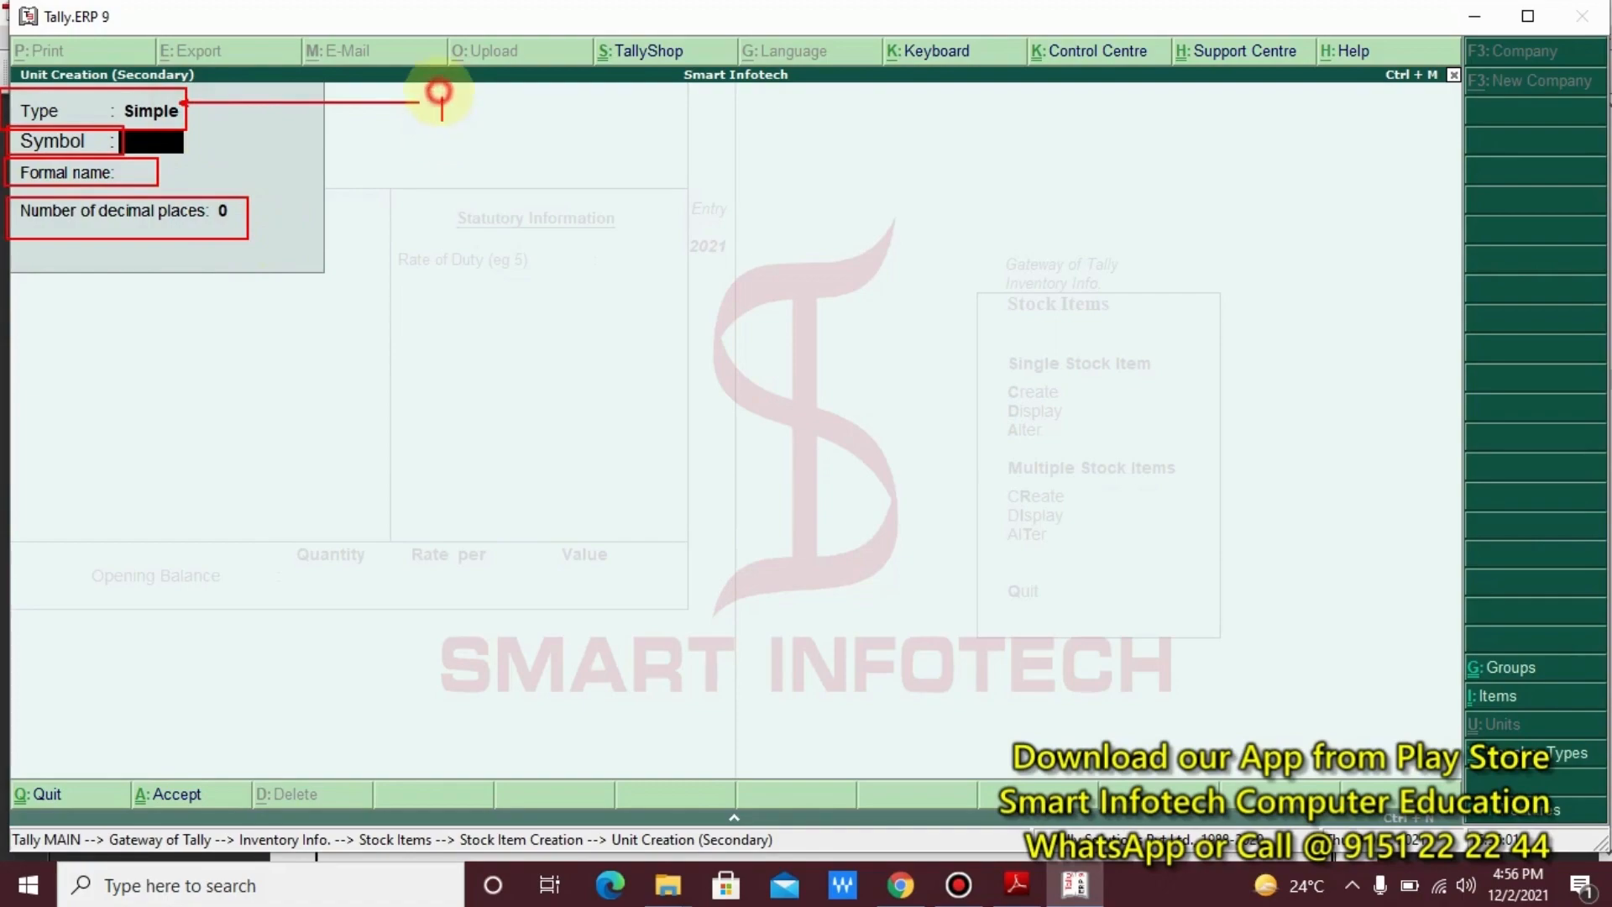
{"action": "type", "text": "Type"}
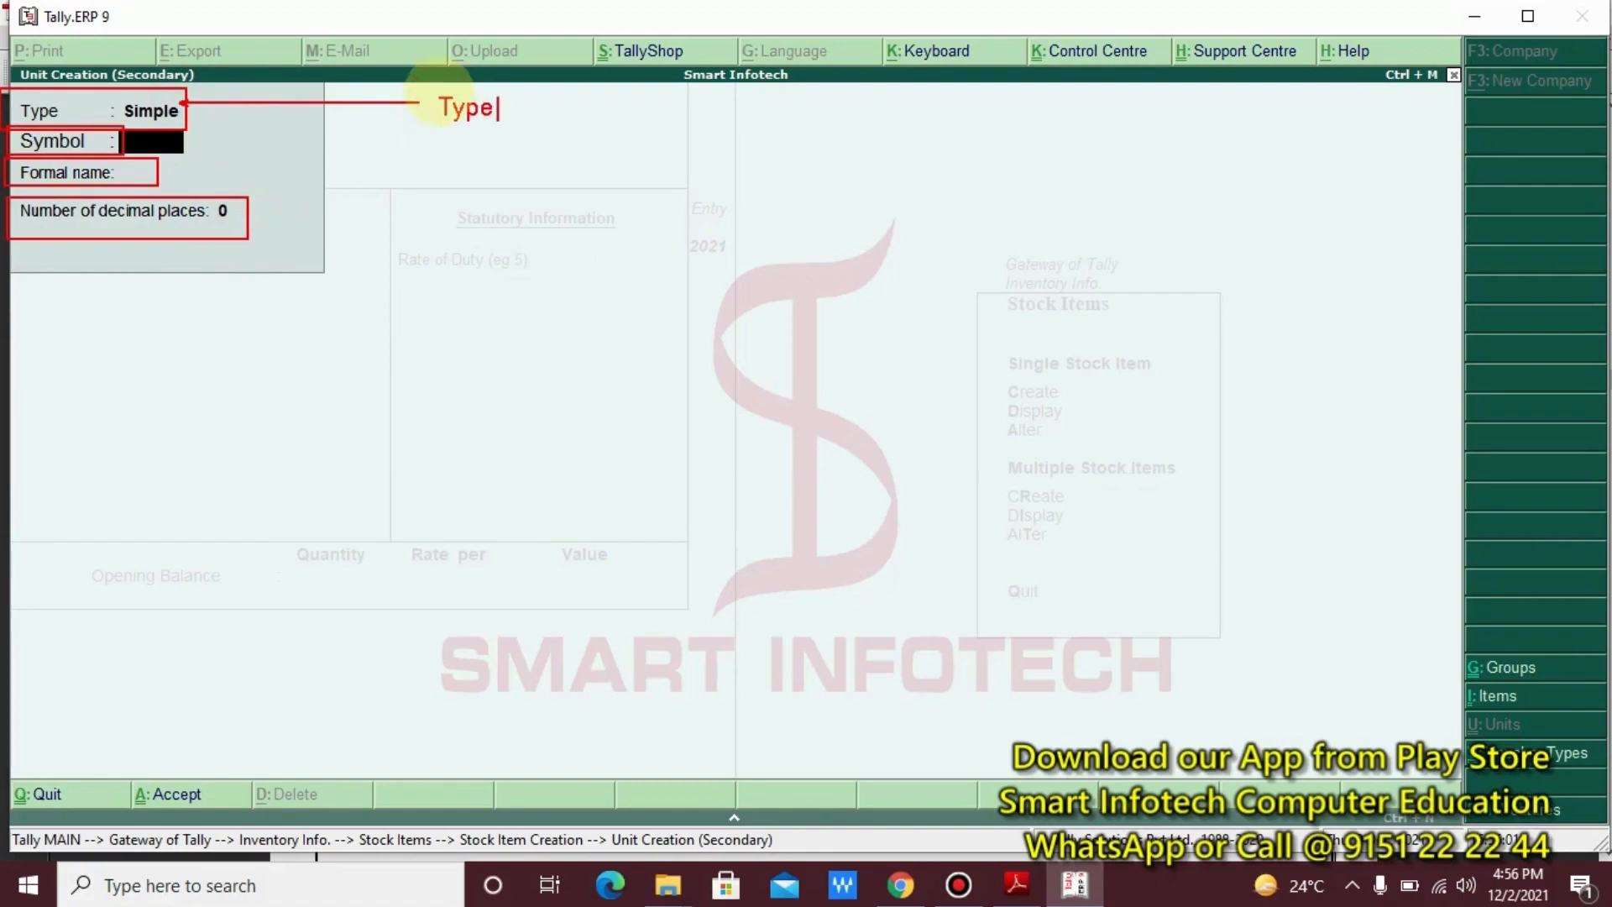
{"action": "type", "text": ": Simple/"}
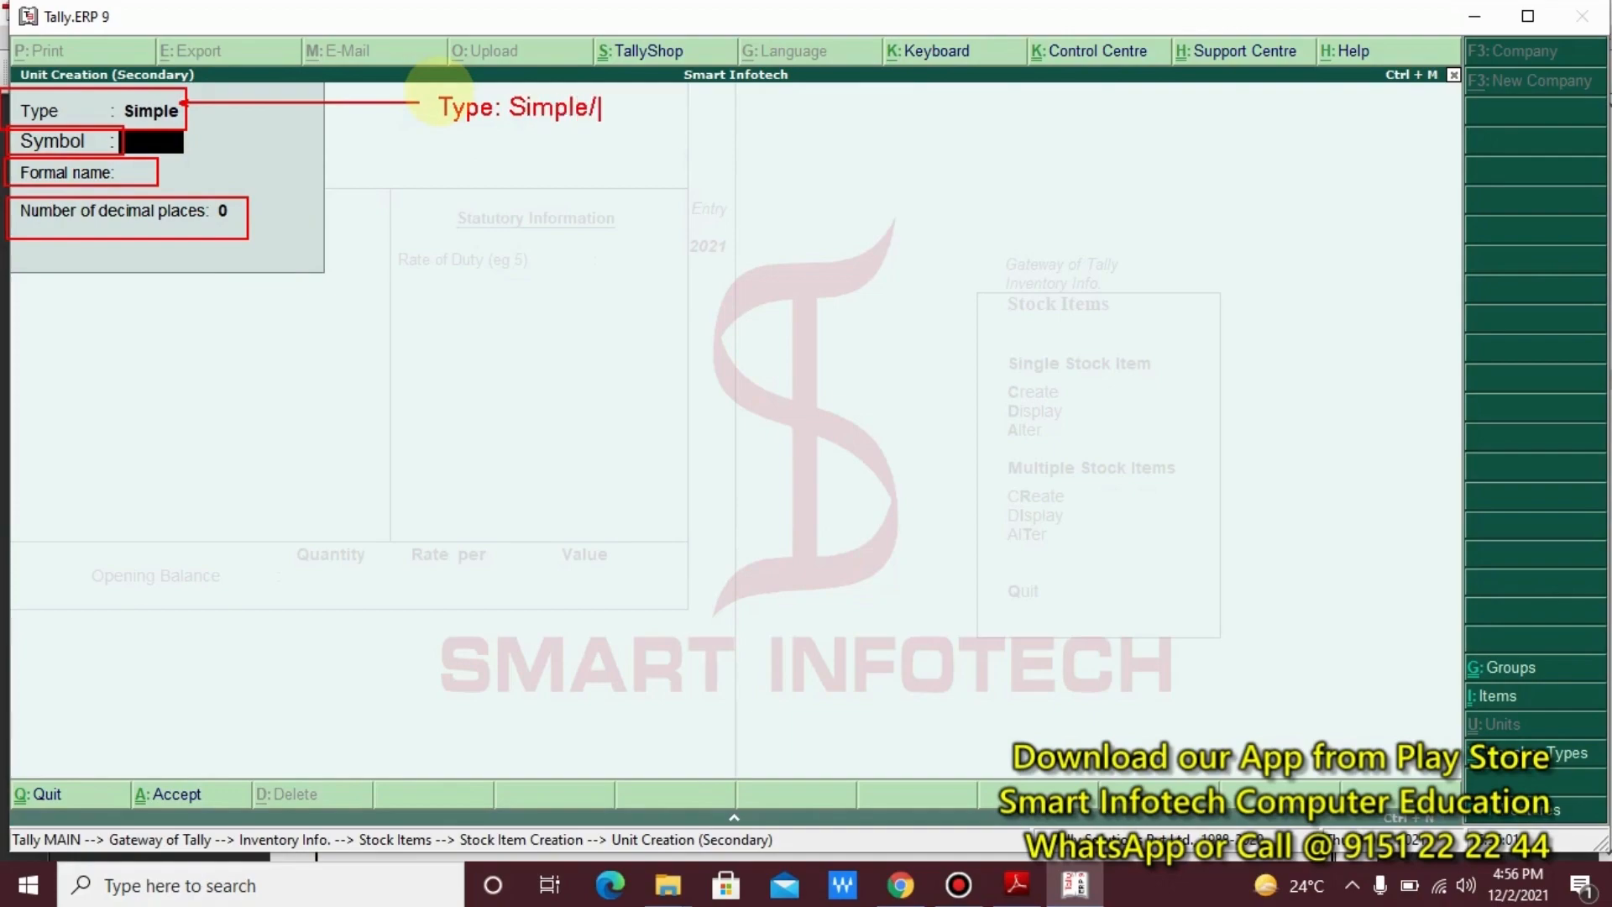
{"action": "type", "text": "Compound"}
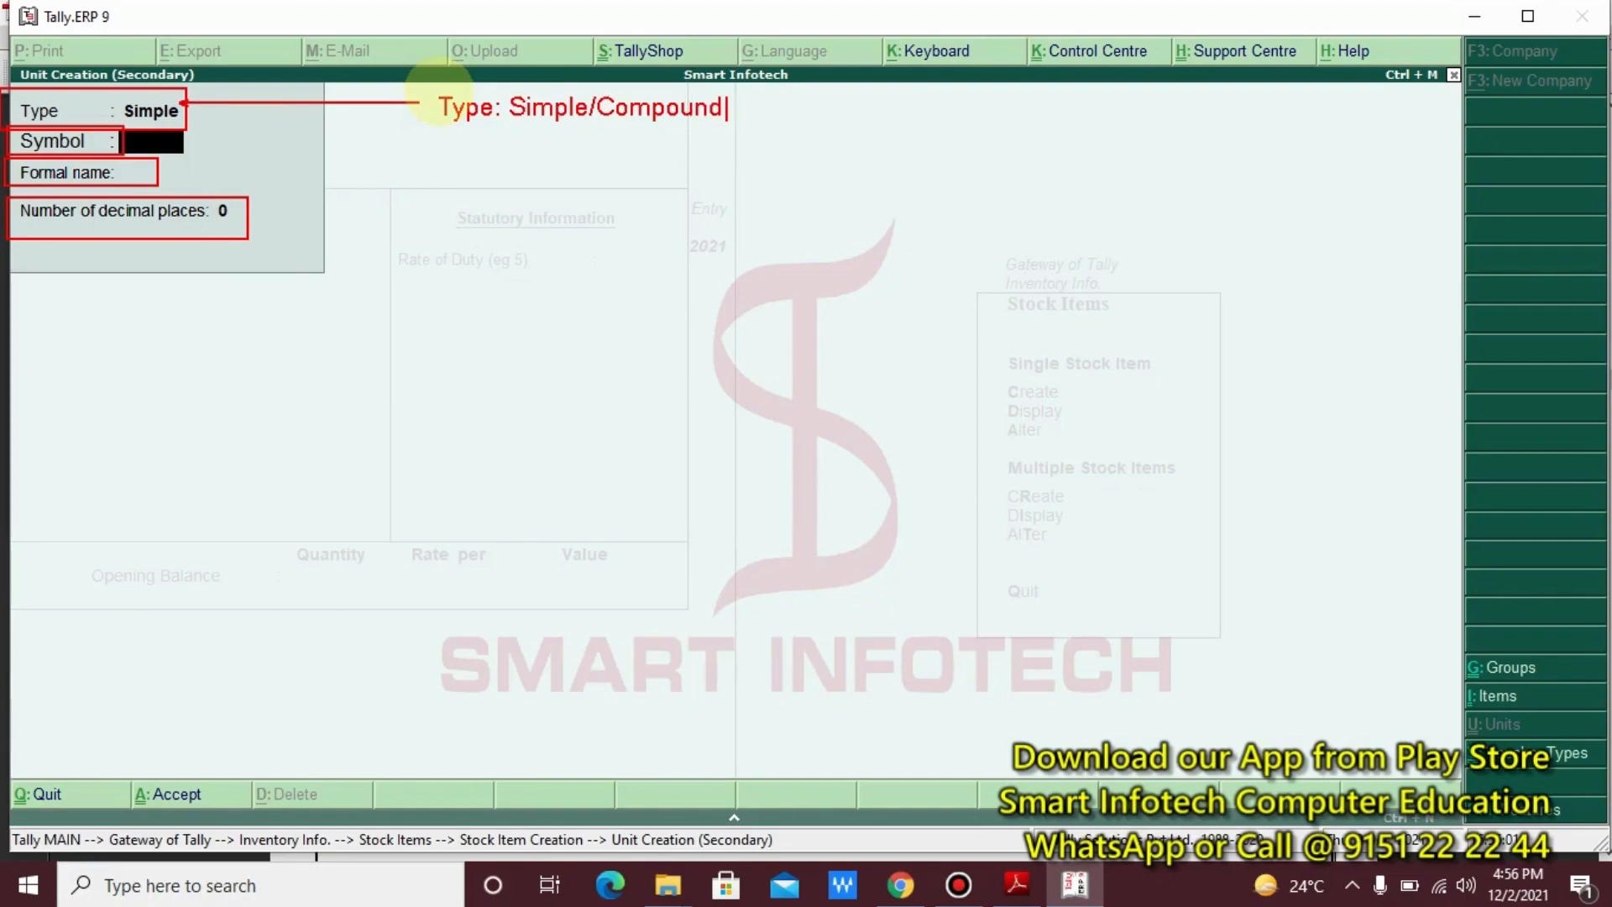
{"action": "key", "text": "Return"}
{"action": "type", "text": "Symbol: K"}
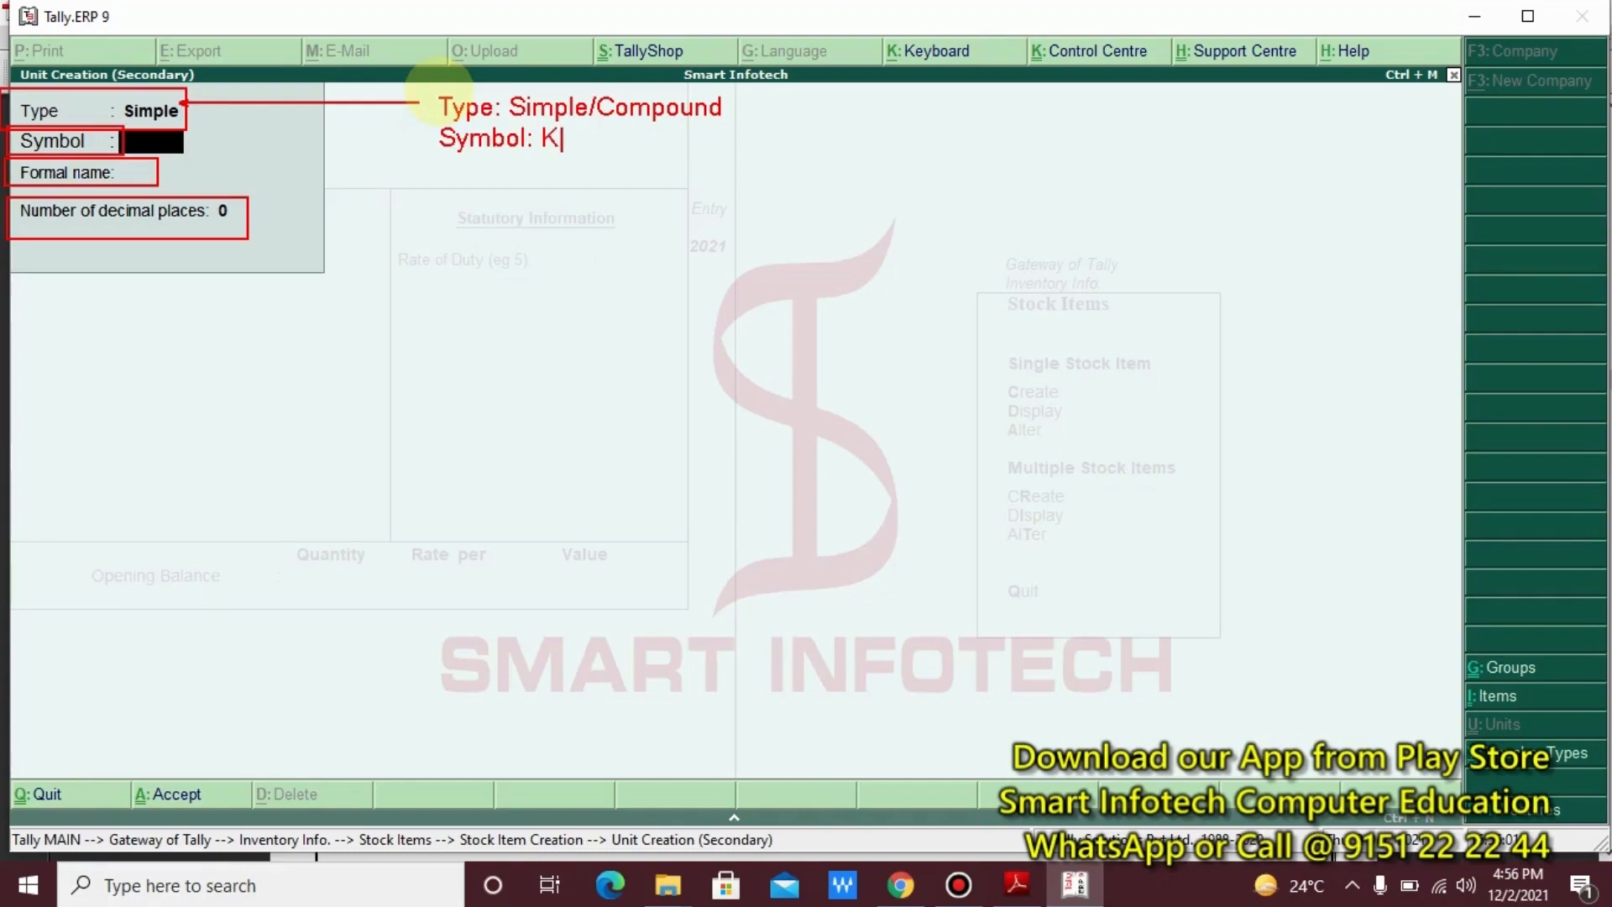
{"action": "type", "text": "g,Dz,Pcs"}
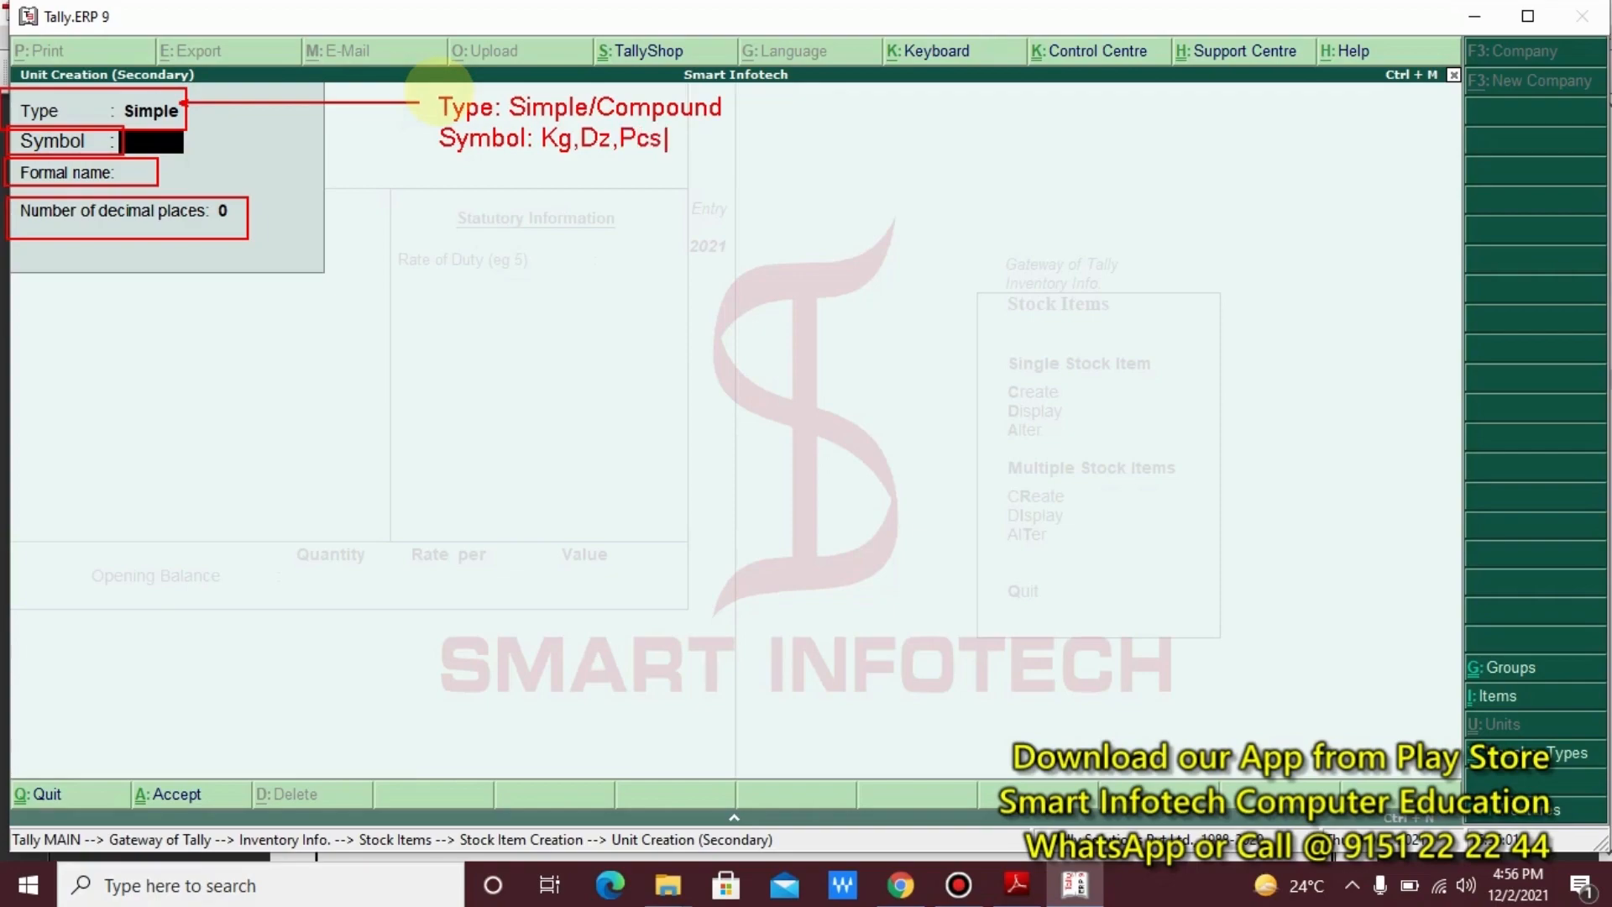
{"action": "key", "text": "Return"}
{"action": "type", "text": "Formal Name"}
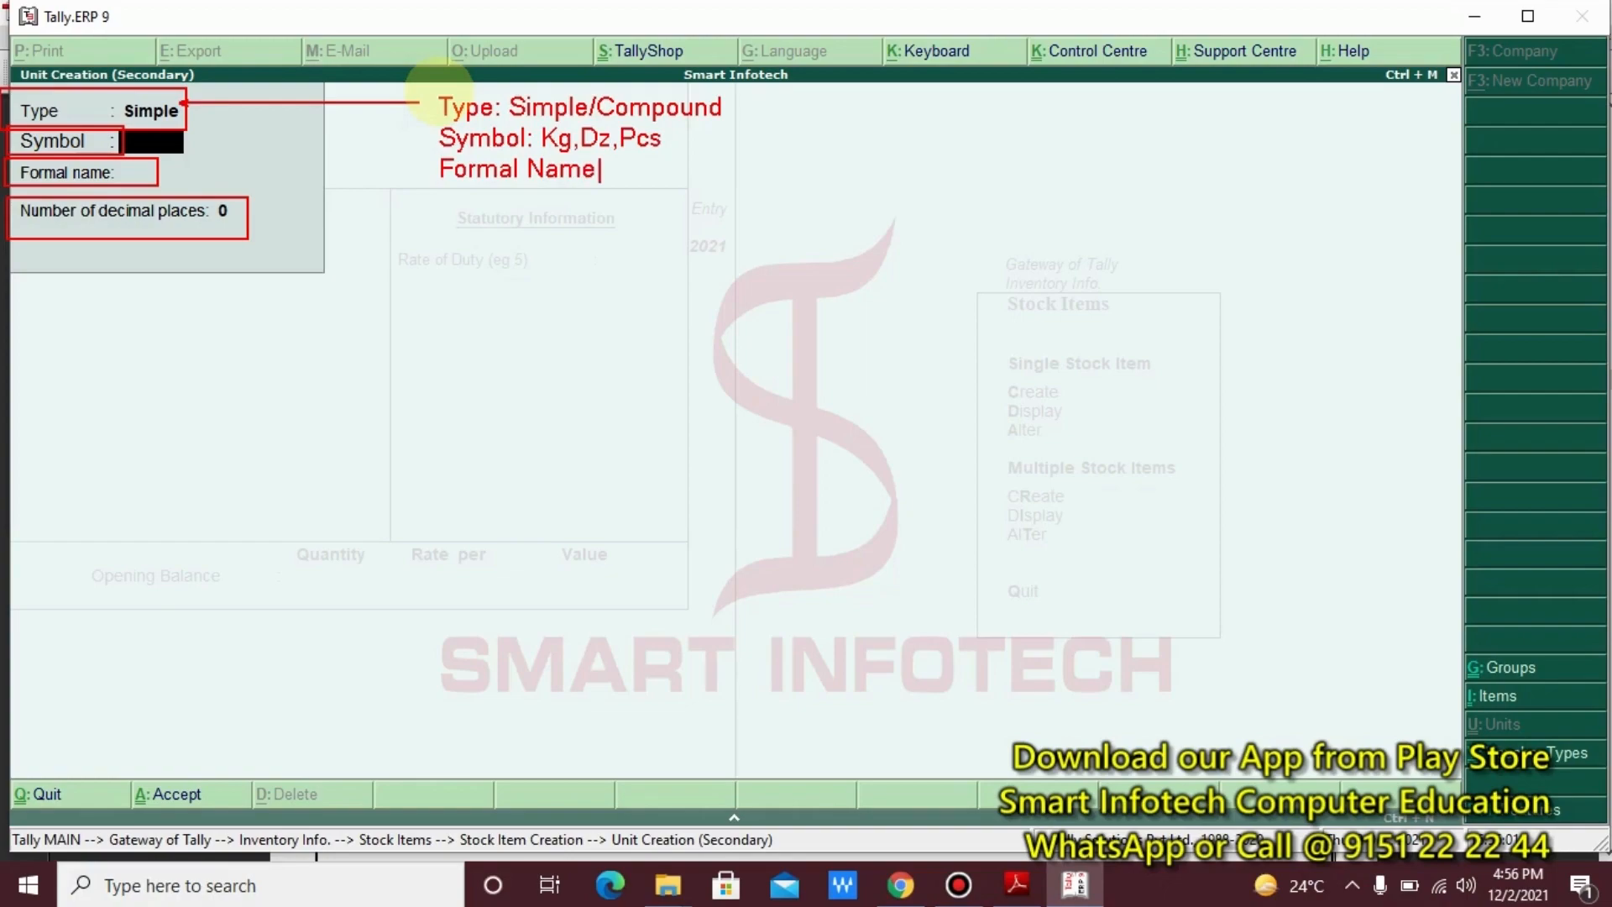
{"action": "type", "text": ": Kilogram"}
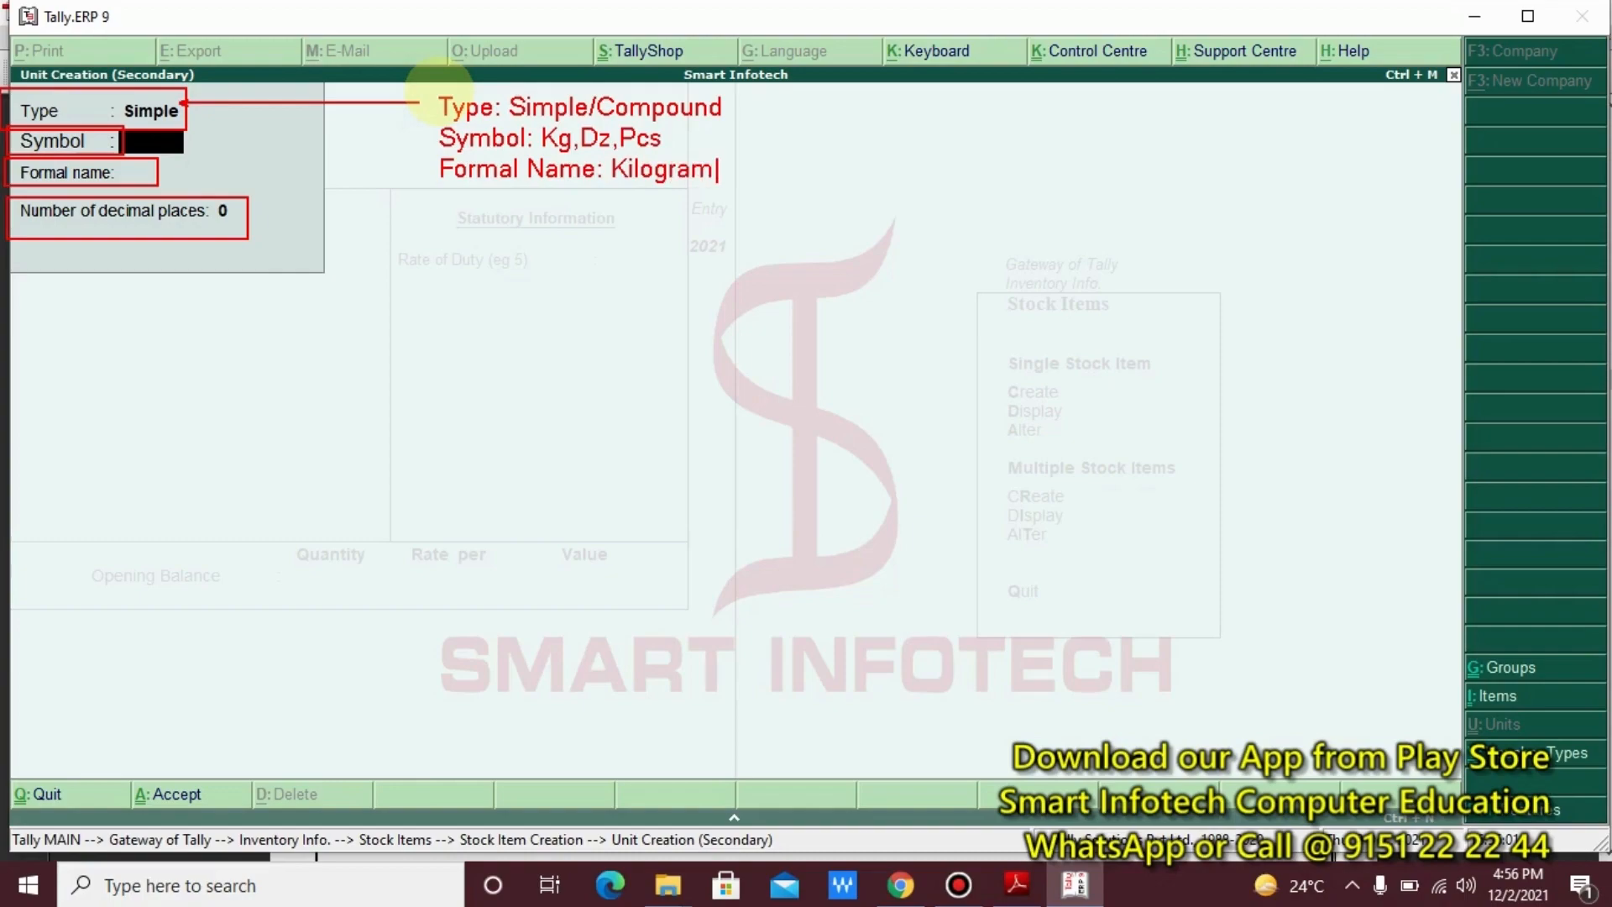
{"action": "type", "text": ", Dozen, Pieces"}
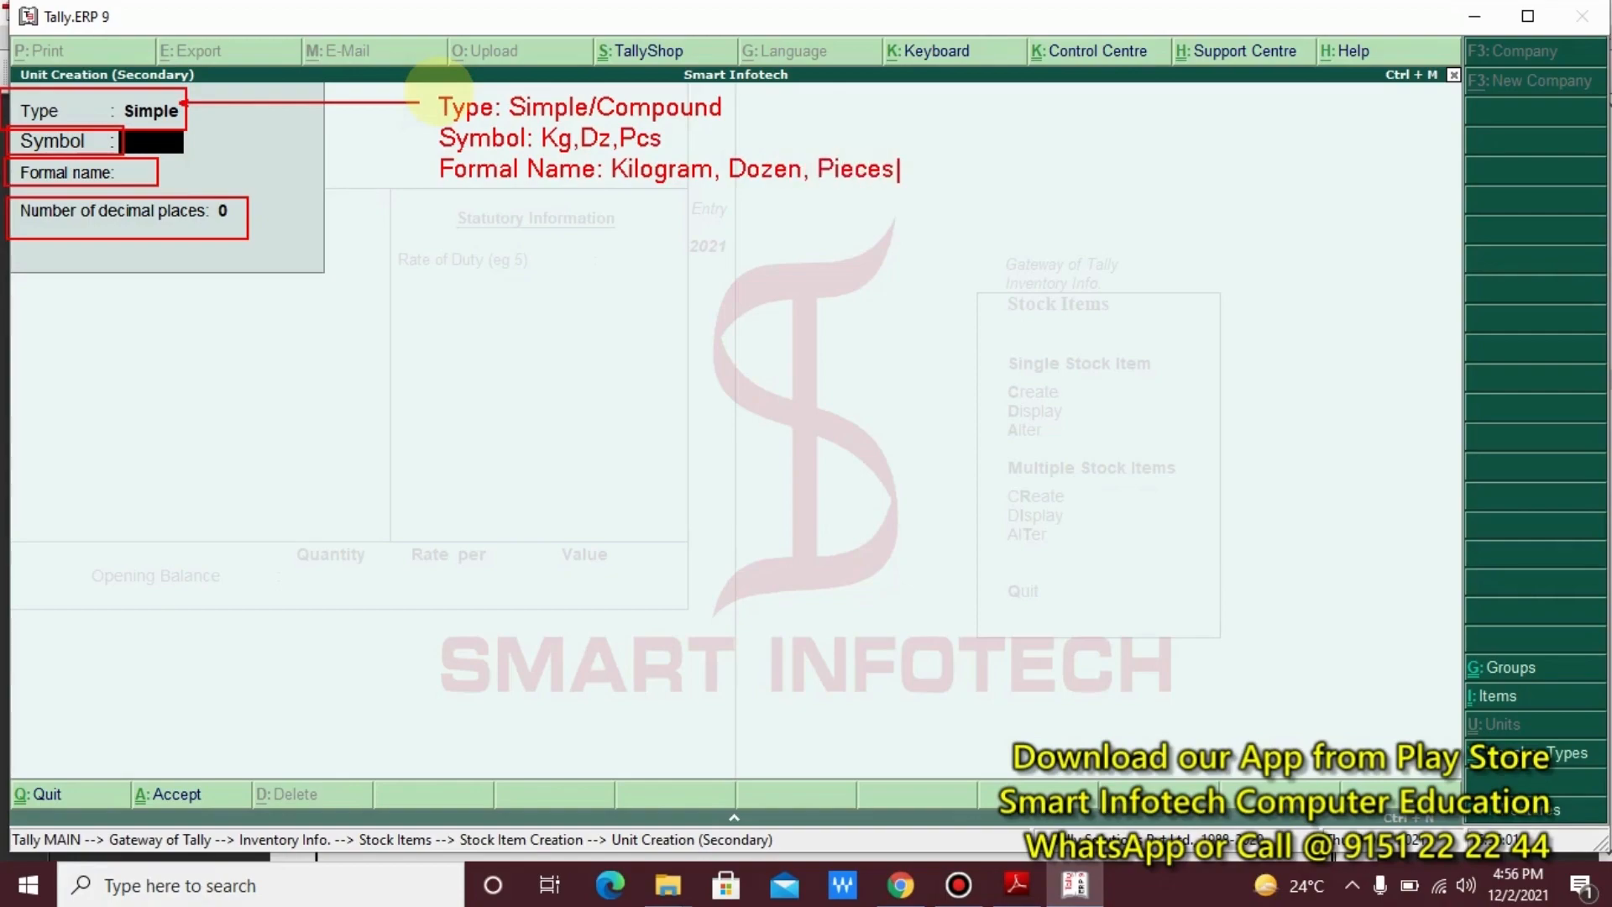
{"action": "key", "text": "Return"}
{"action": "left_click", "coordinate": [439, 90]}
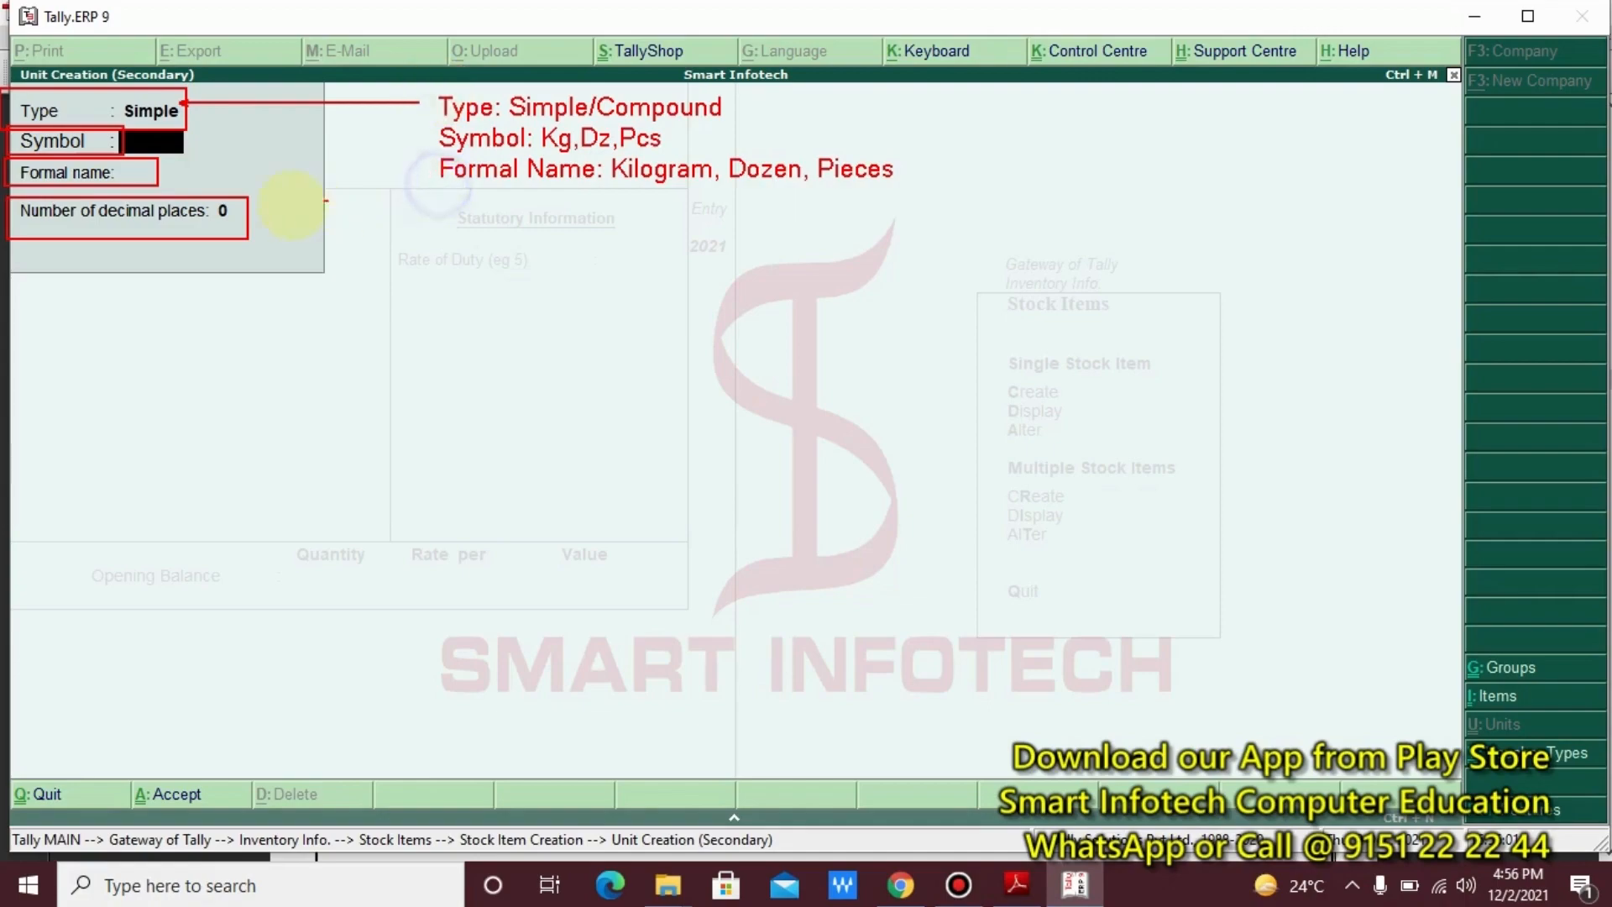
{"action": "left_click_drag", "start_coordinate": [213, 228], "coordinate": [377, 391]}
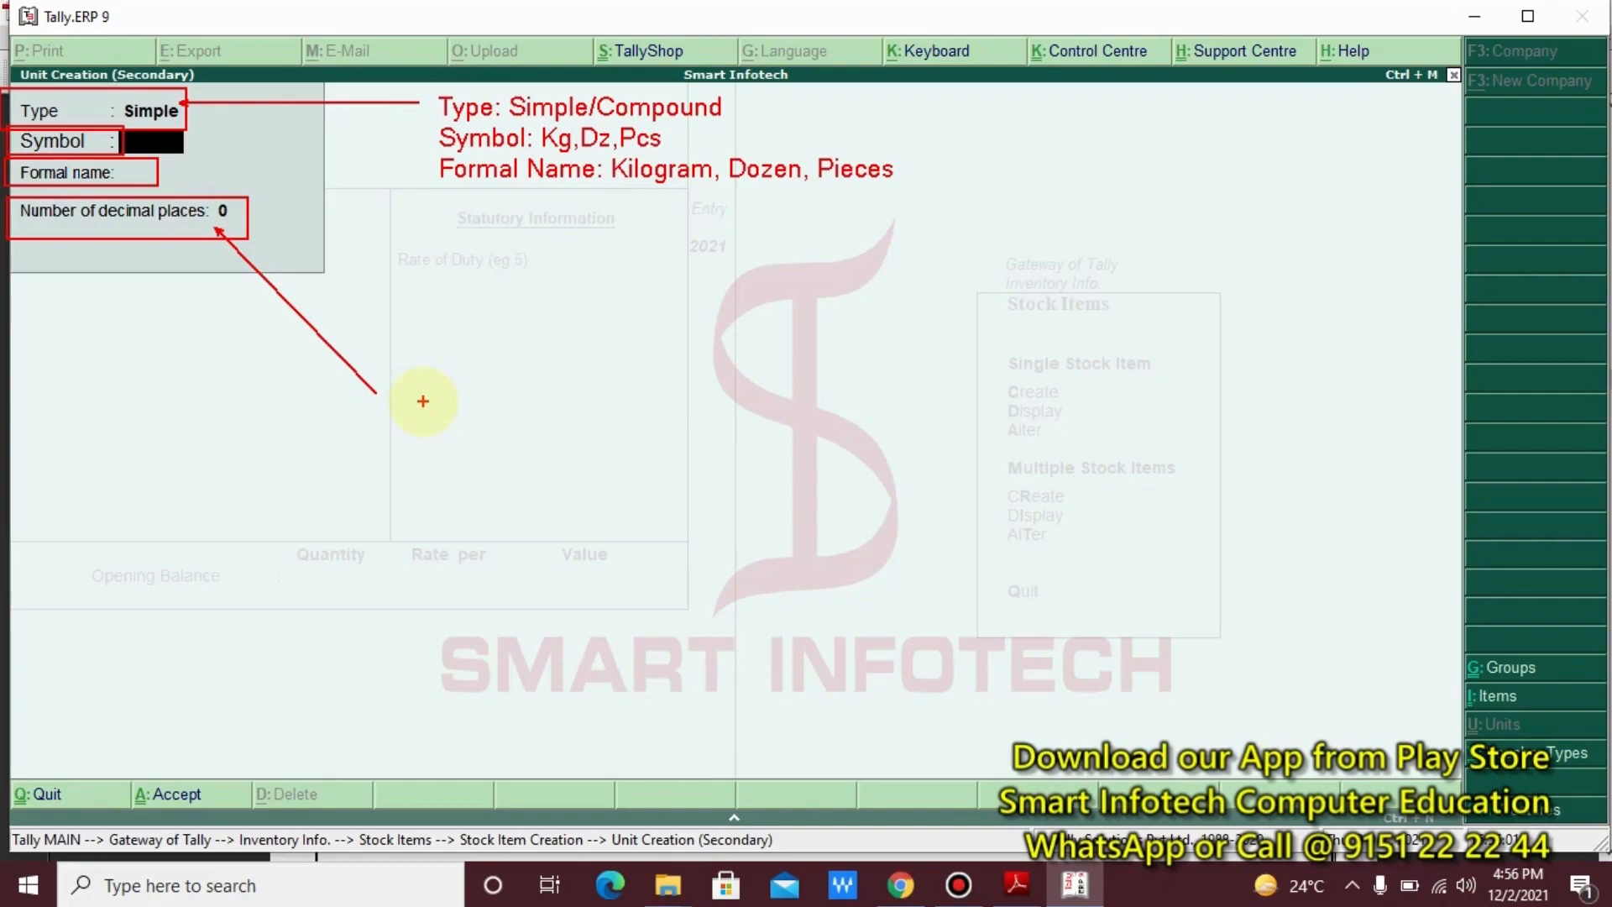
{"action": "key", "text": "t"}
{"action": "type", "text": "2"}
{"action": "key", "text": "Return"}
{"action": "key", "text": "Return"}
{"action": "type", "text": "nahi to  0"}
{"action": "key", "text": "Escape"}
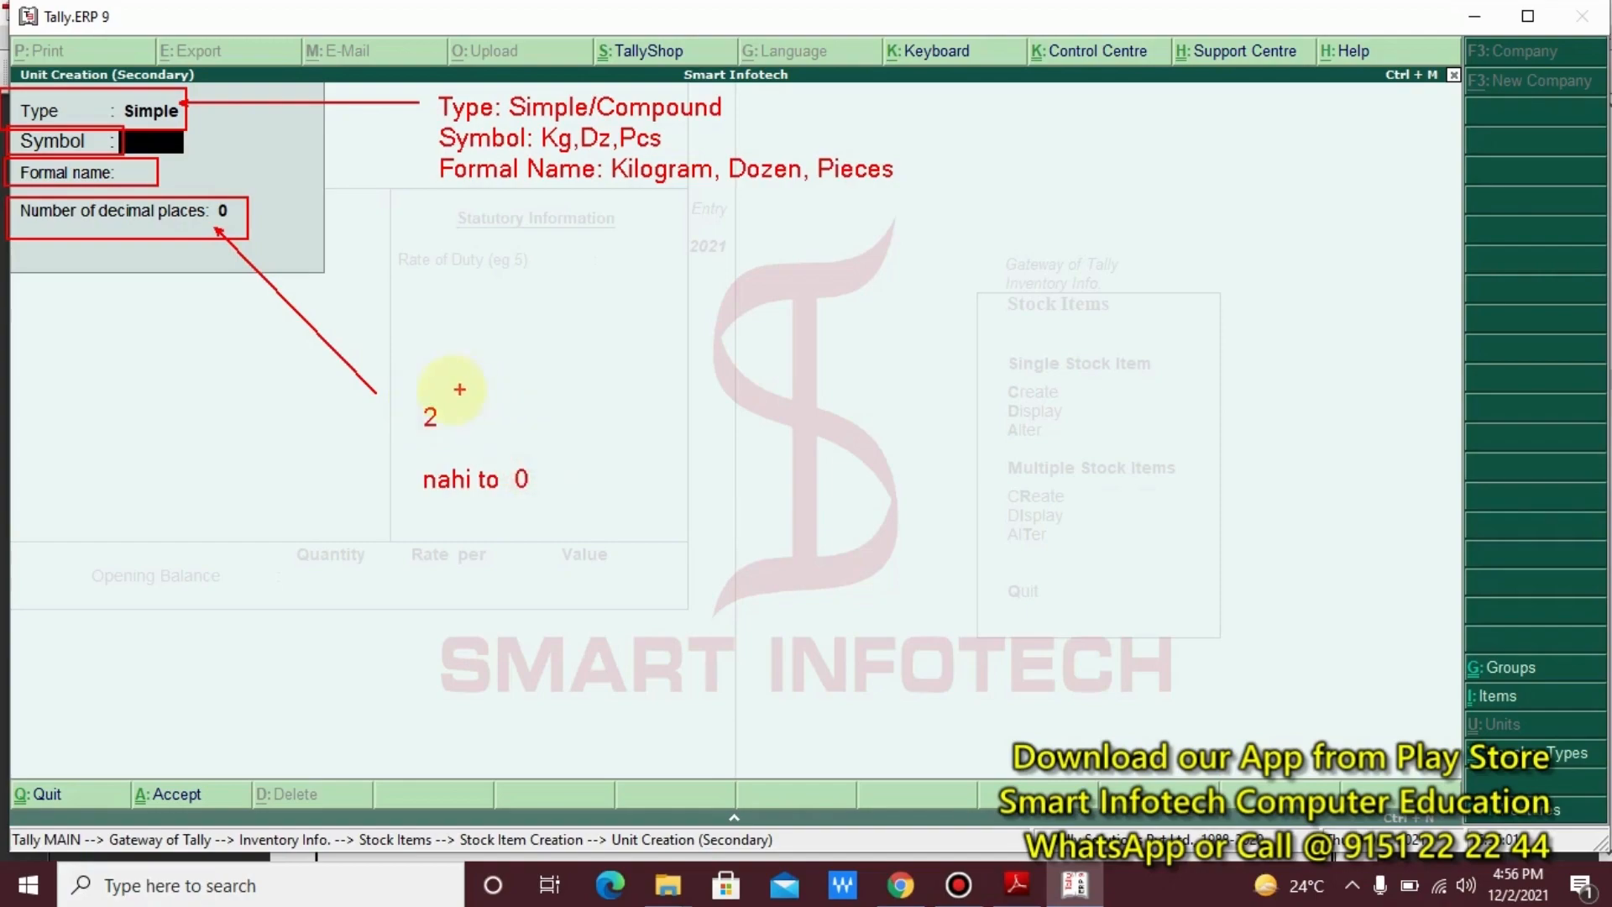
{"action": "left_click_drag", "start_coordinate": [392, 382], "coordinate": [470, 444]}
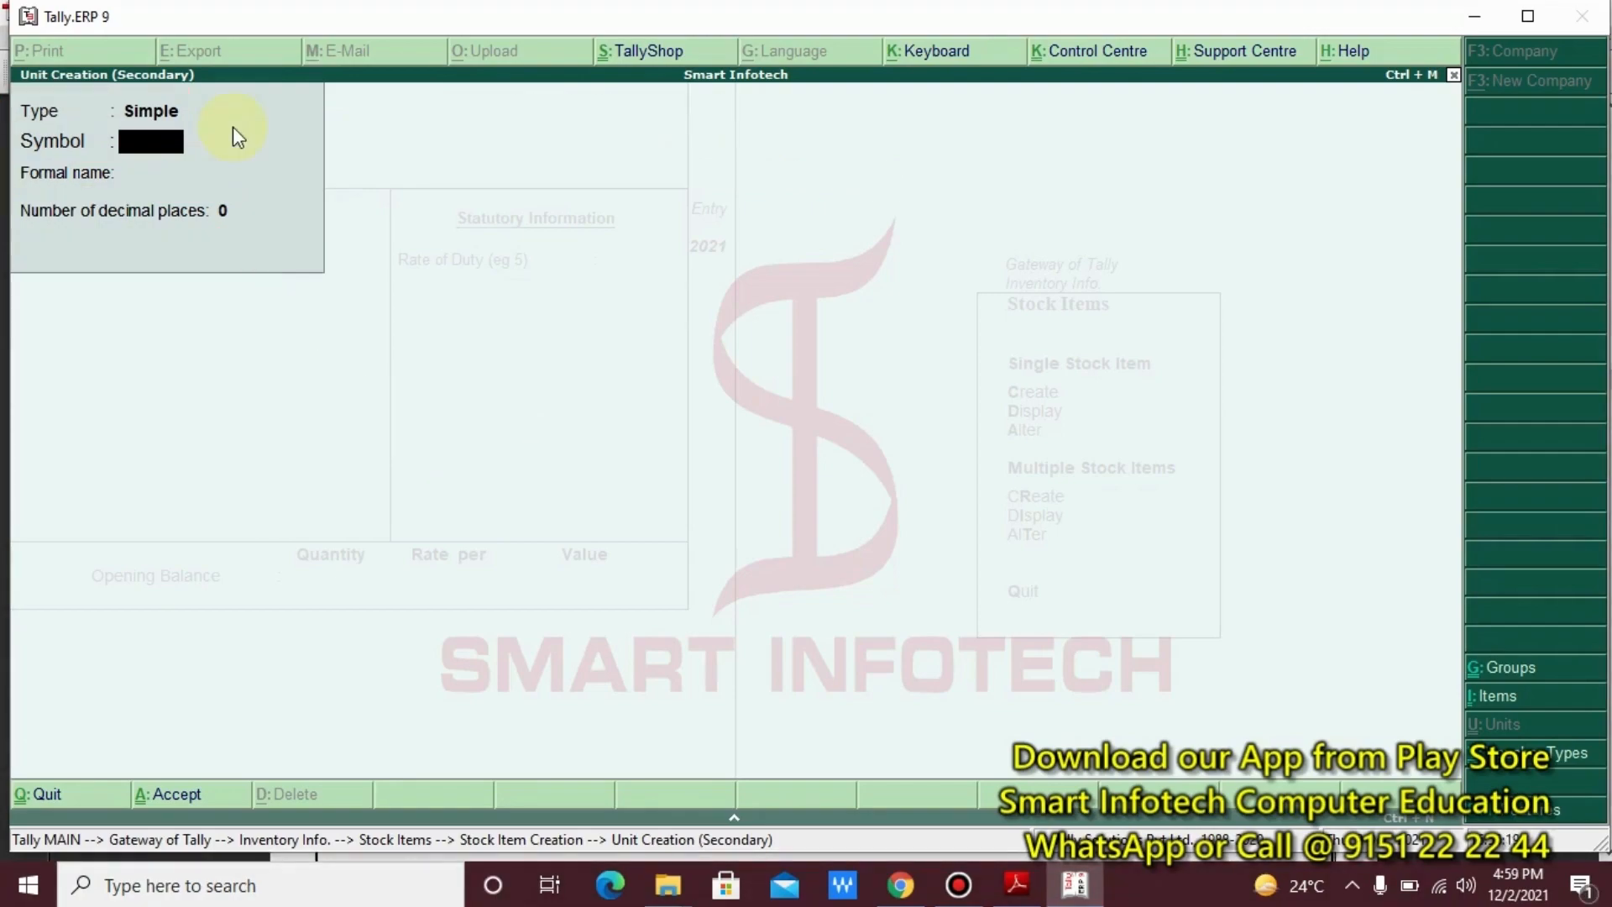
{"action": "type", "text": "Pcs"}
{"action": "key", "text": "BackSpace"}
{"action": "key", "text": "BackSpace"}
{"action": "key", "text": "BackSpace"}
- Go back to the new unit's type, look through the Compound and Simple choices, and keep Simple
{"action": "key", "text": "BackSpace"}
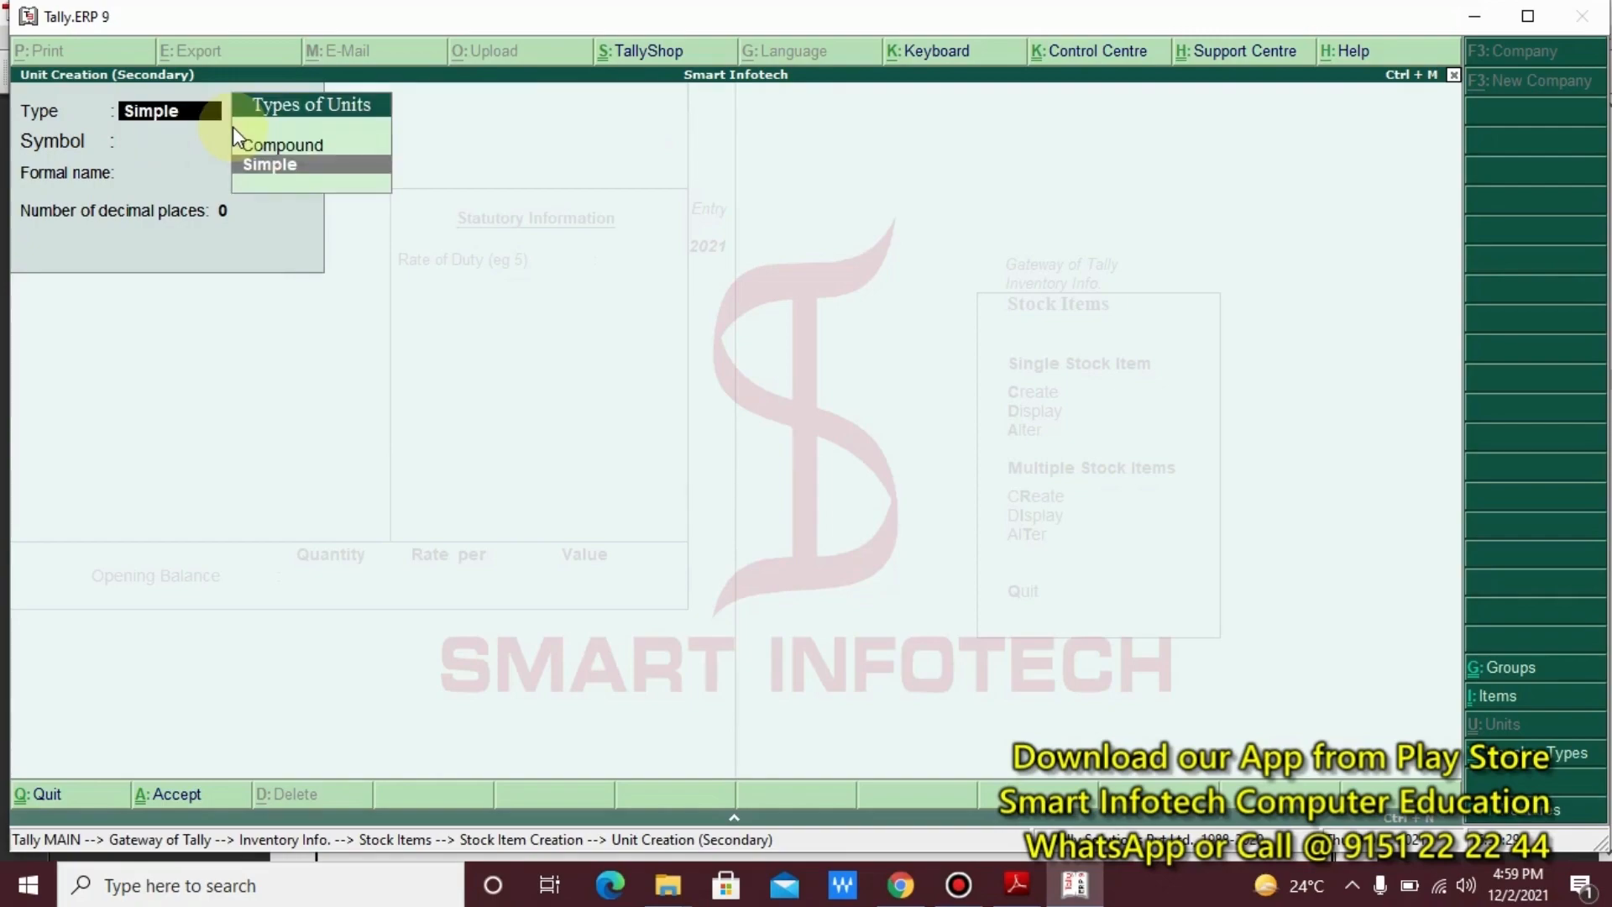
{"action": "key", "text": "Up"}
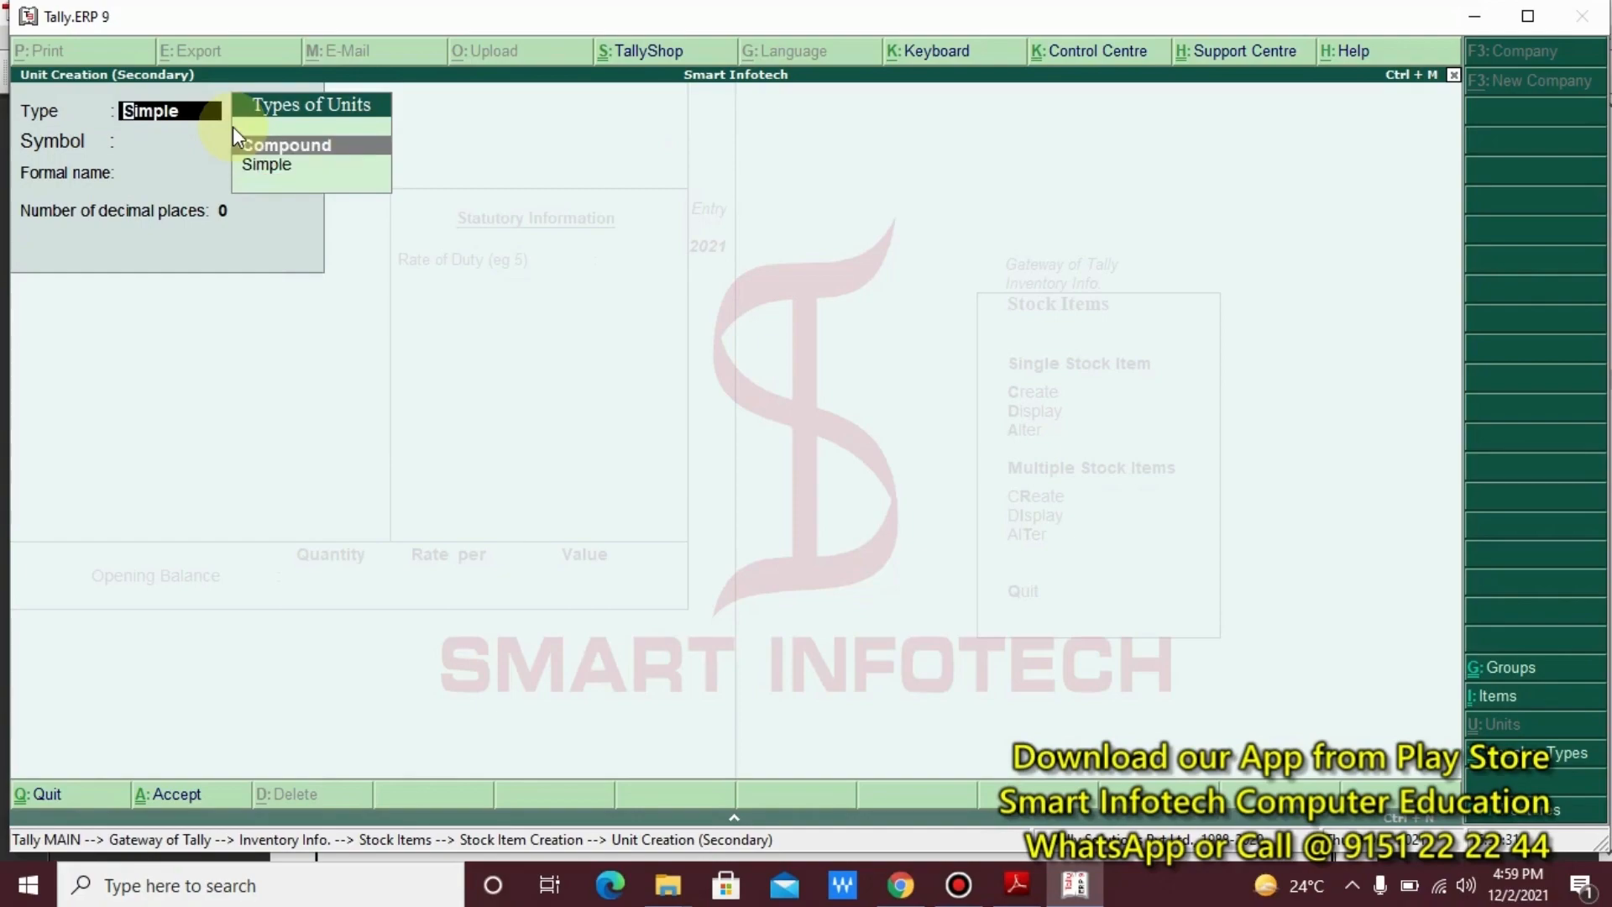
{"action": "key", "text": "Down"}
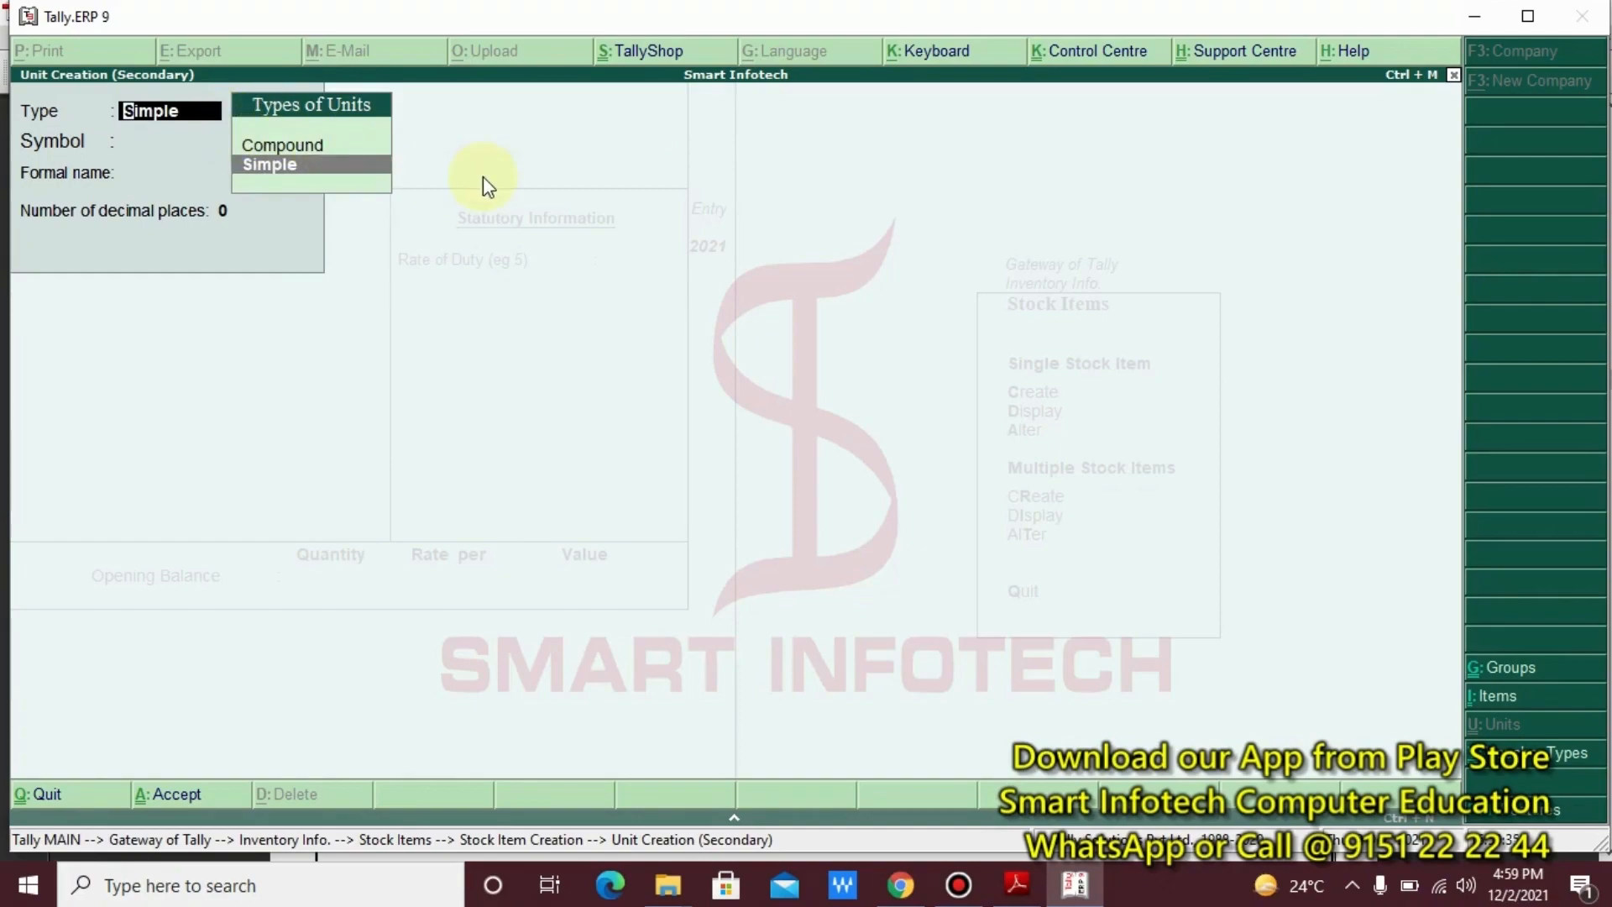
{"action": "key", "text": "Return"}
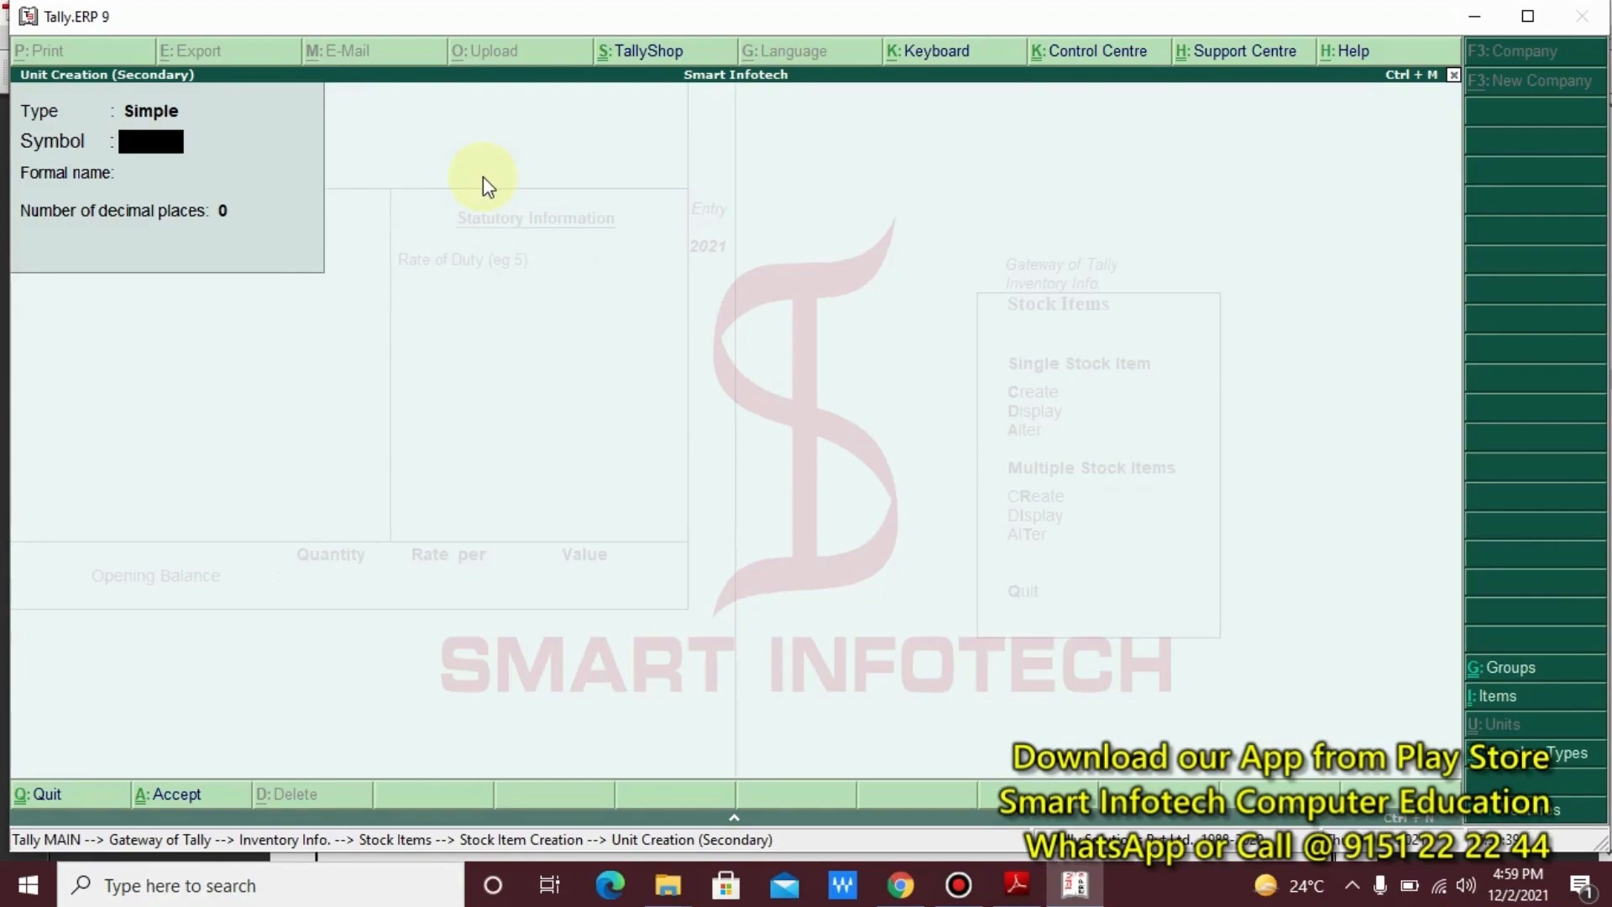
- Save the simple unit with symbol Pcs, formal name Pieces and 0 decimal places, and return to the Hard Disk item
{"action": "type", "text": "Pcs"}
{"action": "key", "text": "Return"}
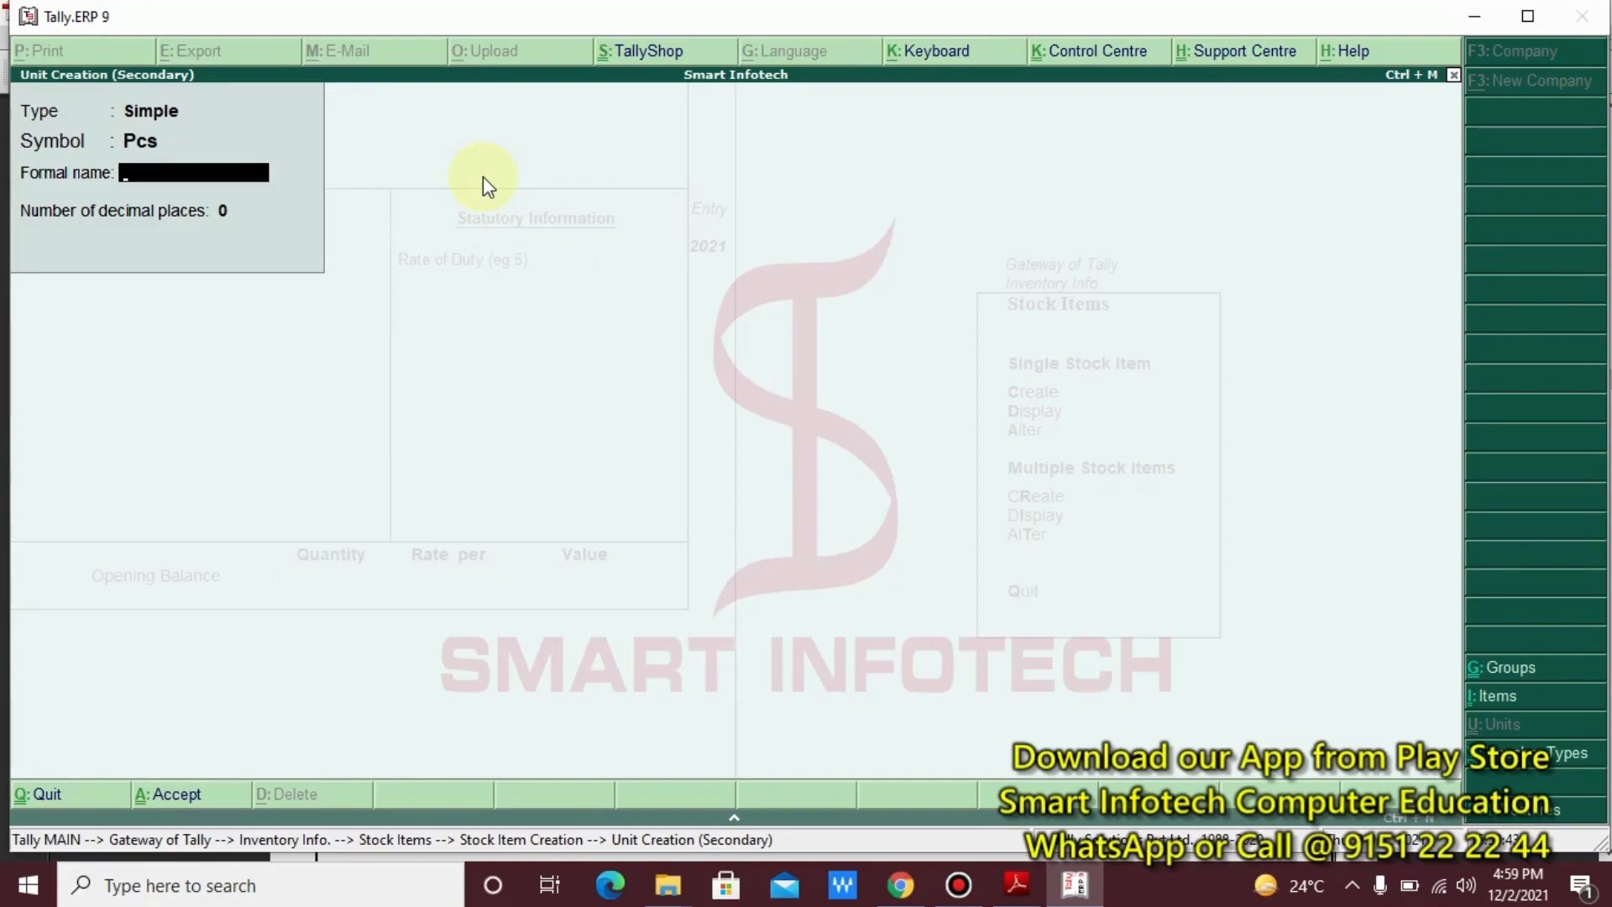
{"action": "type", "text": "Pieces"}
{"action": "key", "text": "Return"}
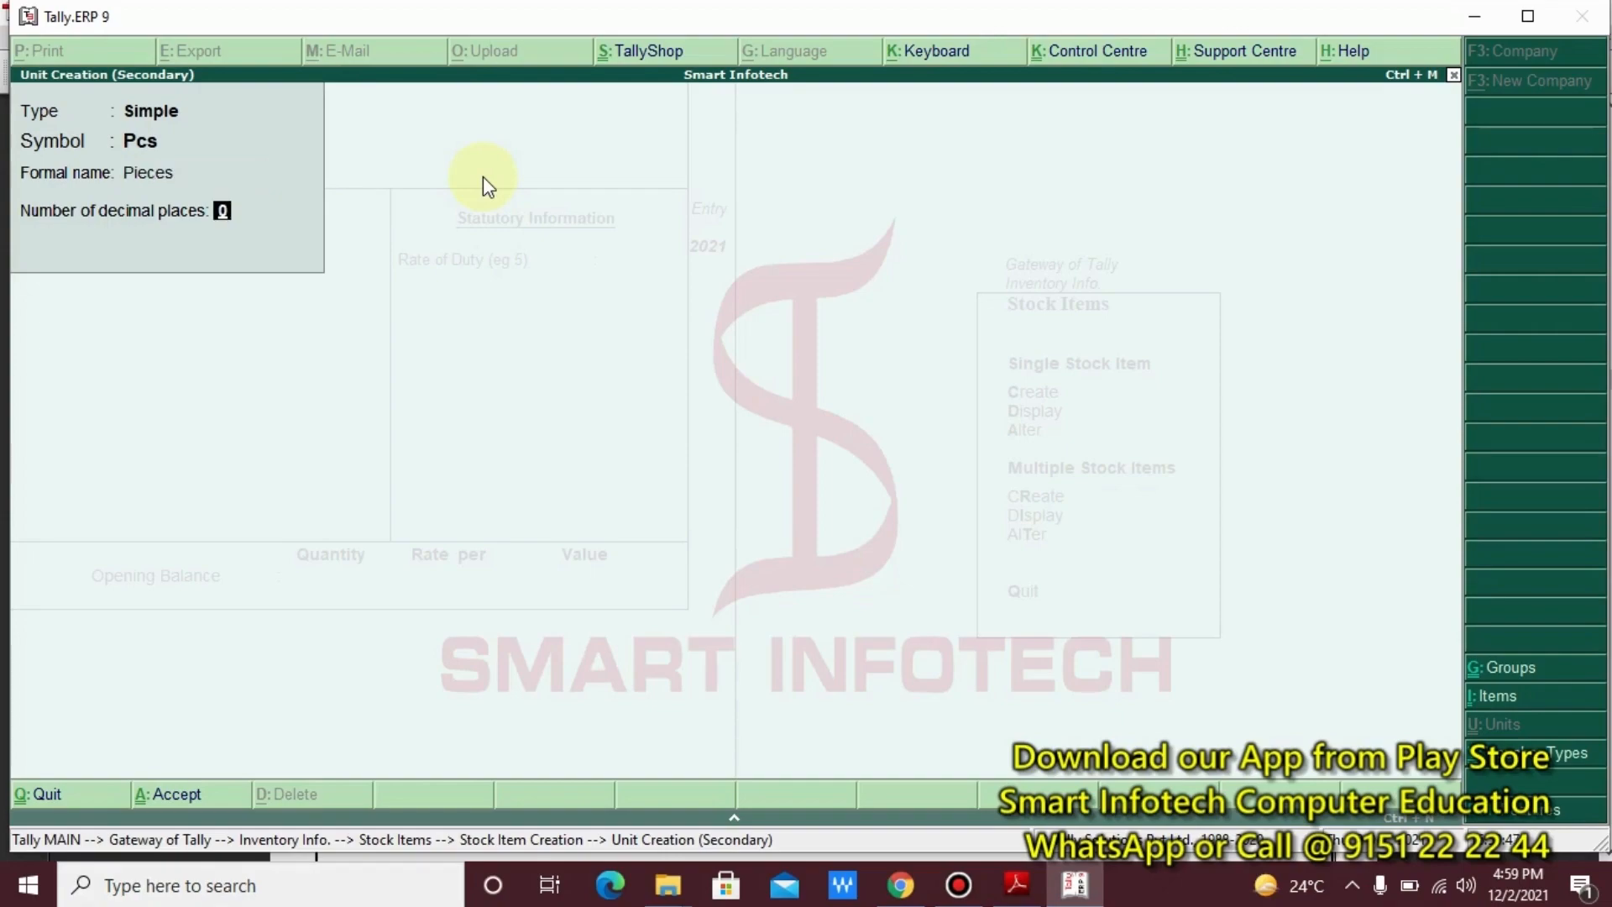
{"action": "key", "text": "Return"}
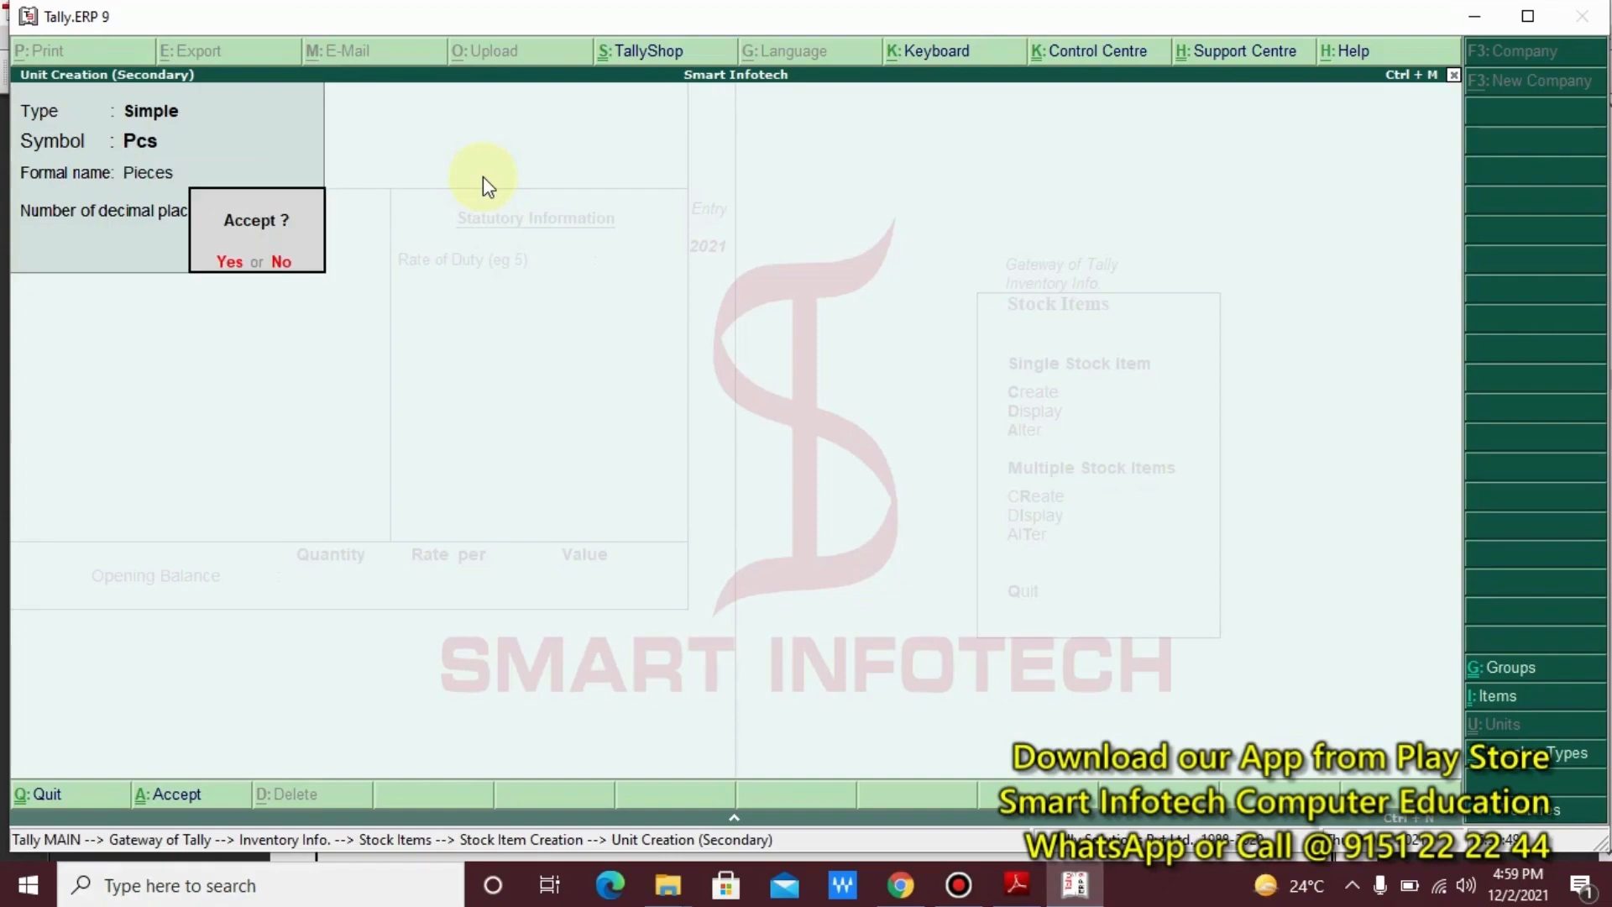
{"action": "key", "text": "Return"}
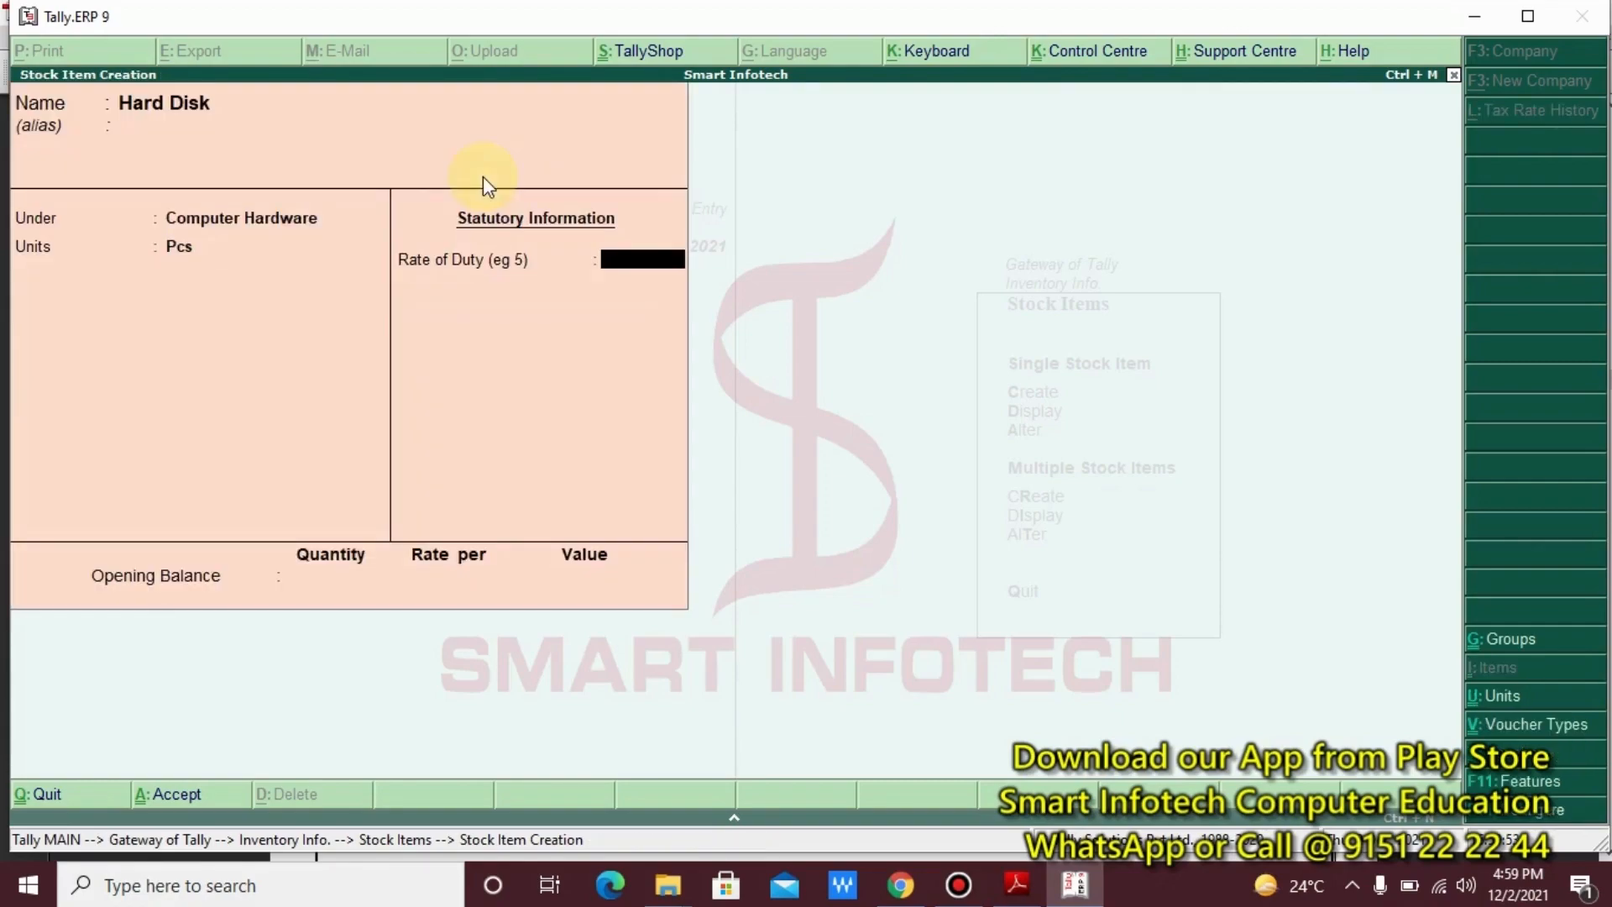
{"action": "key", "text": "ctrl+2"}
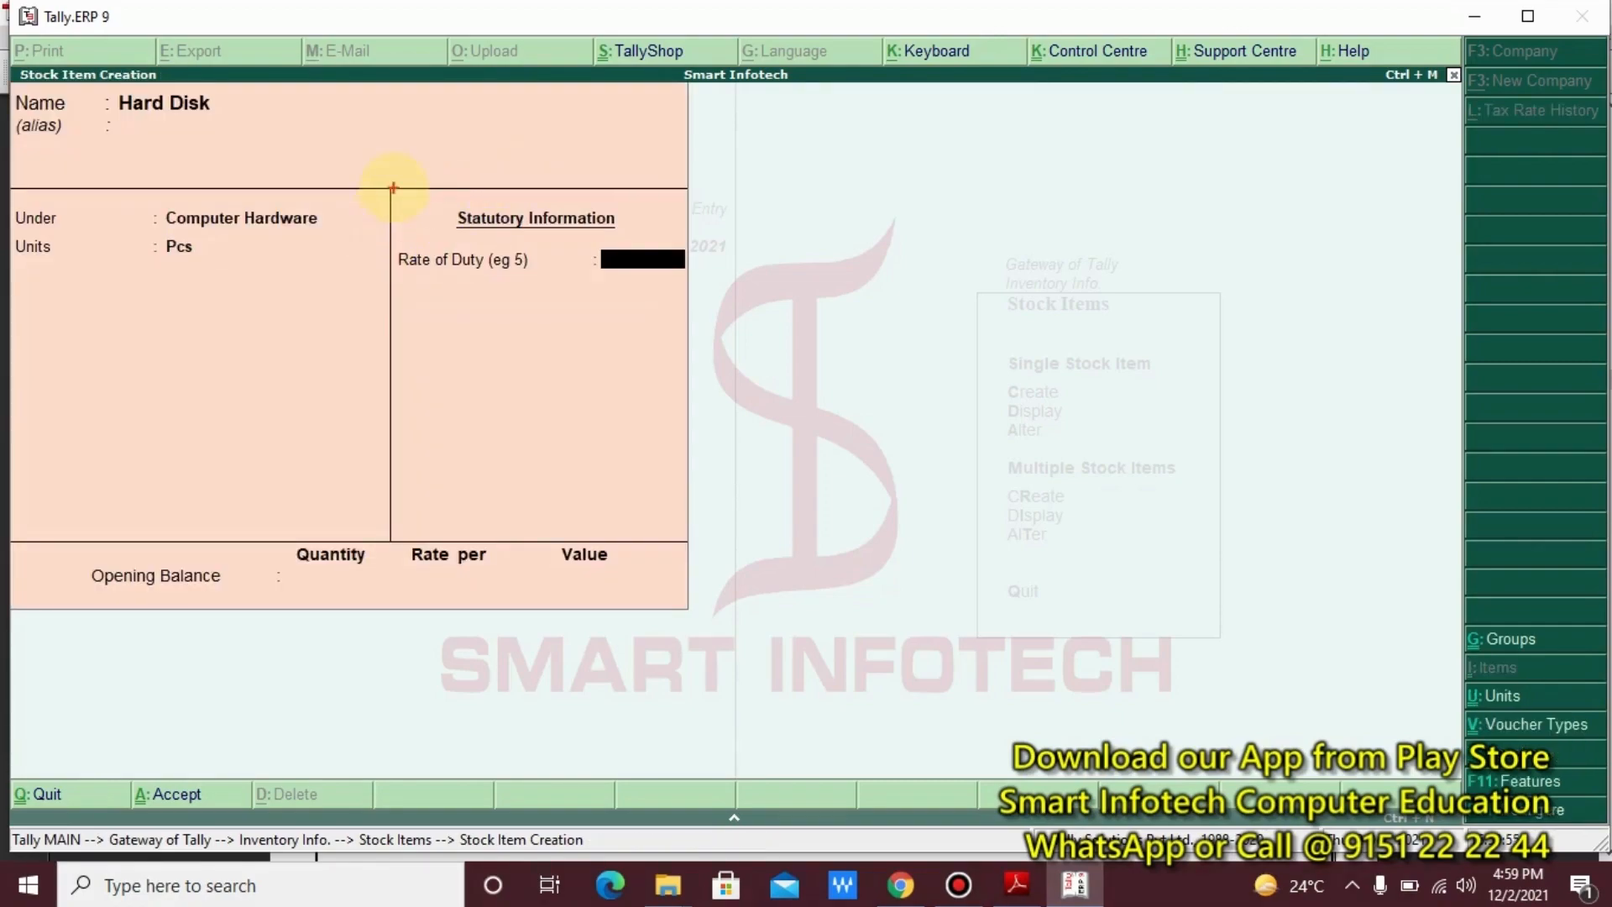
{"action": "mouse_move", "coordinate": [392, 187]}
{"action": "left_mouse_down"}
{"action": "mouse_move", "coordinate": [720, 332]}
{"action": "mouse_move", "coordinate": [758, 332]}
{"action": "left_mouse_up"}
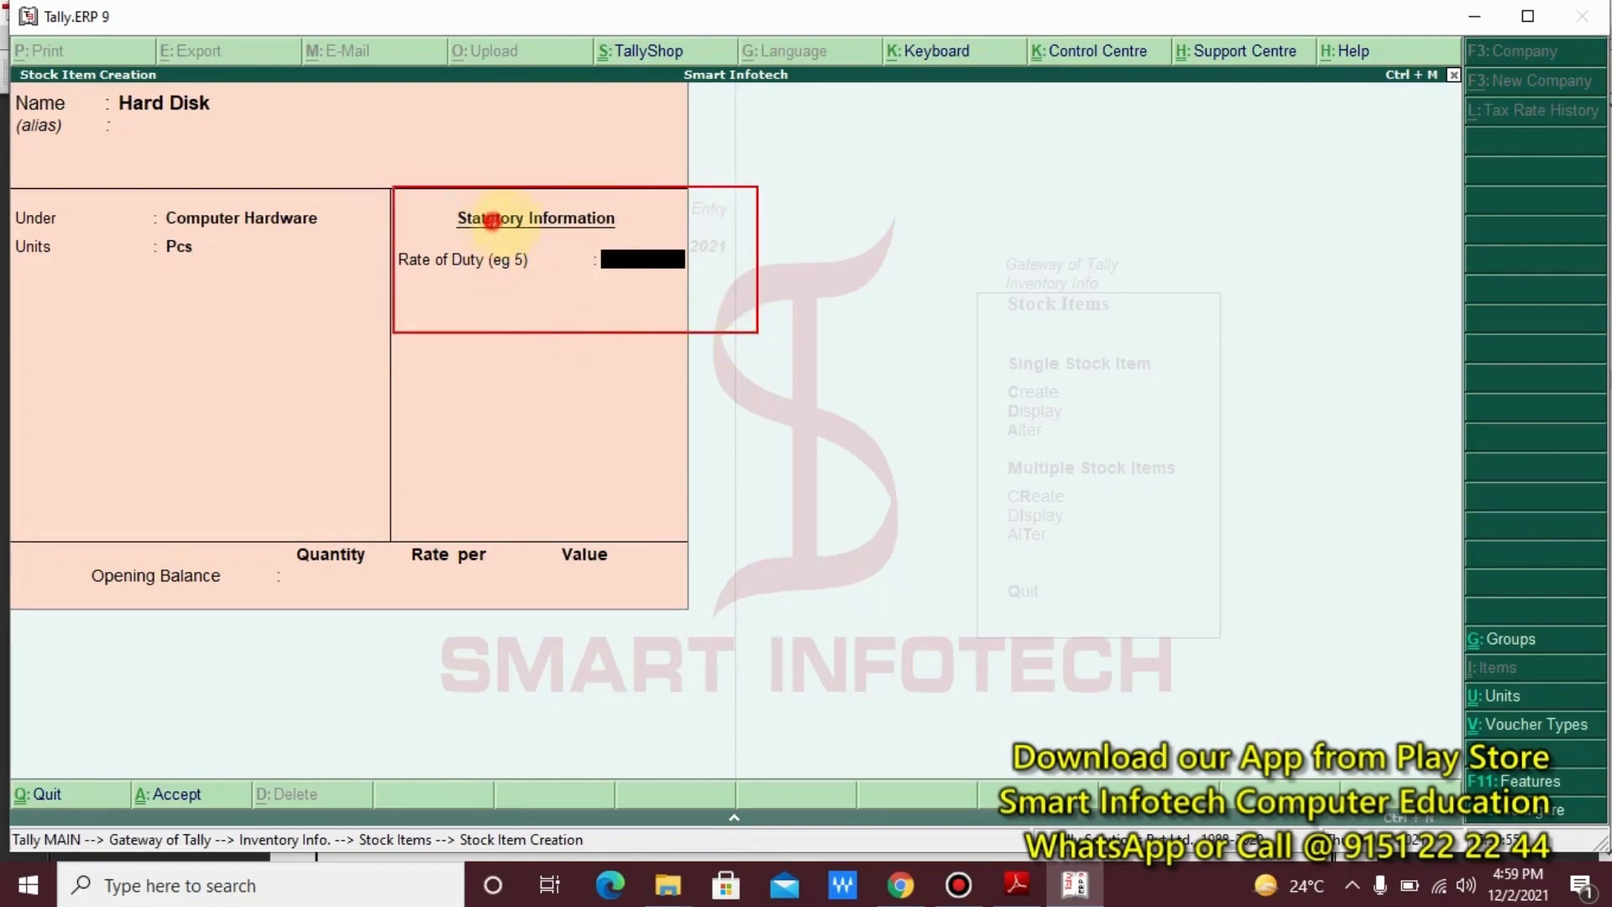
{"action": "left_click_drag", "start_coordinate": [498, 225], "coordinate": [630, 331]}
{"action": "left_click_drag", "start_coordinate": [613, 240], "coordinate": [418, 299]}
{"action": "key", "text": "Escape"}
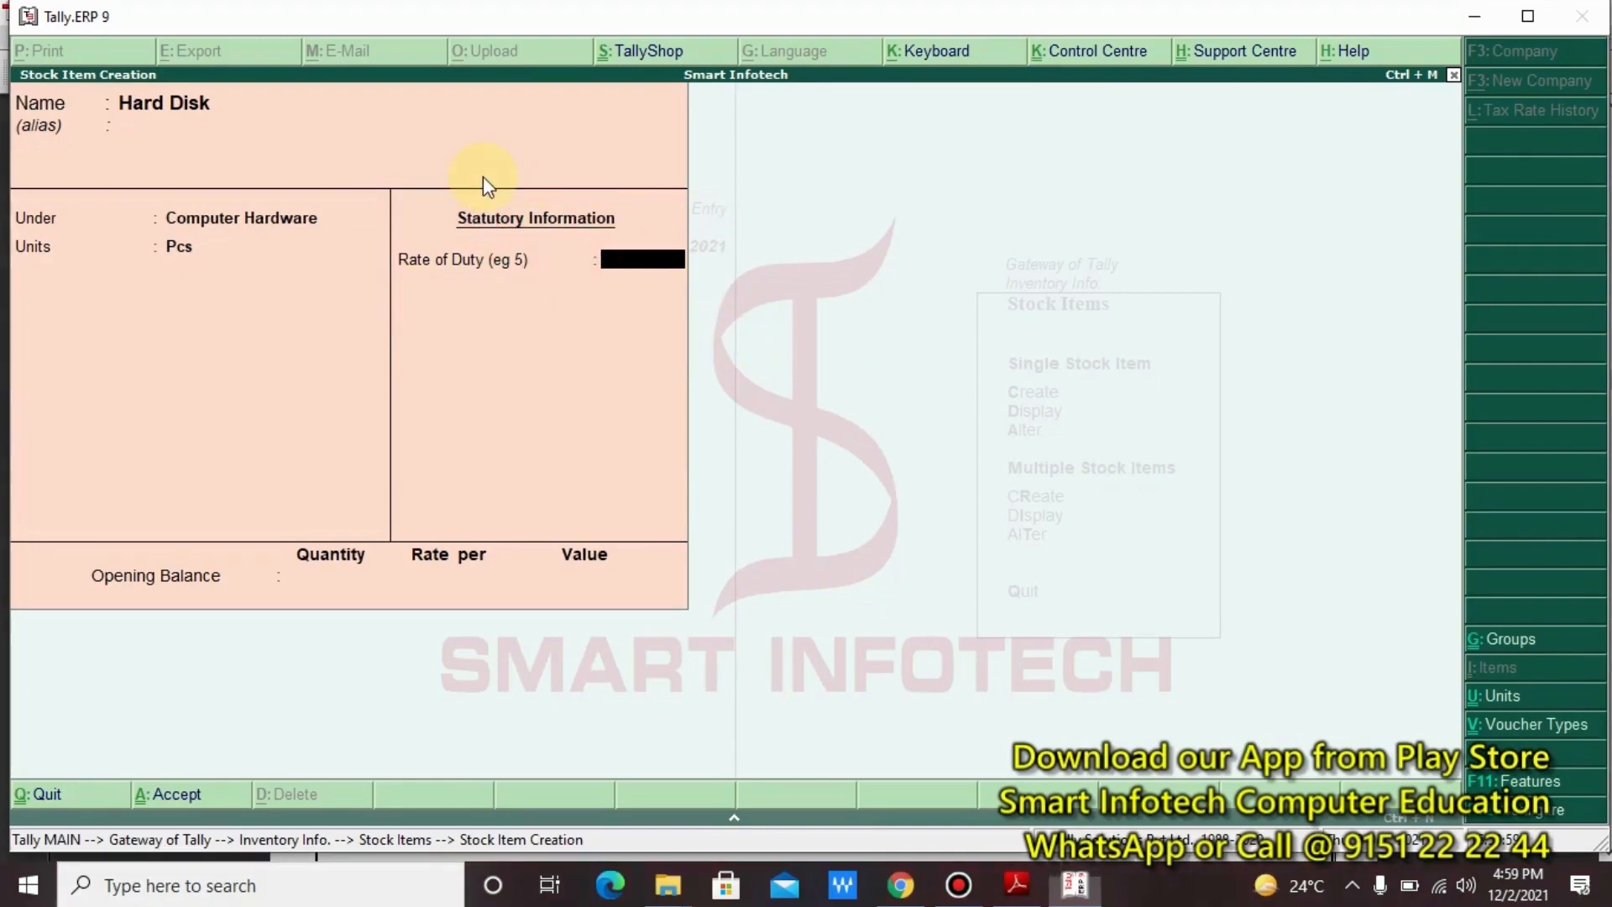
- Accept a rate of duty of 0 for the Hard Disk item and move on to its opening balance quantity
{"action": "key", "text": "Return"}
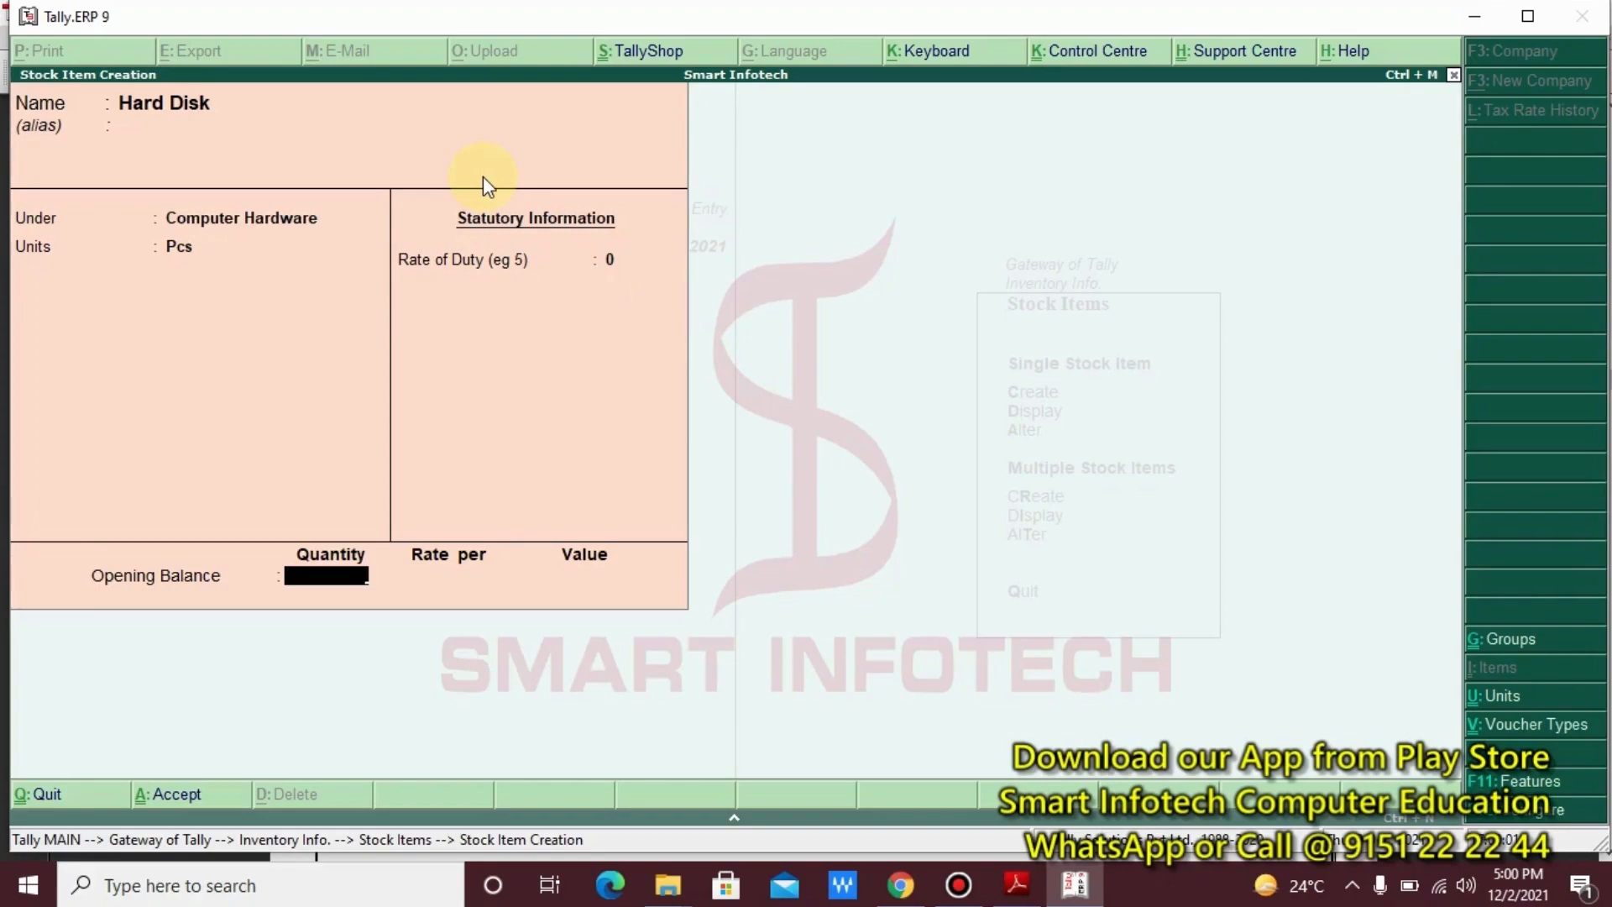
{"action": "left_click_drag", "start_coordinate": [40, 502], "coordinate": [748, 628]}
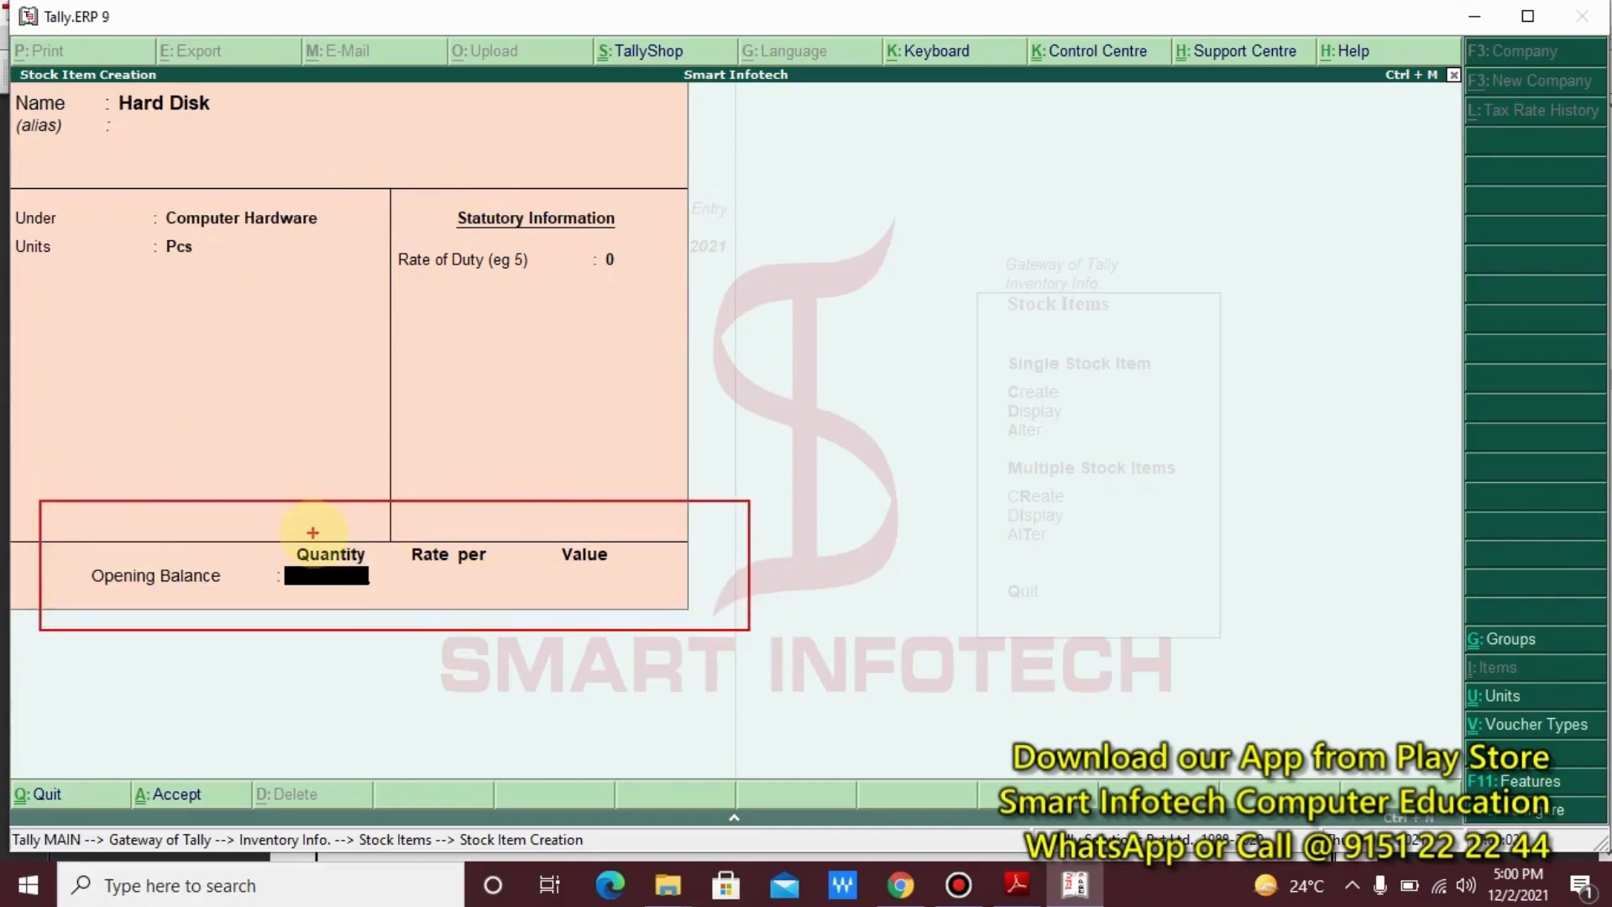
{"action": "left_click_drag", "start_coordinate": [312, 531], "coordinate": [220, 468]}
{"action": "left_click_drag", "start_coordinate": [460, 527], "coordinate": [389, 475]}
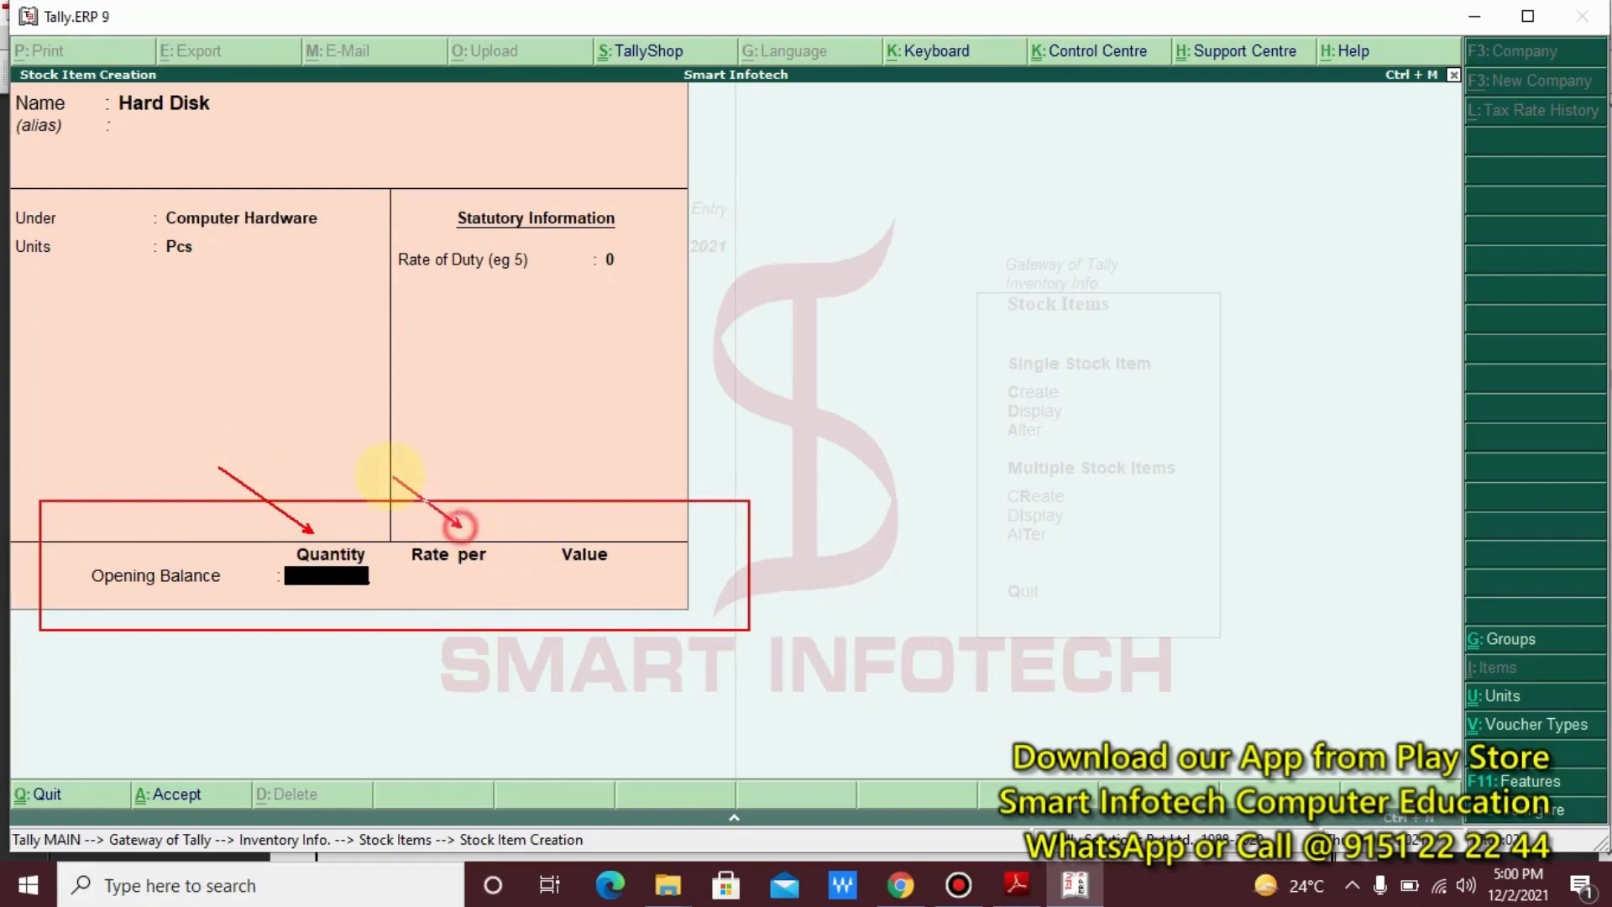
{"action": "key", "text": "Escape"}
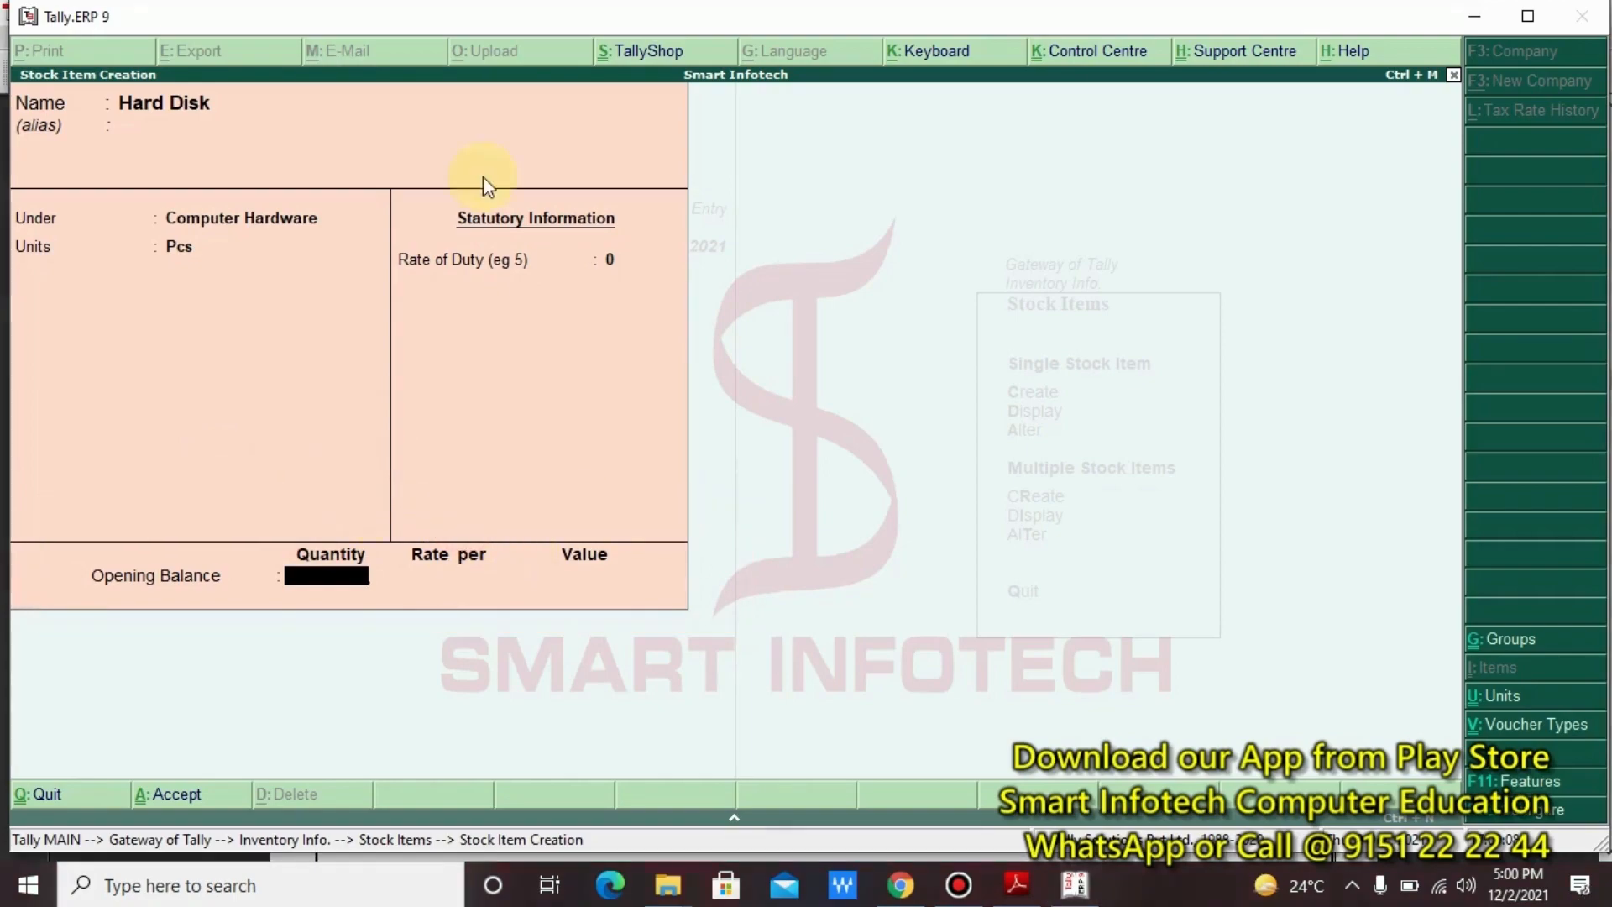
- Consult the opening balance table in the Tally Notes PDF, and set the Hard Disk item's opening quantity to 40 Pcs in Tally.ERP 9
{"action": "left_click", "coordinate": [1015, 885]}
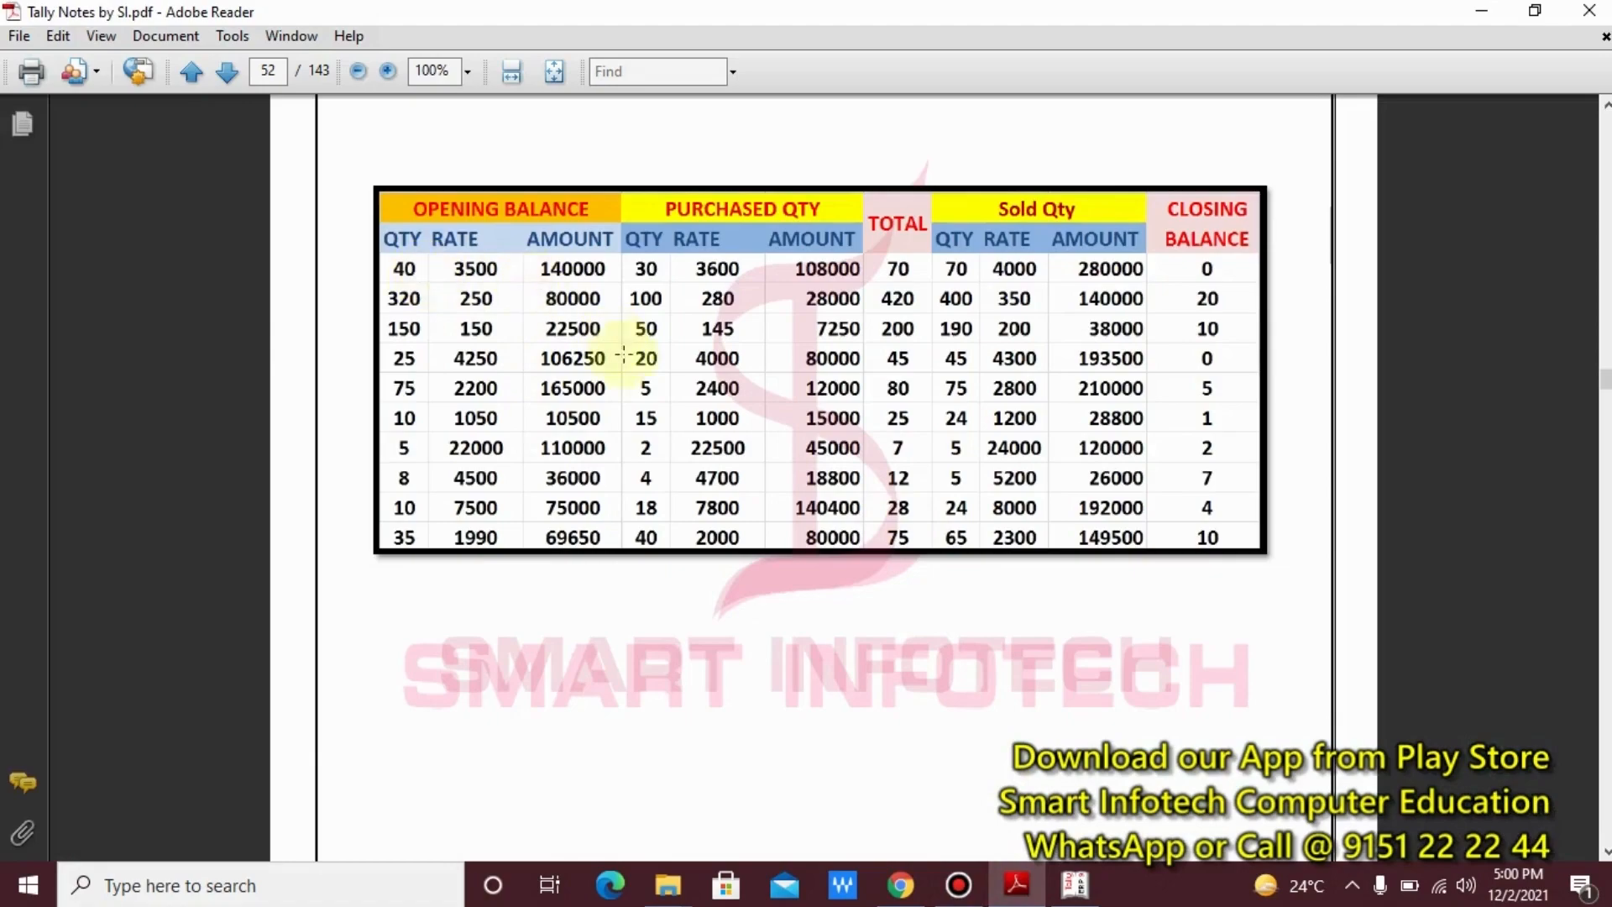
{"action": "left_click", "coordinate": [1074, 886]}
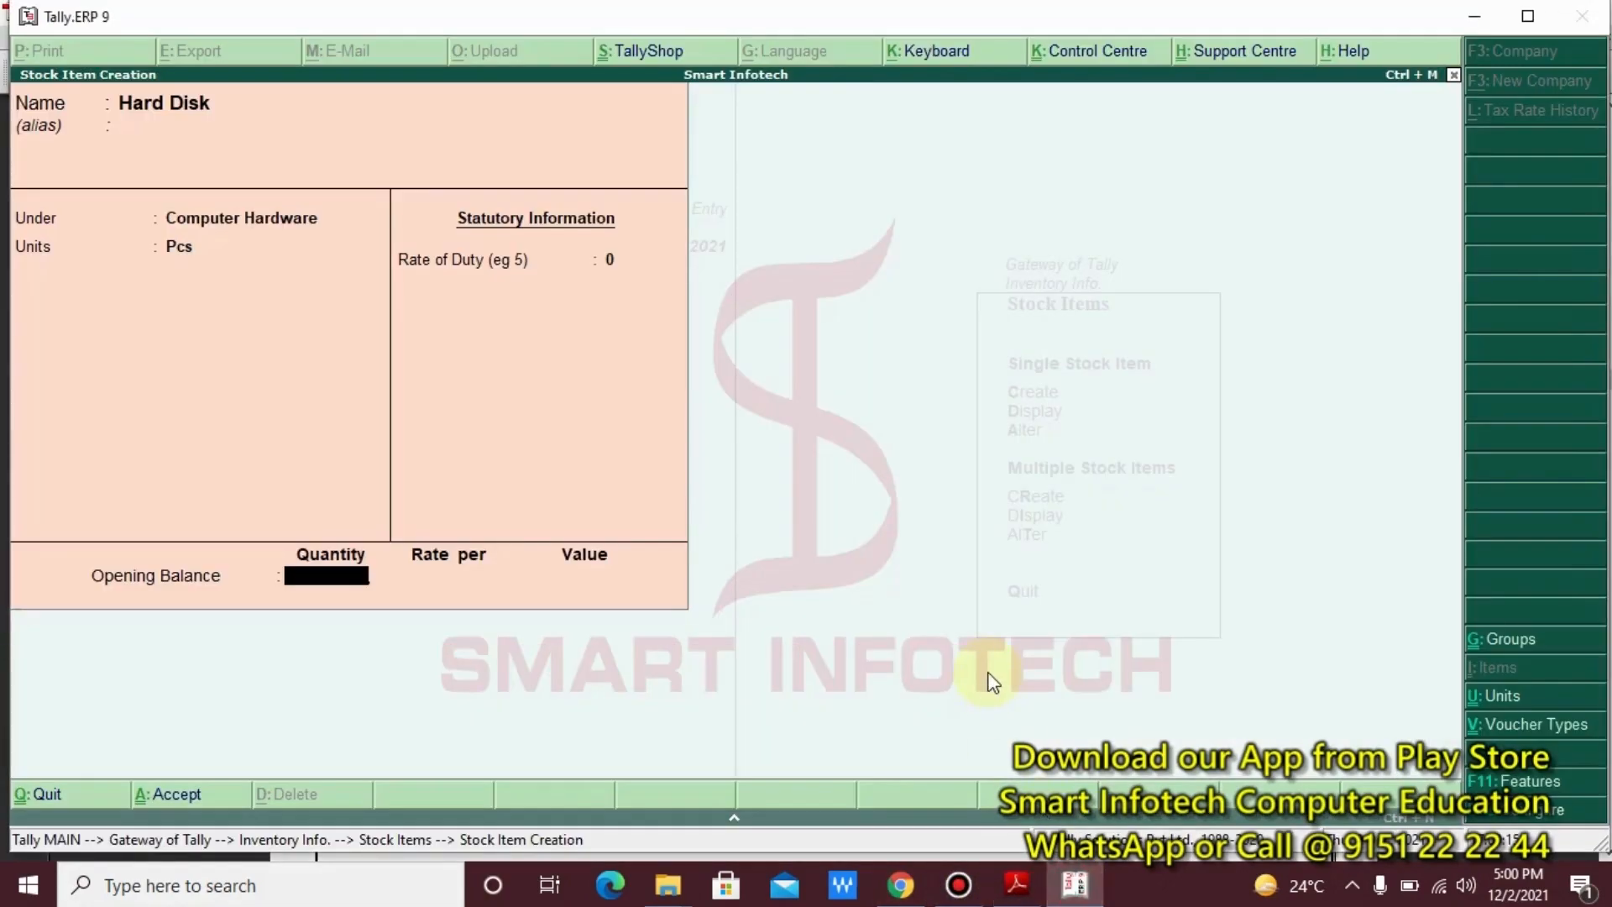
{"action": "type", "text": "40"}
{"action": "key", "text": "Return"}
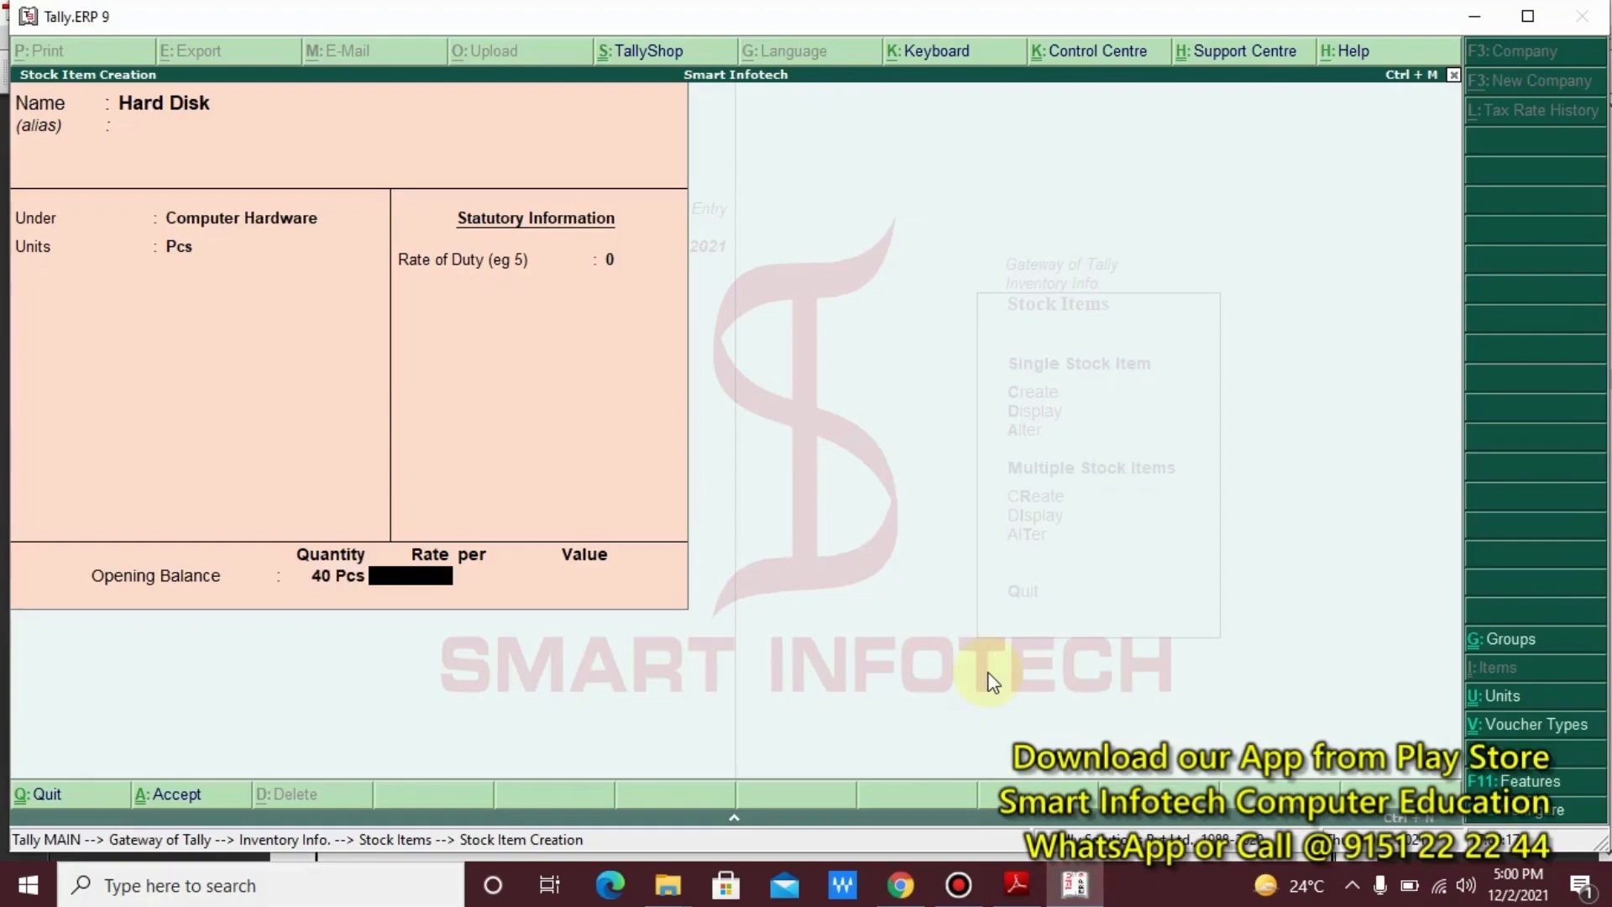
- Set the opening rate to 3500 per Pcs, keep the calculated value, and save the Hard Disk stock item
{"action": "type", "text": "3500"}
{"action": "key", "text": "Return"}
{"action": "key", "text": "Return"}
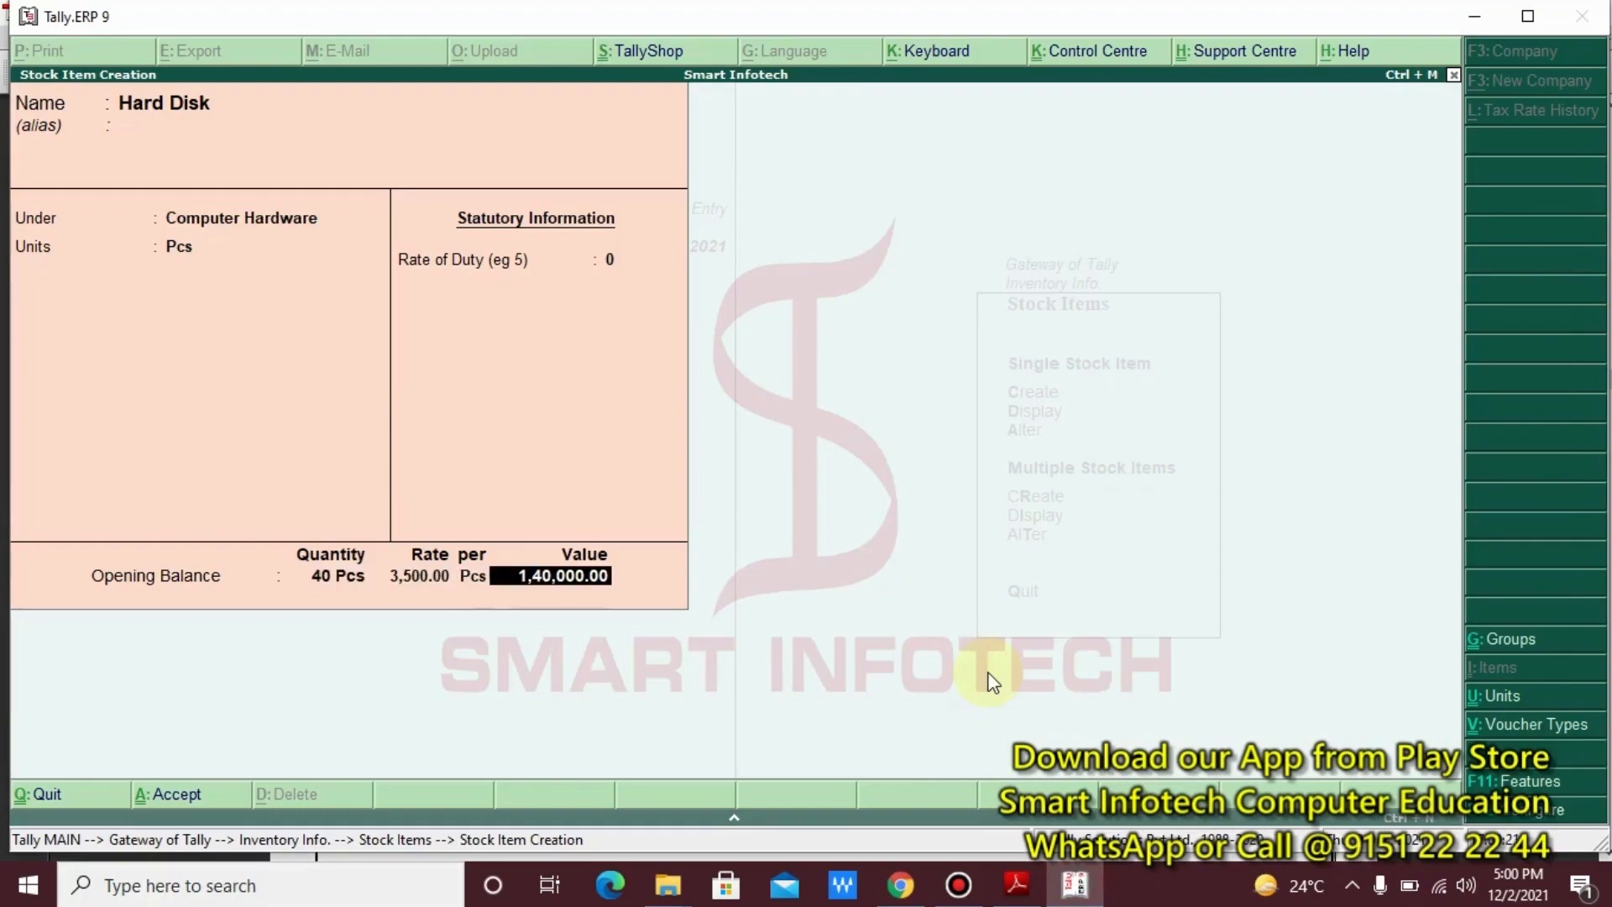
{"action": "key", "text": "Return"}
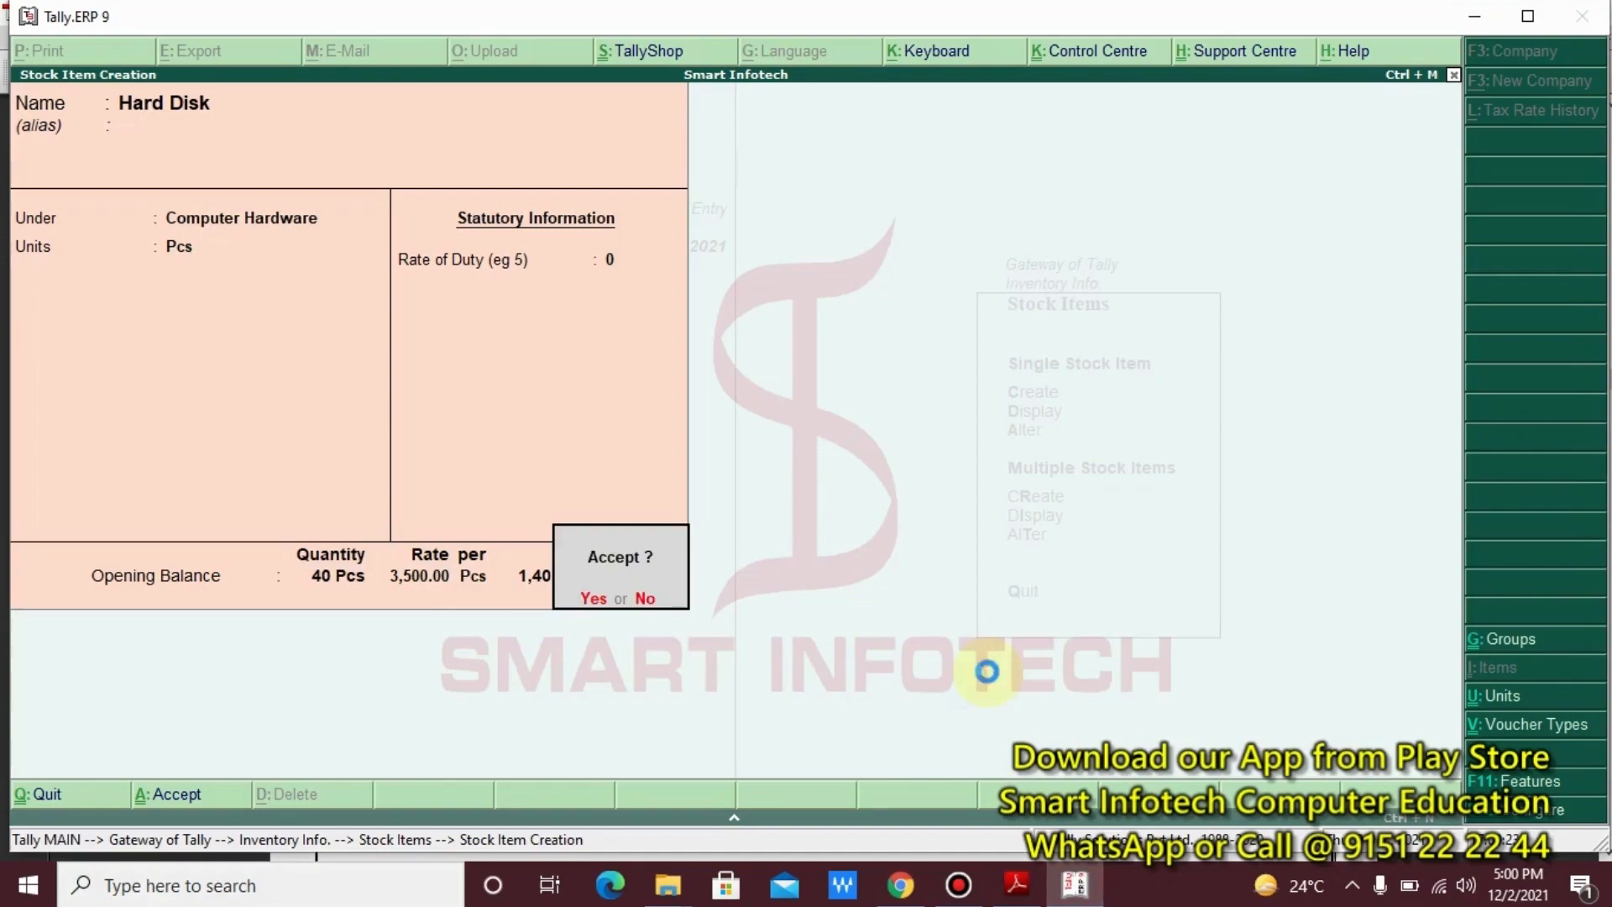
{"action": "key", "text": "Return"}
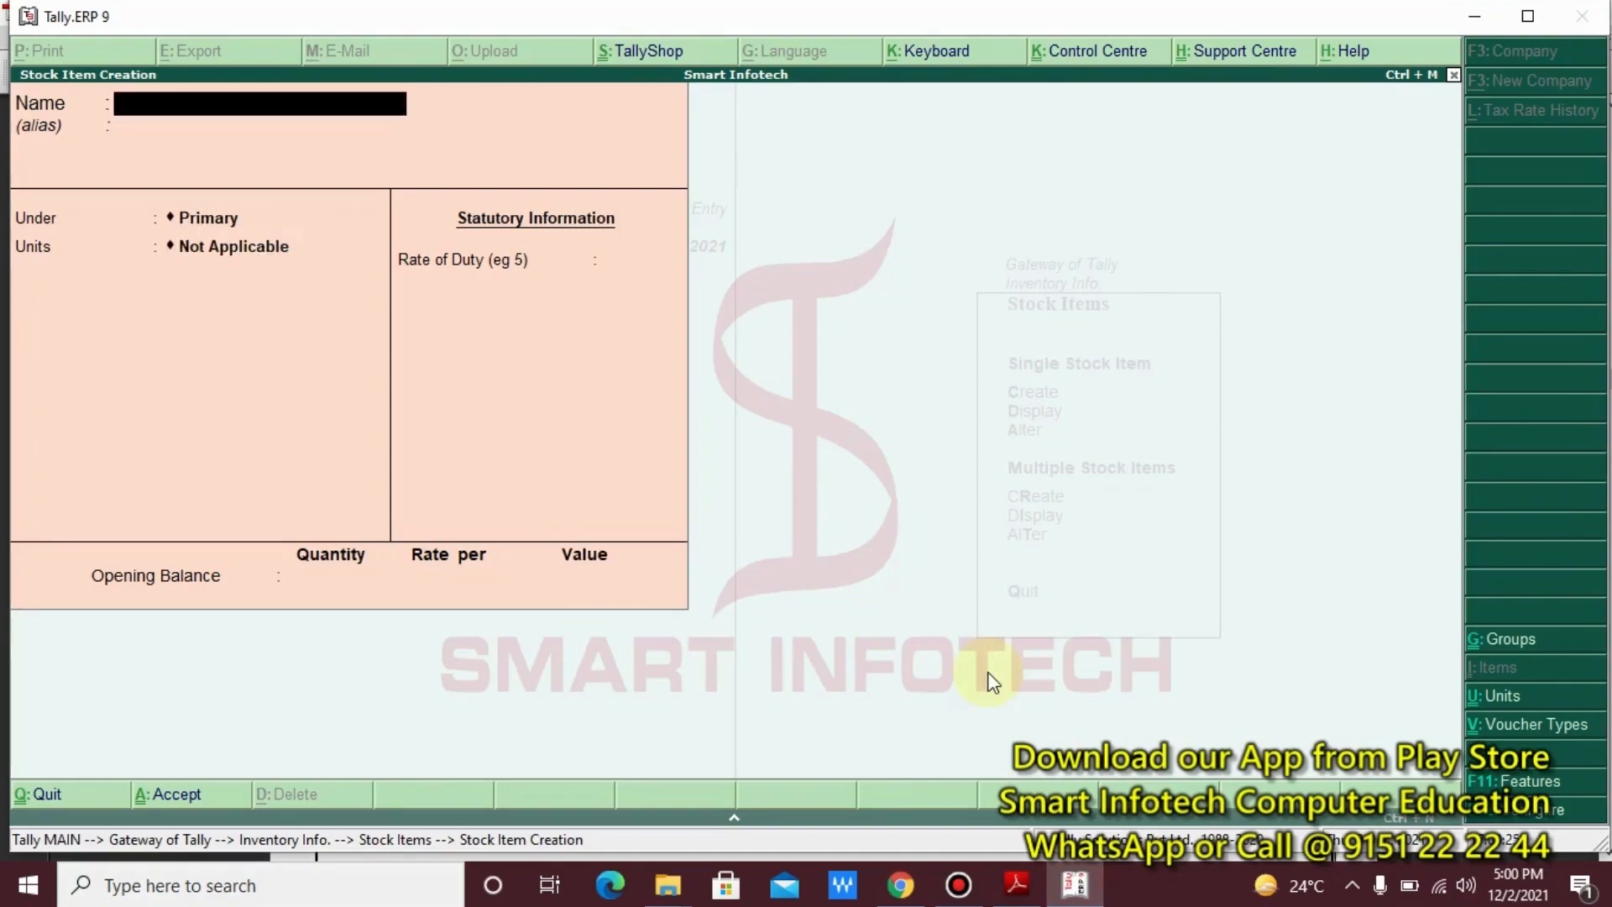